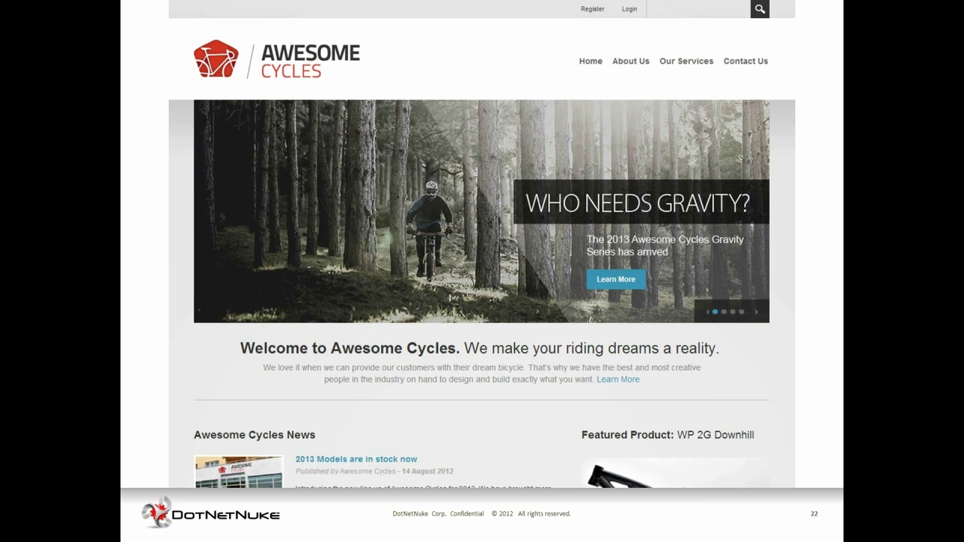
- Advance past the skins, mobile, Coinstar and Denver slides to the University of New Orleans example
key("Right")
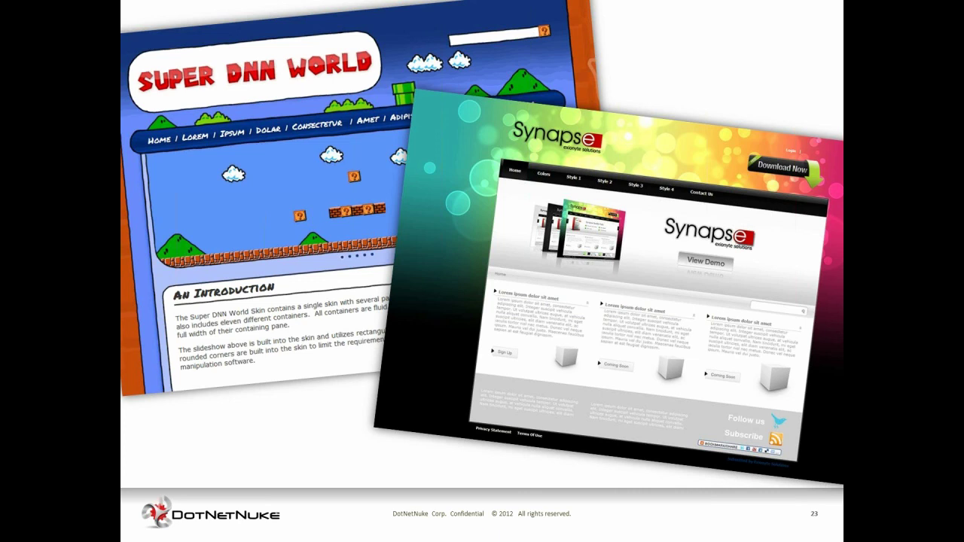
key("Right")
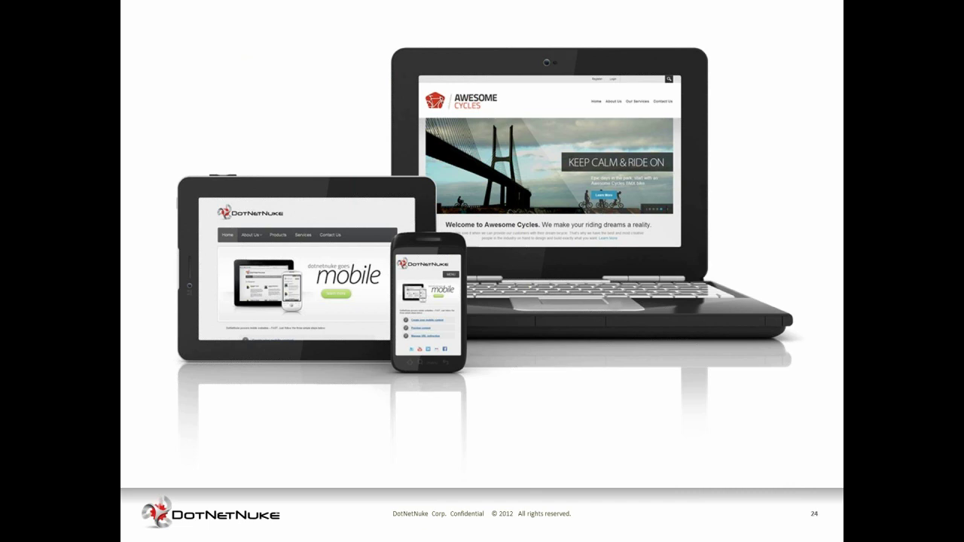
key("Right")
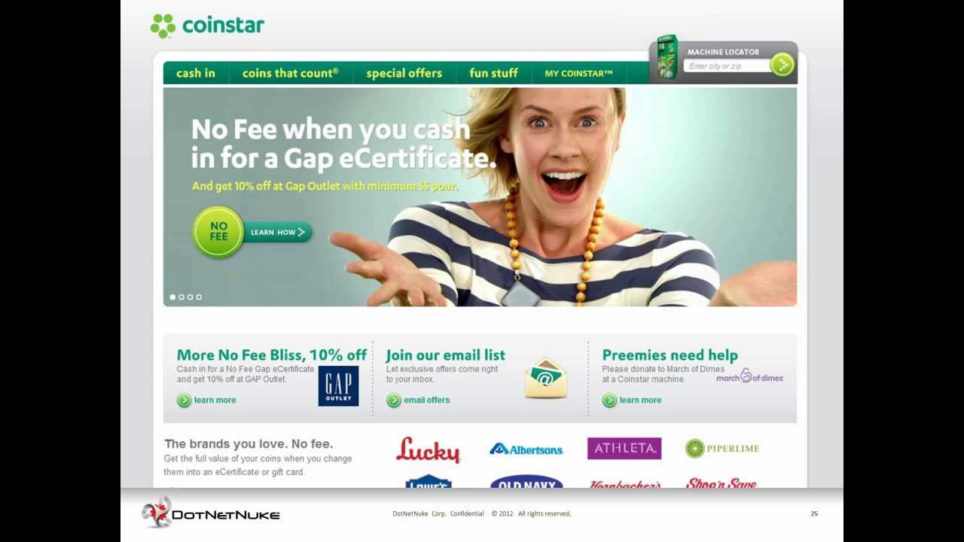
key("Right")
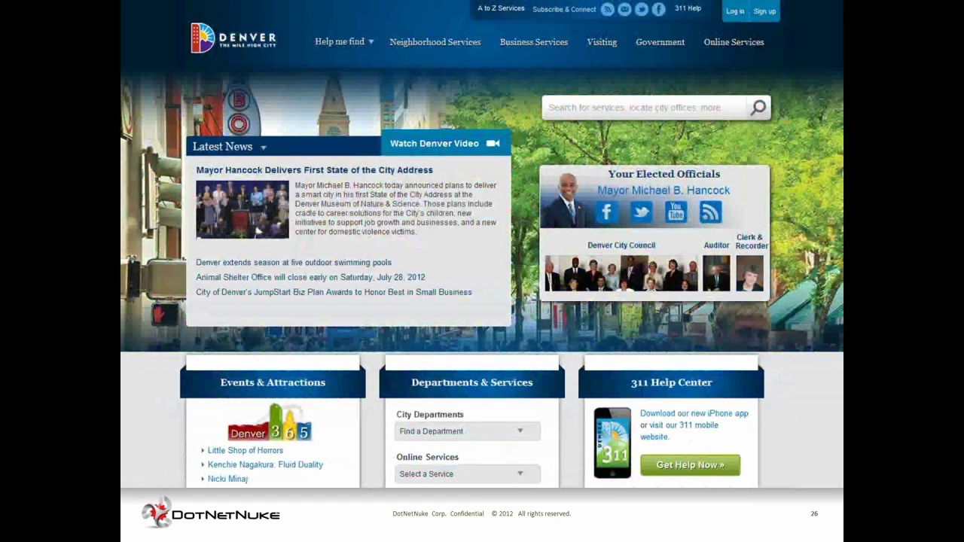
key("Right")
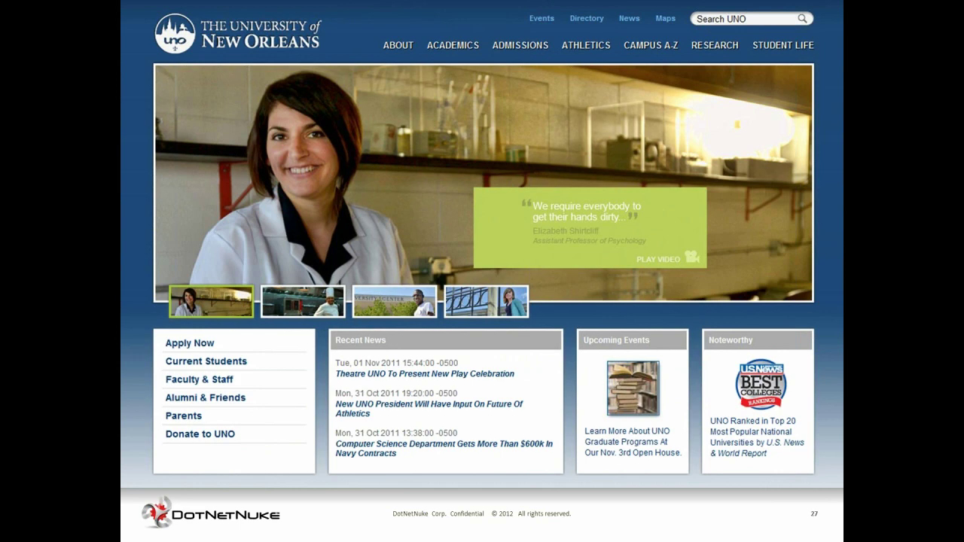
- Advance through the Kingston and Hilton Grand Vacations slides, including the mobile screenshot, to Demonstration
key("Right")
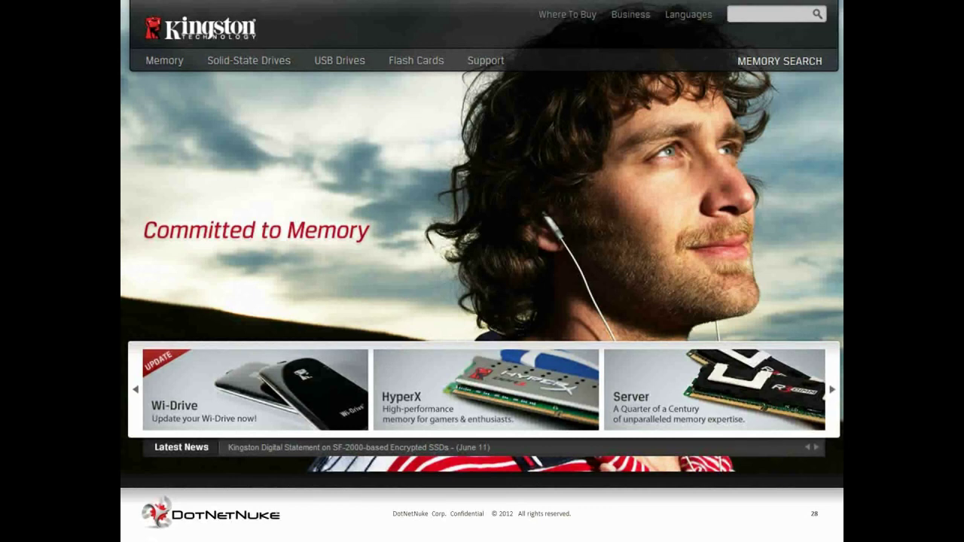
key("Right")
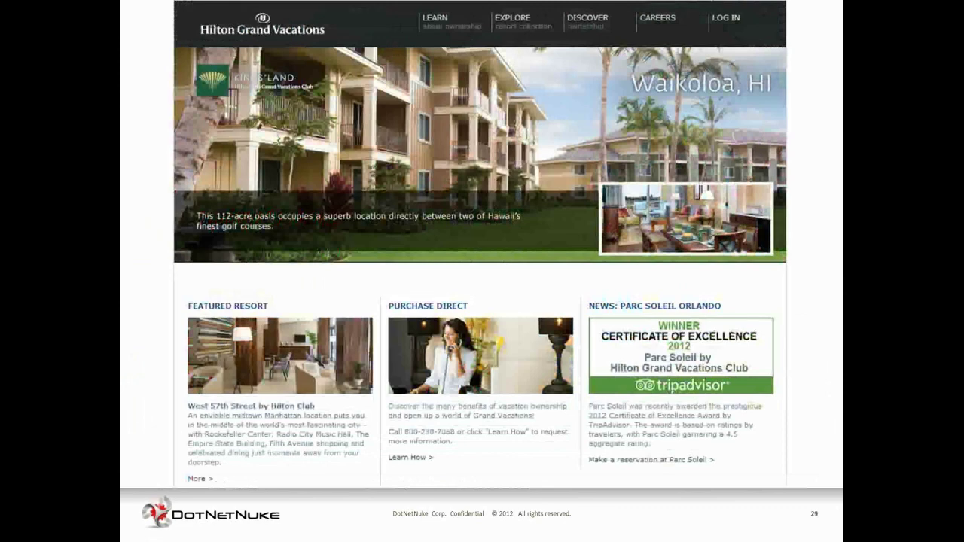
key("Right")
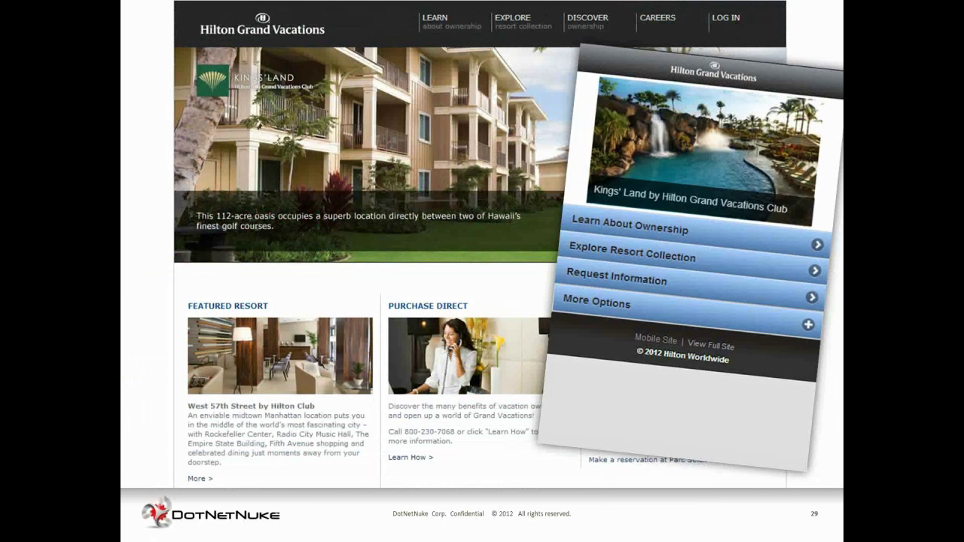
key("Right")
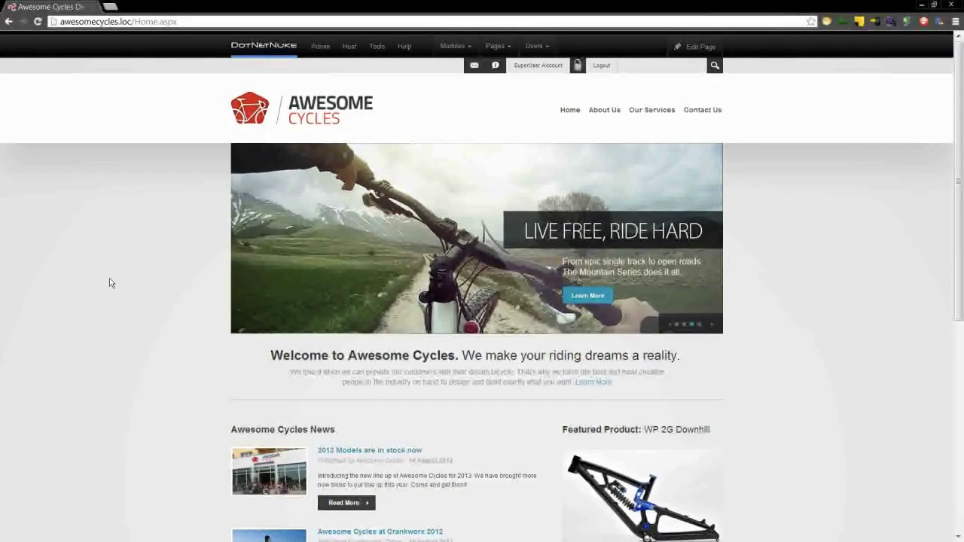
- Reload the Awesome Cycles home page and browse the About Us page
key("F5")
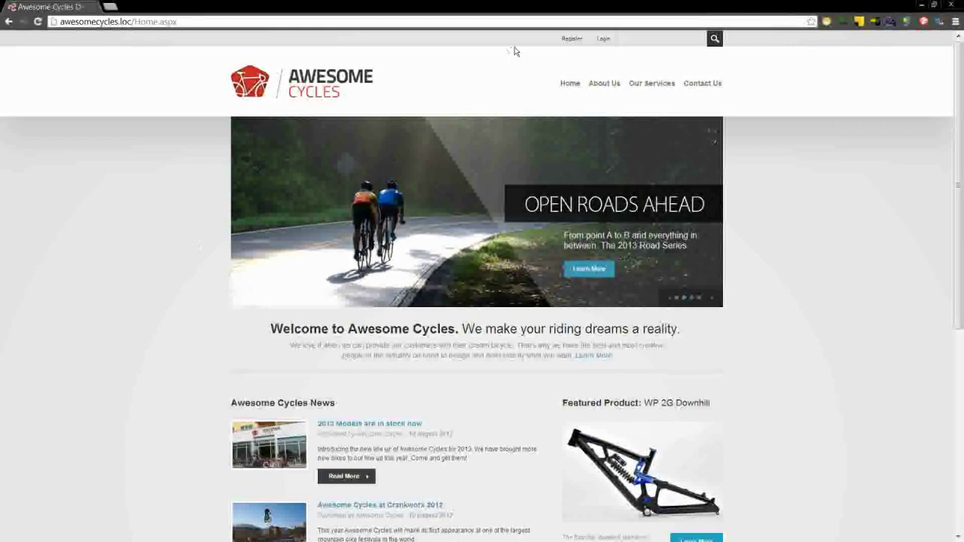
left_click(570, 84)
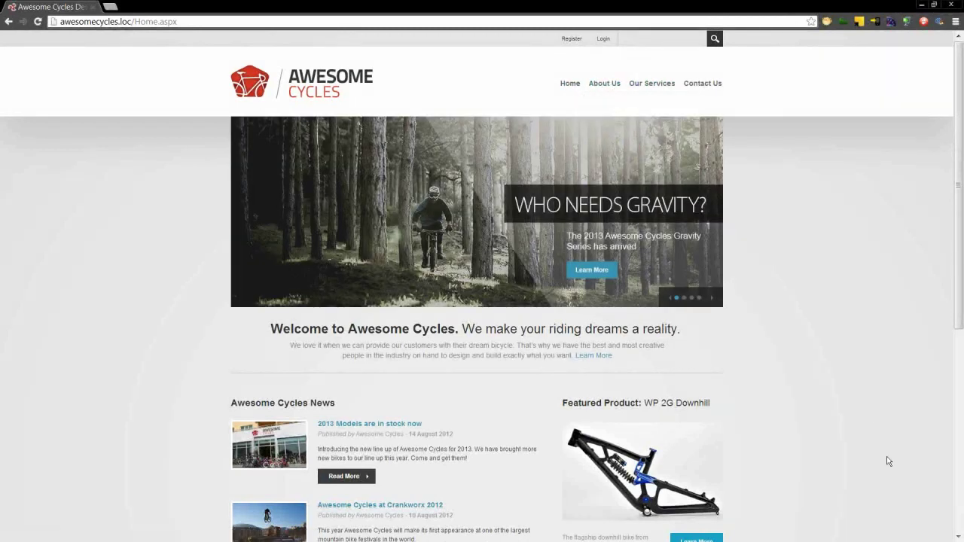
scroll(888, 461, "down", 3)
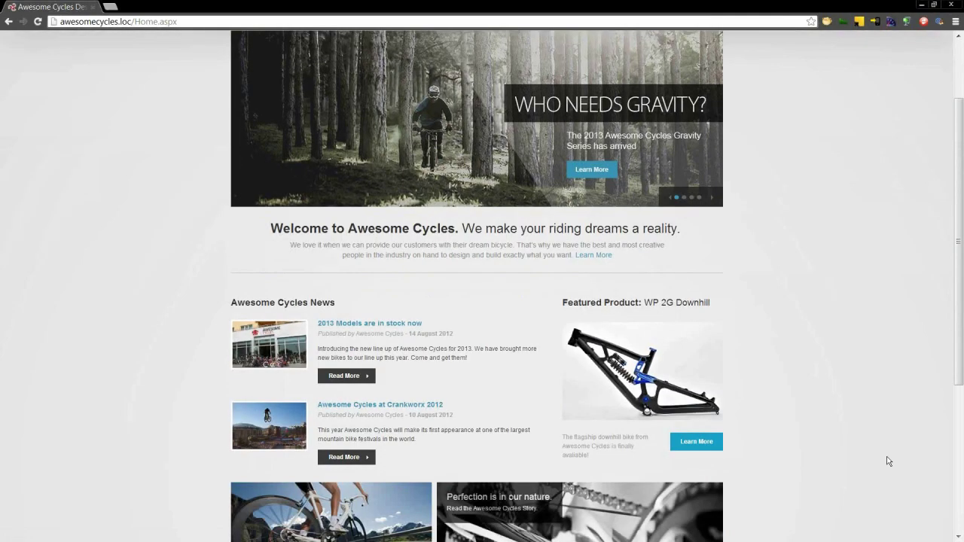
scroll(889, 461, "down", 4)
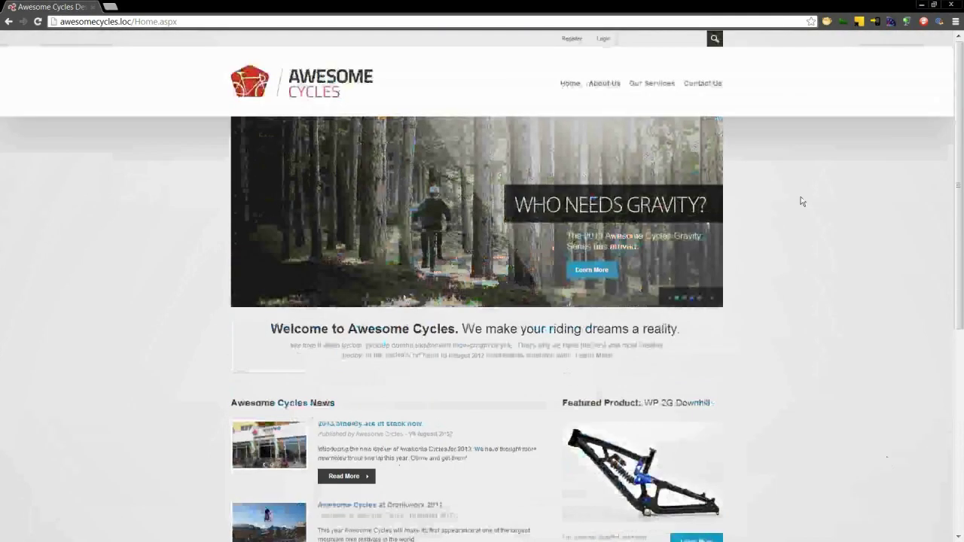
left_click(614, 85)
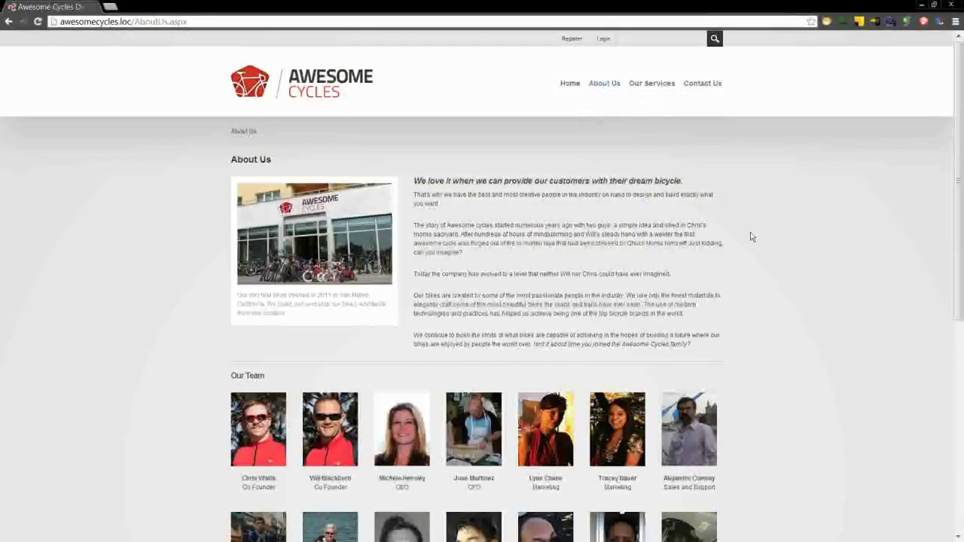
scroll(751, 237, "down", 2)
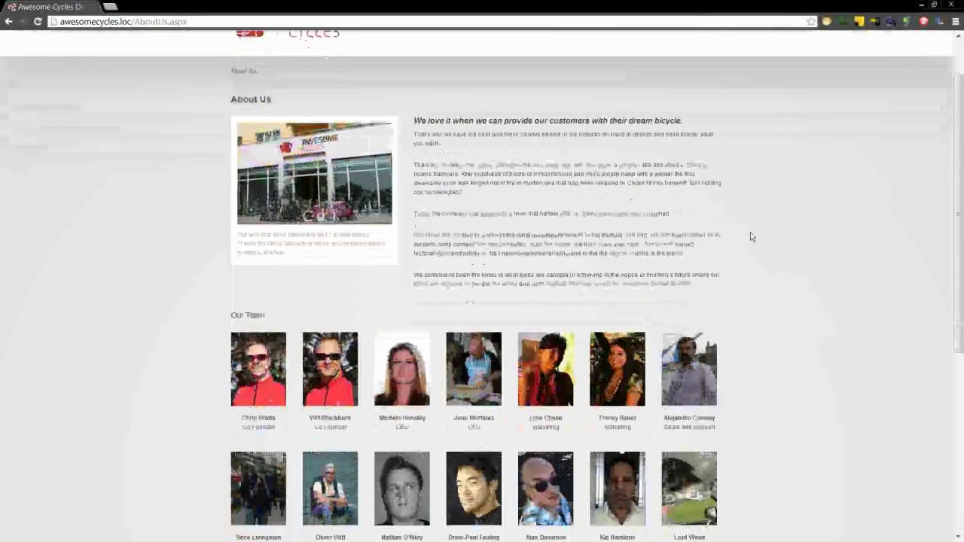
scroll(751, 237, "down", 2)
scroll(751, 237, "up", 3)
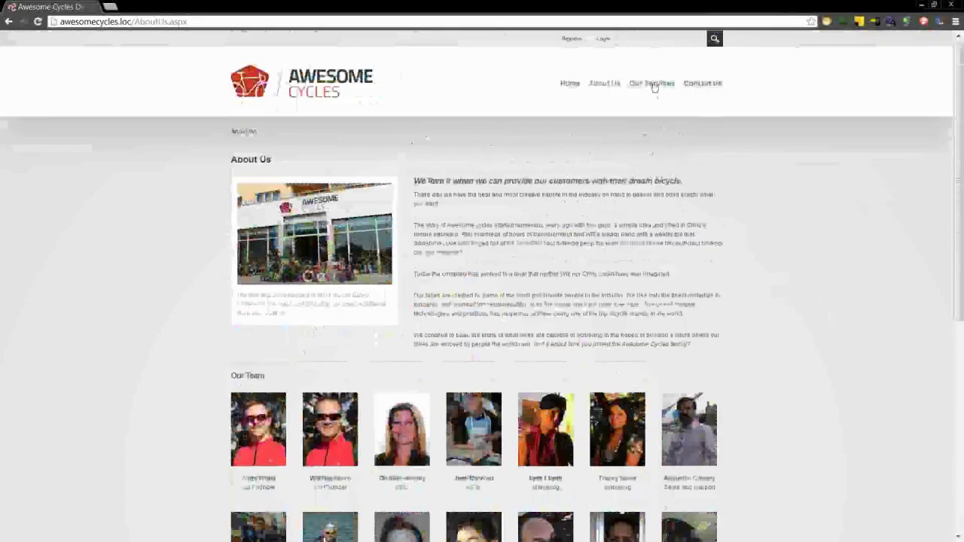
- View the Our Services page, then the Contact Us page
left_click(653, 84)
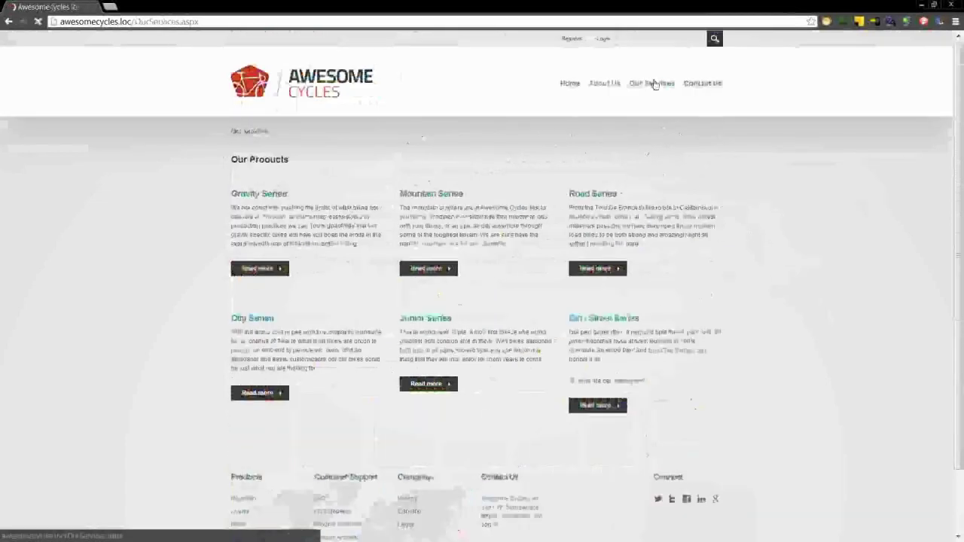
scroll(750, 158, "down", 2)
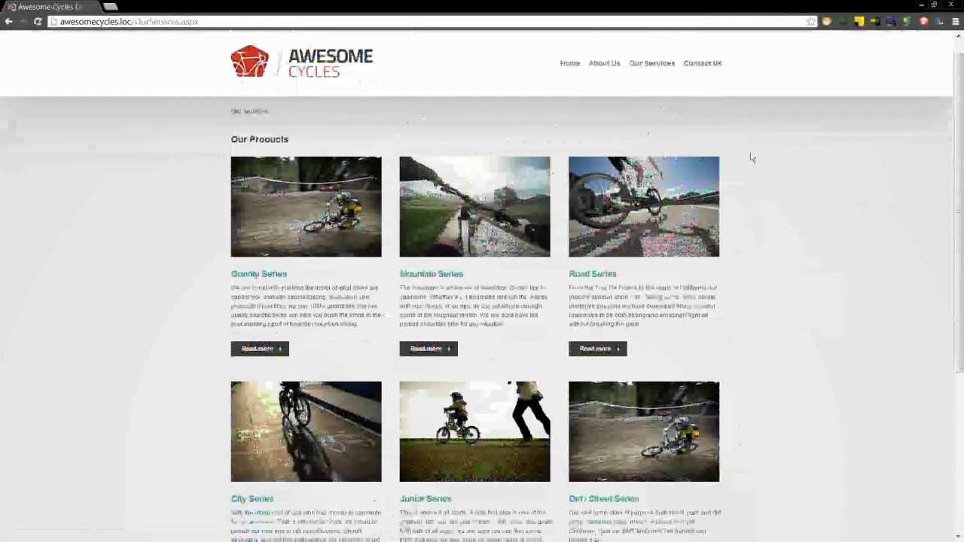
scroll(750, 158, "down", 2)
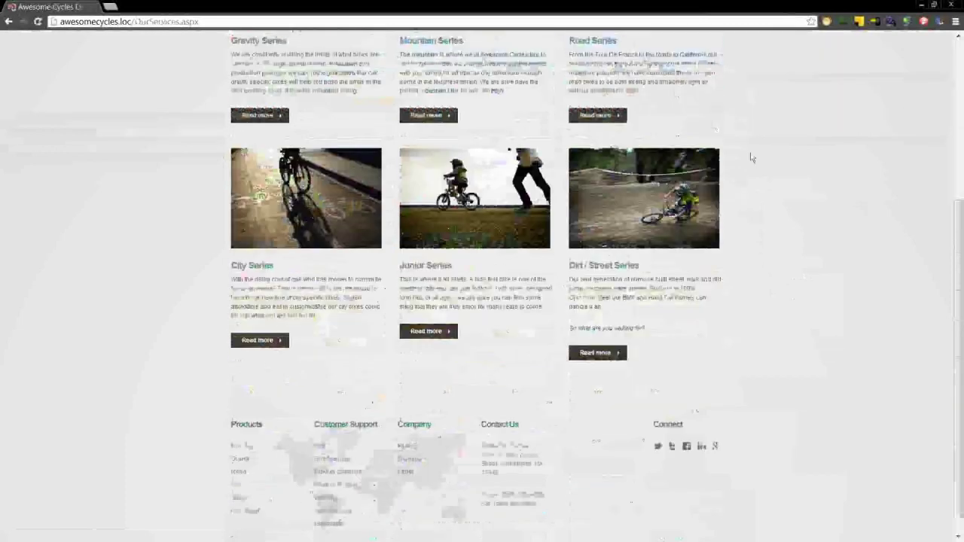
scroll(749, 155, "up", 4)
left_click(713, 87)
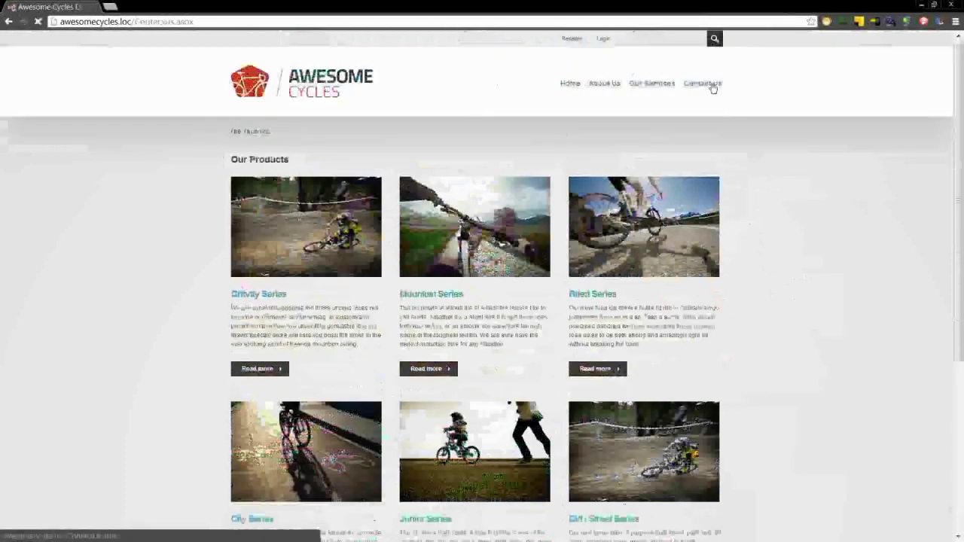
- Read through the About Us > Style Guide page, then return to Home
mouse_move(604, 84)
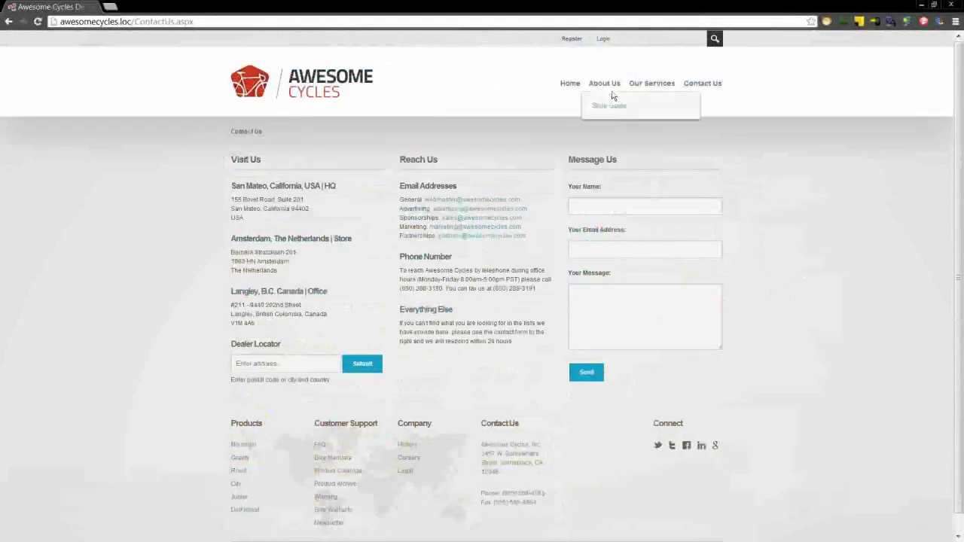
left_click(610, 106)
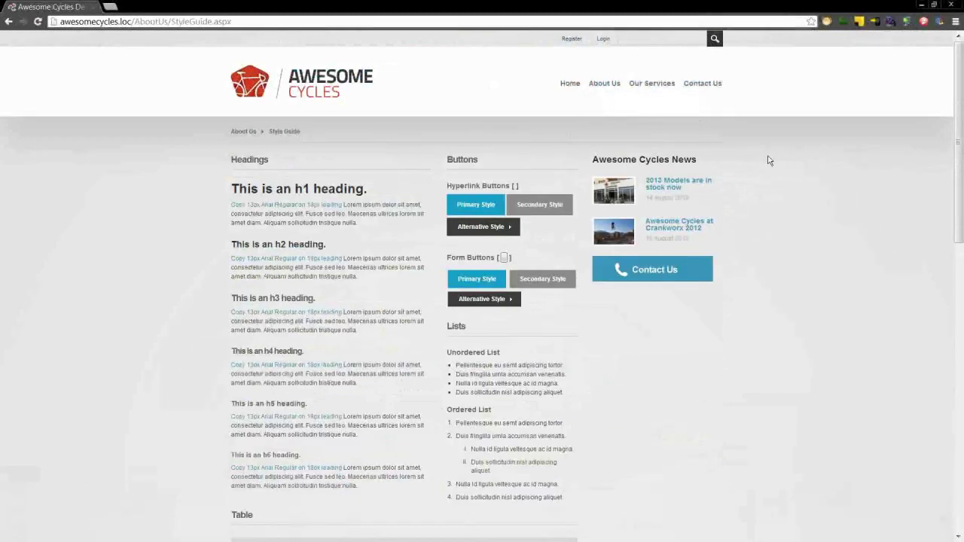
scroll(769, 160, "down", 3)
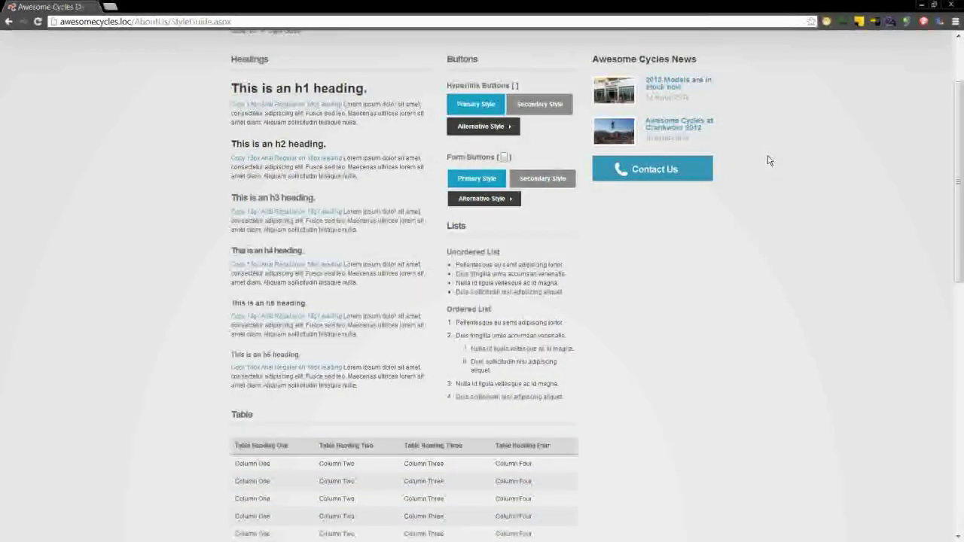
scroll(769, 161, "down", 5)
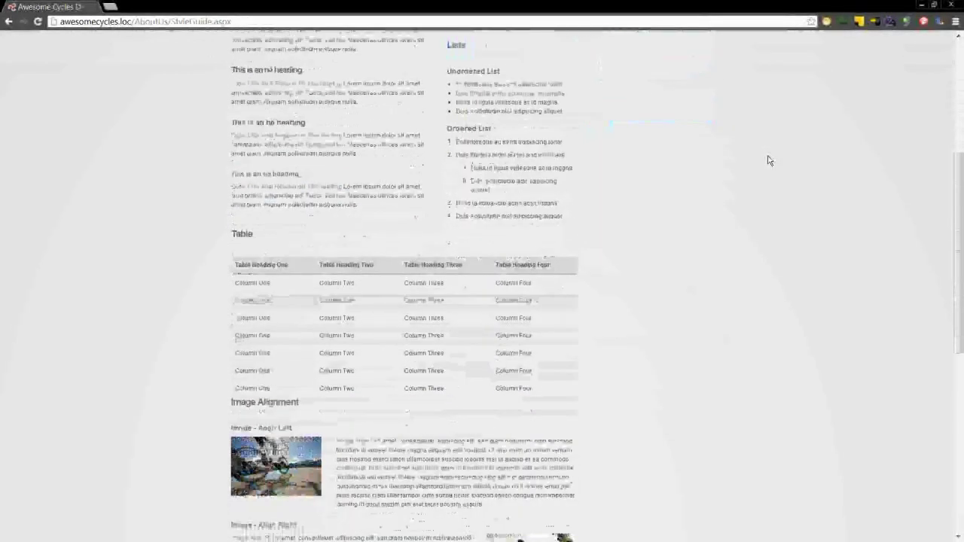
scroll(768, 160, "down", 10)
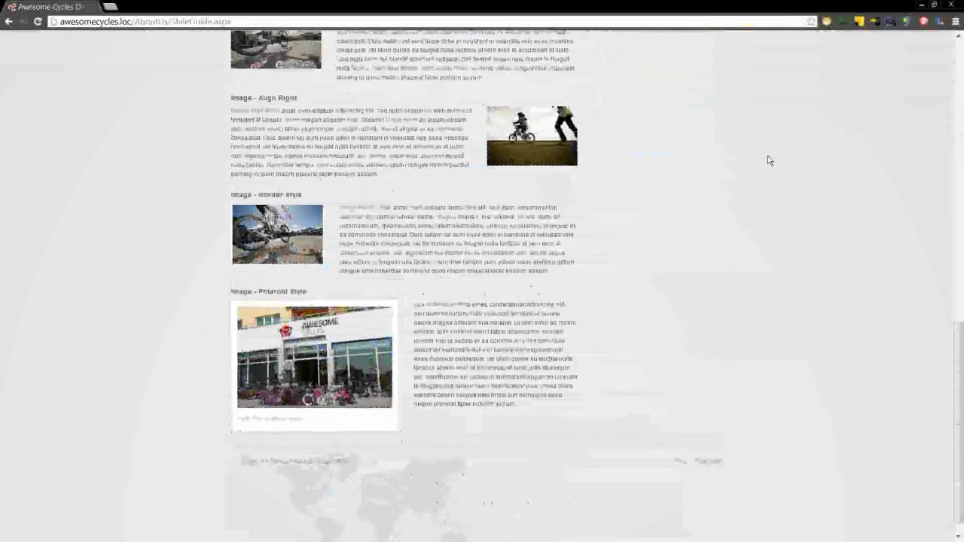
scroll(769, 160, "up", 4)
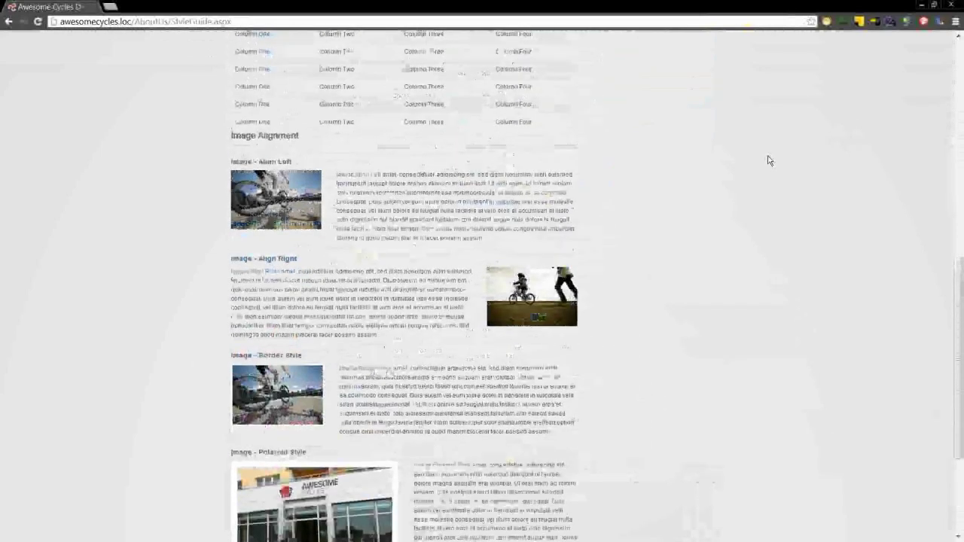
scroll(768, 160, "up", 12)
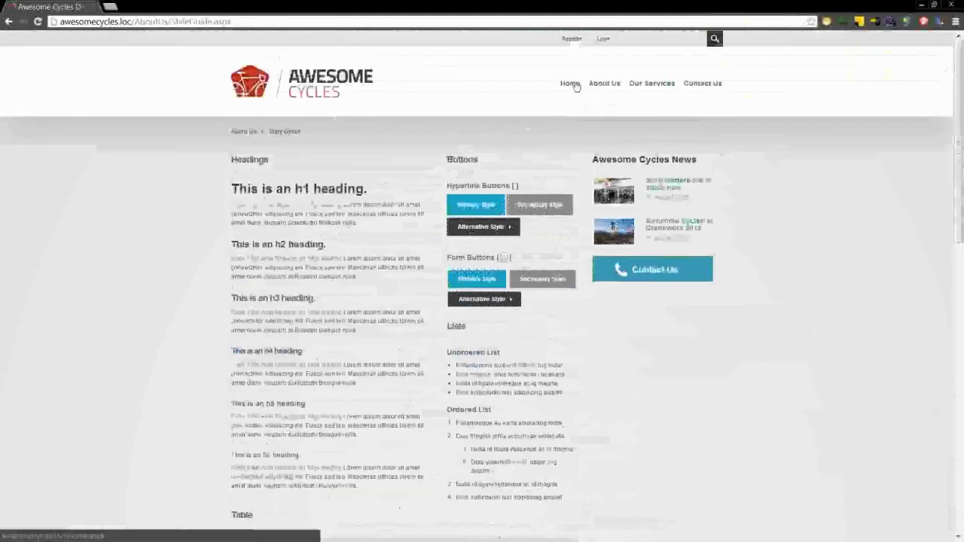
left_click(575, 85)
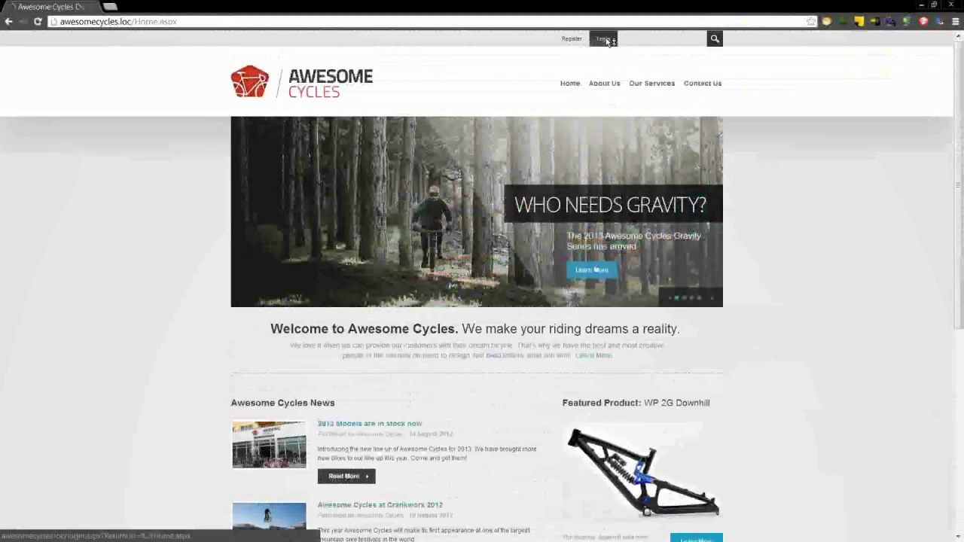
- Log in as the host superuser, entering the username and account password
left_click(607, 41)
type("m")
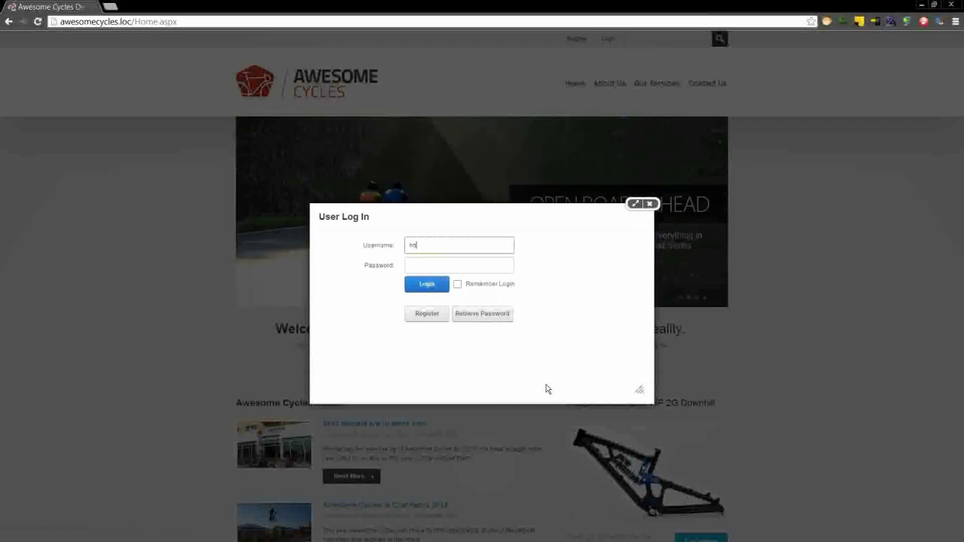
type("o")
key("Tab")
key("shift+Tab")
key("End")
type("st")
key("Tab")
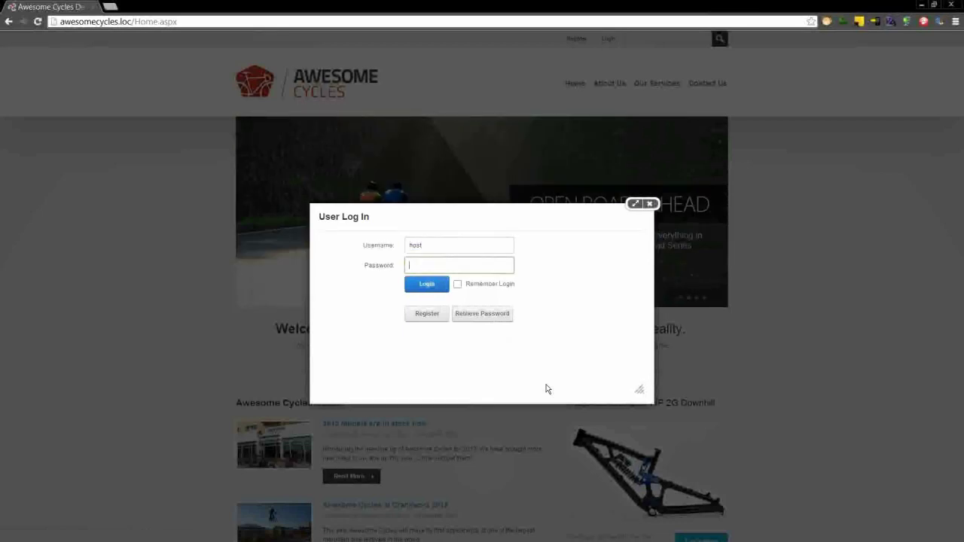
type("dnnhost")
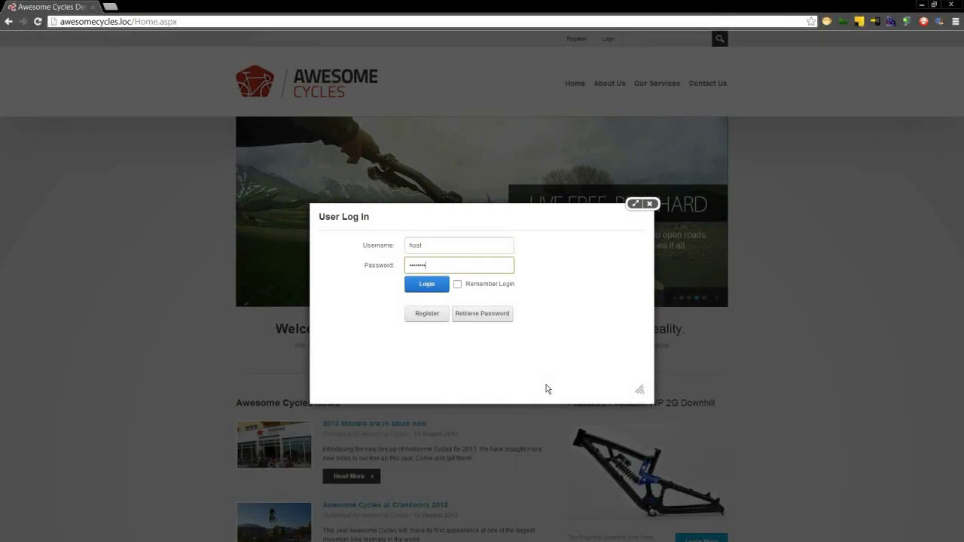
key("Return")
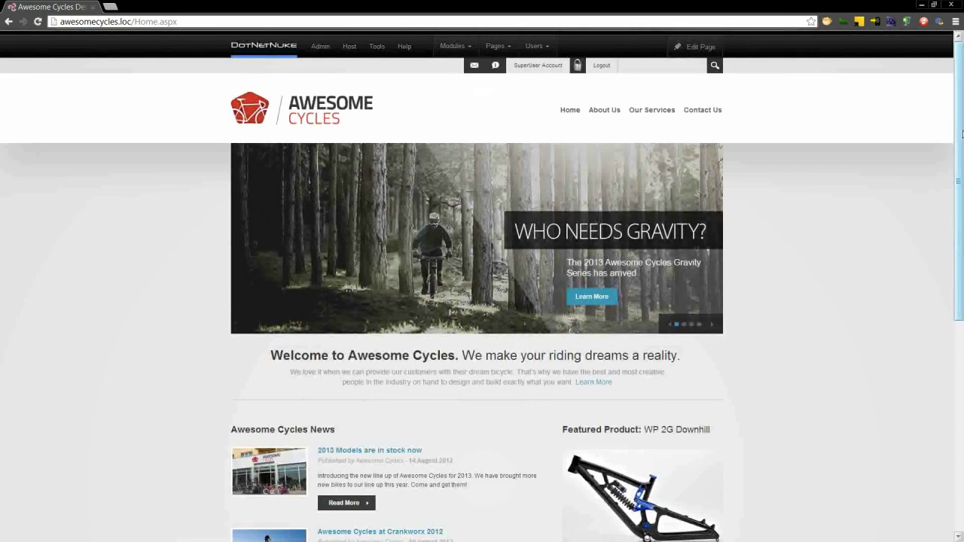
- Scroll the home page and switch the About Us page into edit mode
left_click_drag(961, 133, 961, 357)
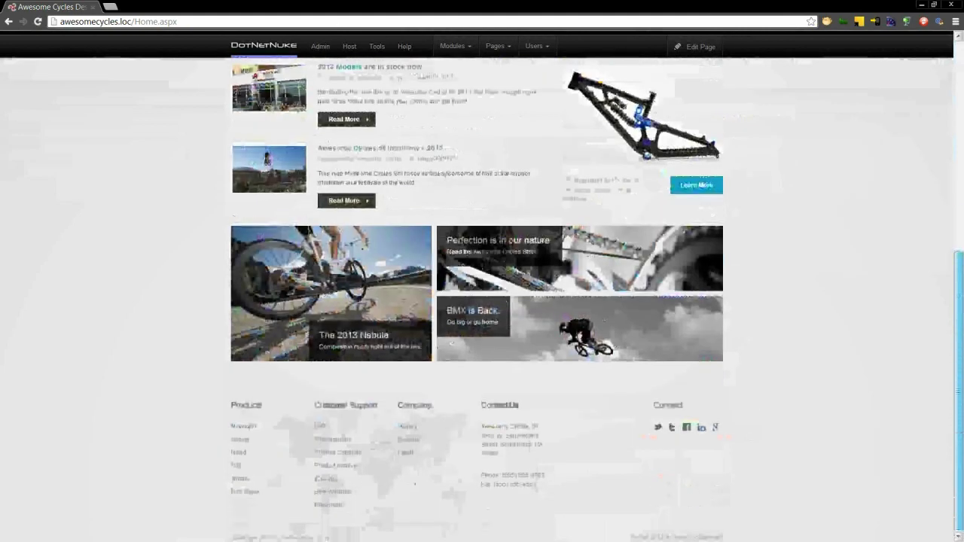
scroll(618, 116, "up", 5)
mouse_move(617, 109)
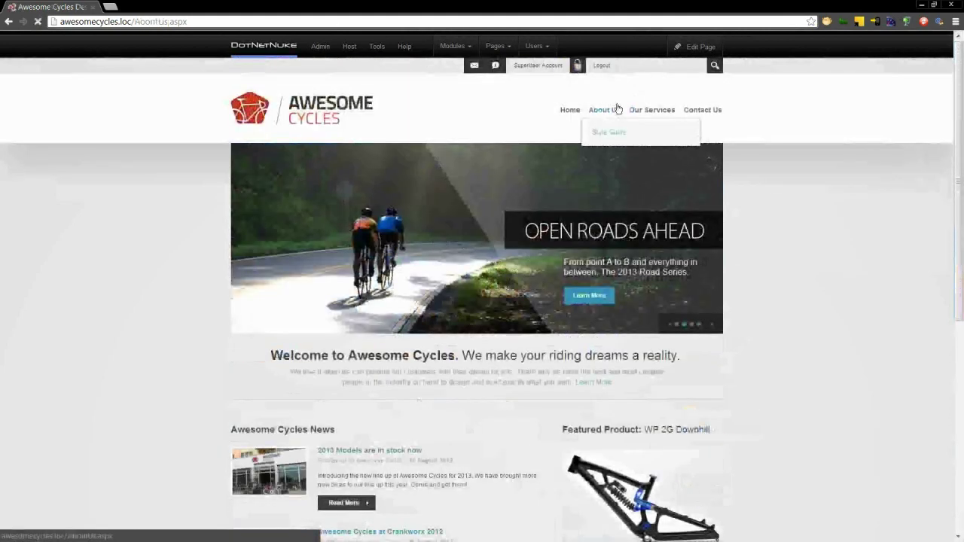
mouse_move(698, 45)
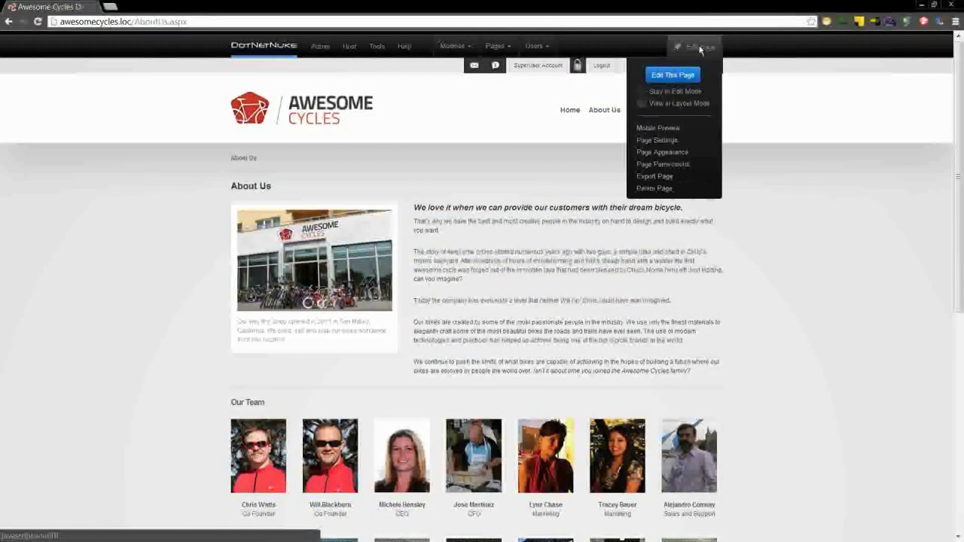
left_click(672, 76)
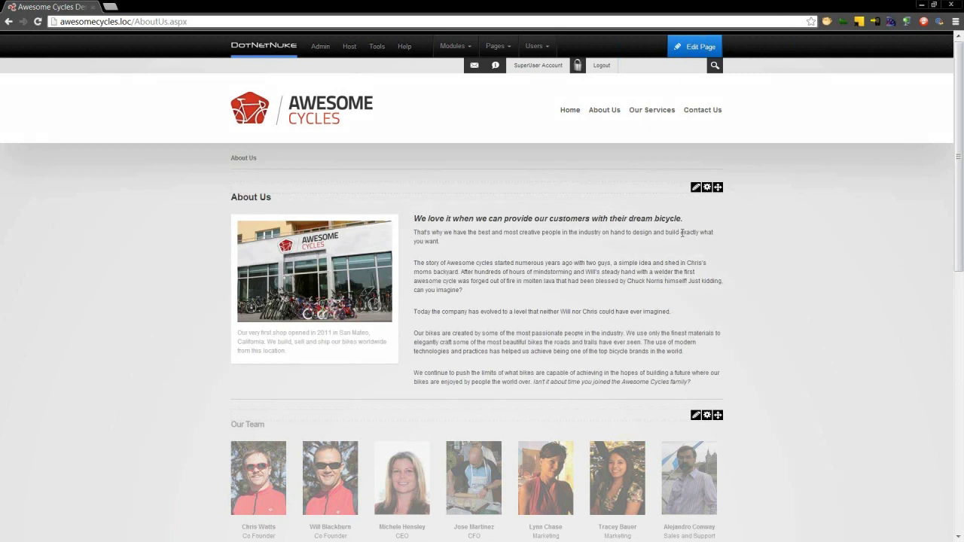
- Navigate from About Us to the Contact Us page
mouse_move(695, 188)
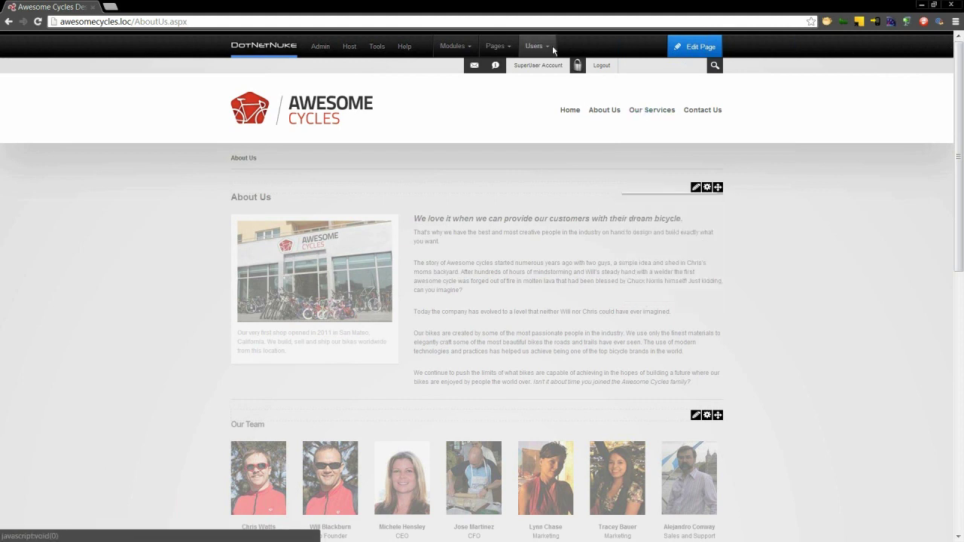
mouse_move(536, 53)
left_click(702, 109)
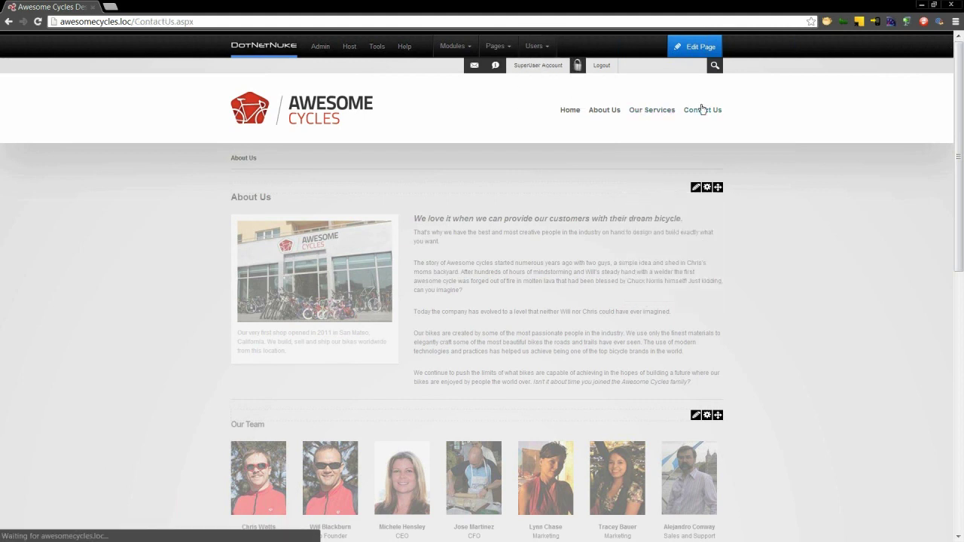
- Put Contact Us into edit mode and drag Message Us and Visit Us toward the middle column
mouse_move(698, 47)
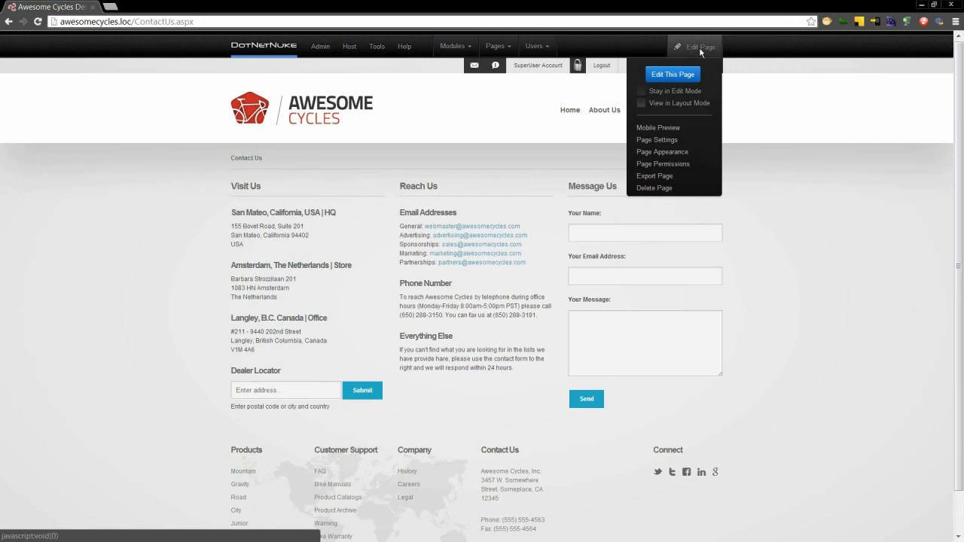
left_click(676, 78)
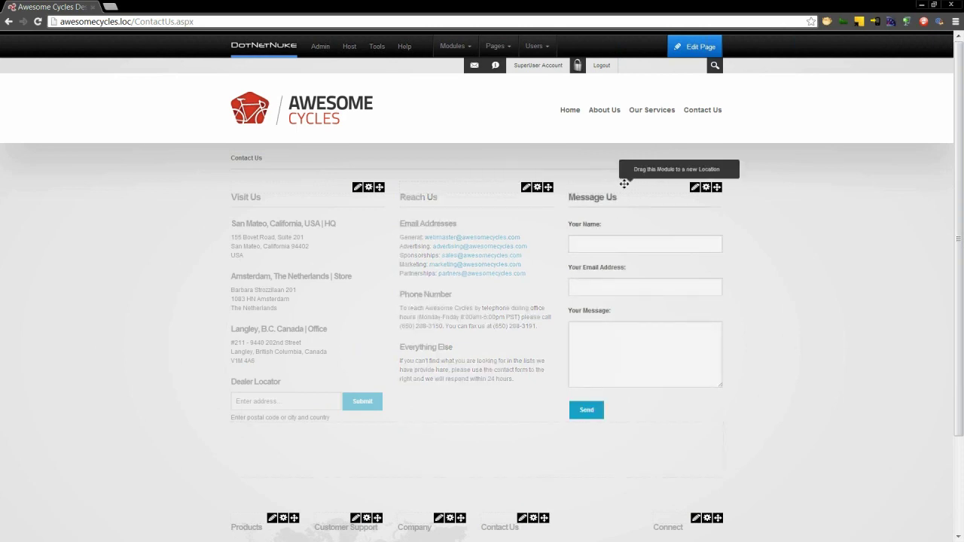
left_click_drag(624, 185, 595, 183)
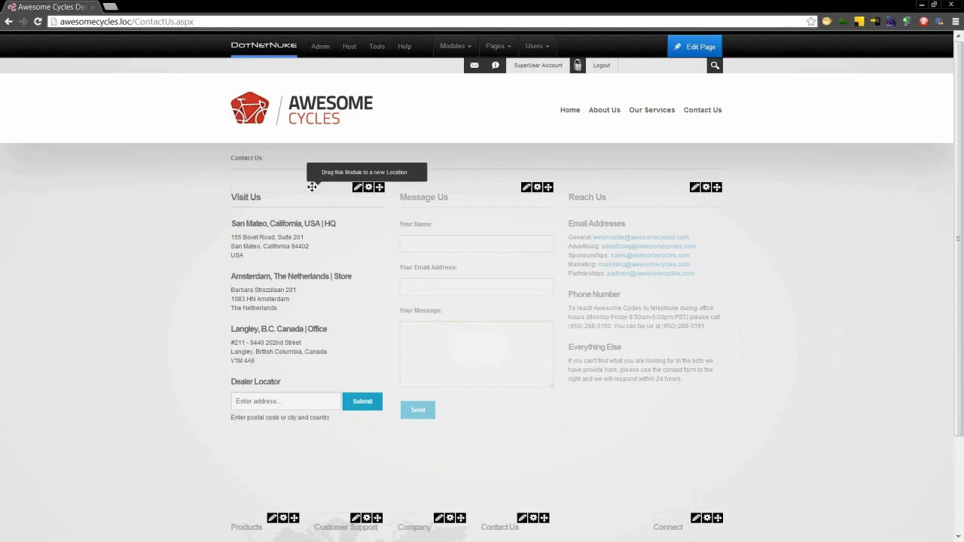
left_click_drag(379, 187, 470, 192)
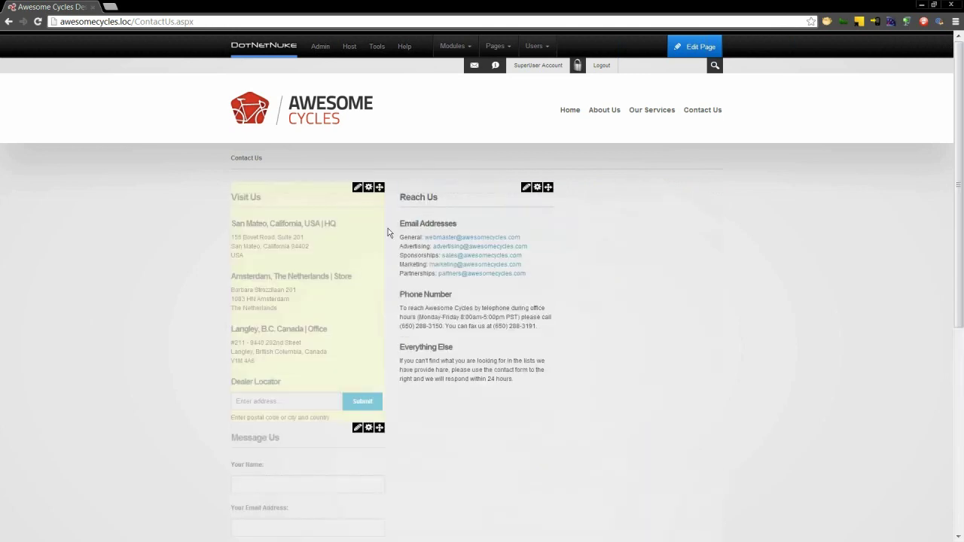
- Drop Message Us into the left pane, check the sites list, and open the Host page
left_click_drag(292, 430, 239, 201)
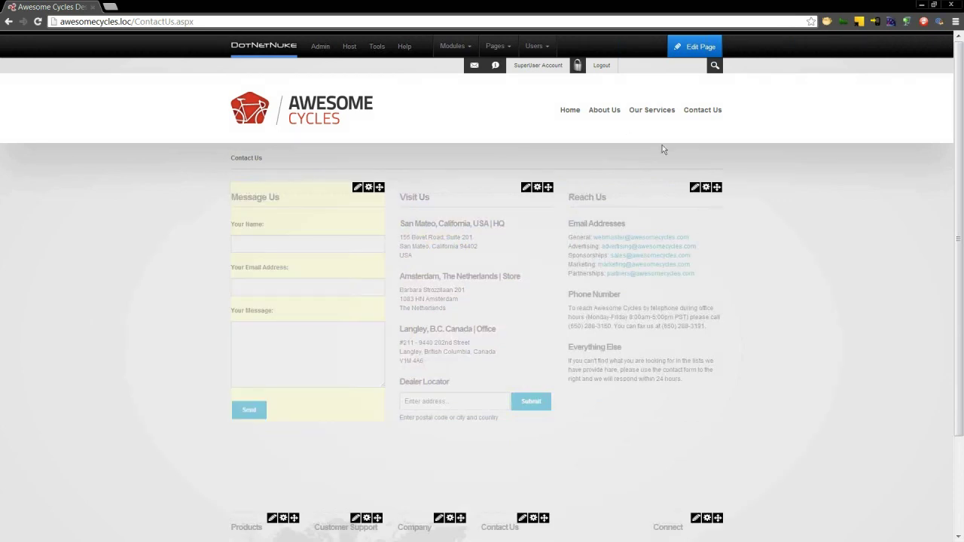
mouse_move(698, 45)
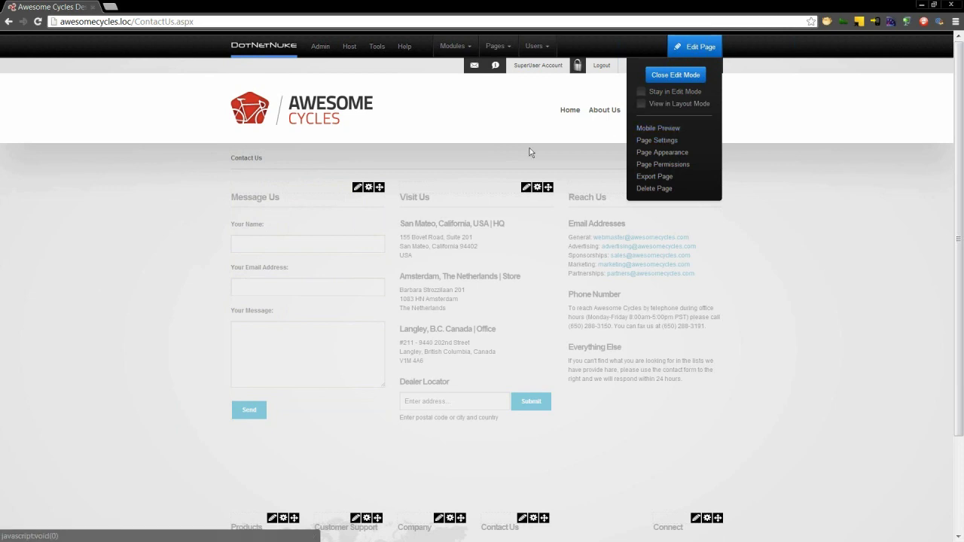
mouse_move(501, 54)
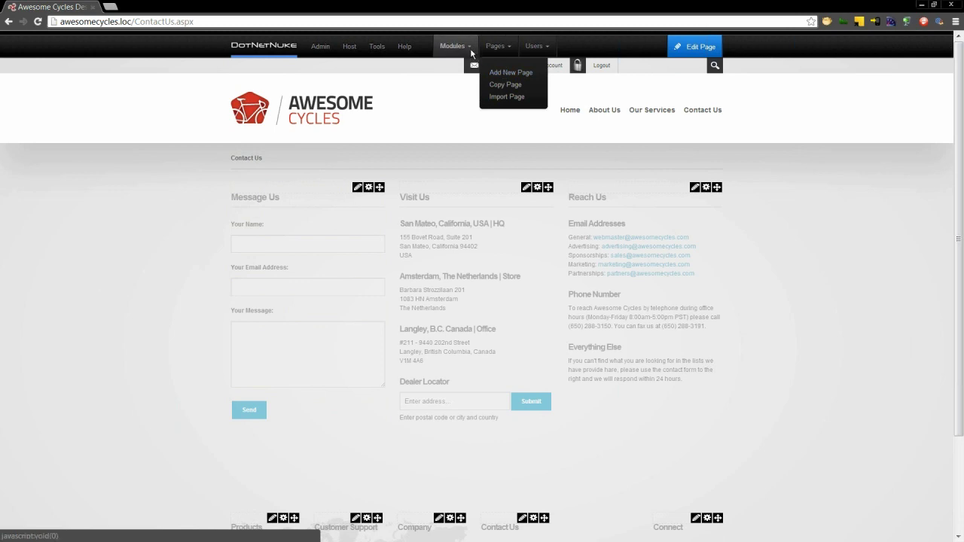
mouse_move(455, 47)
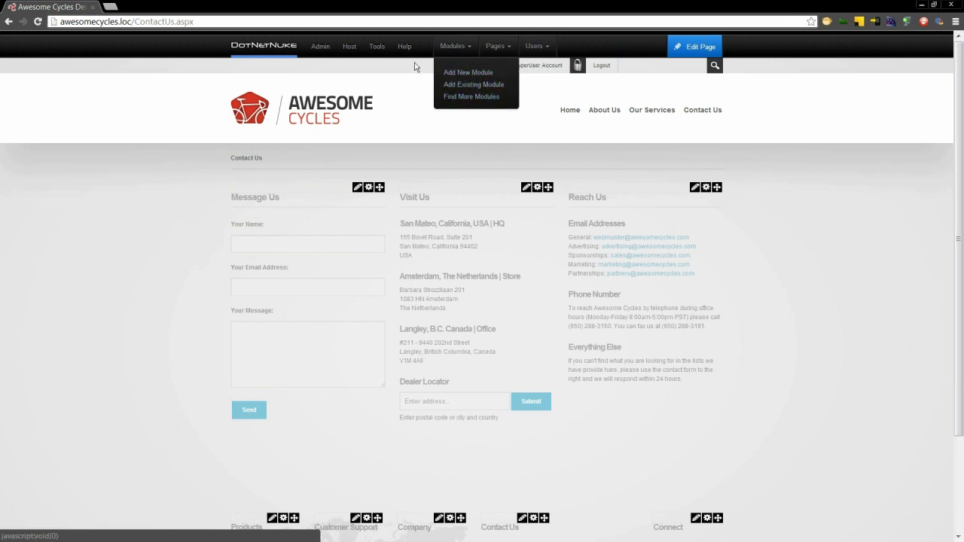
mouse_move(377, 47)
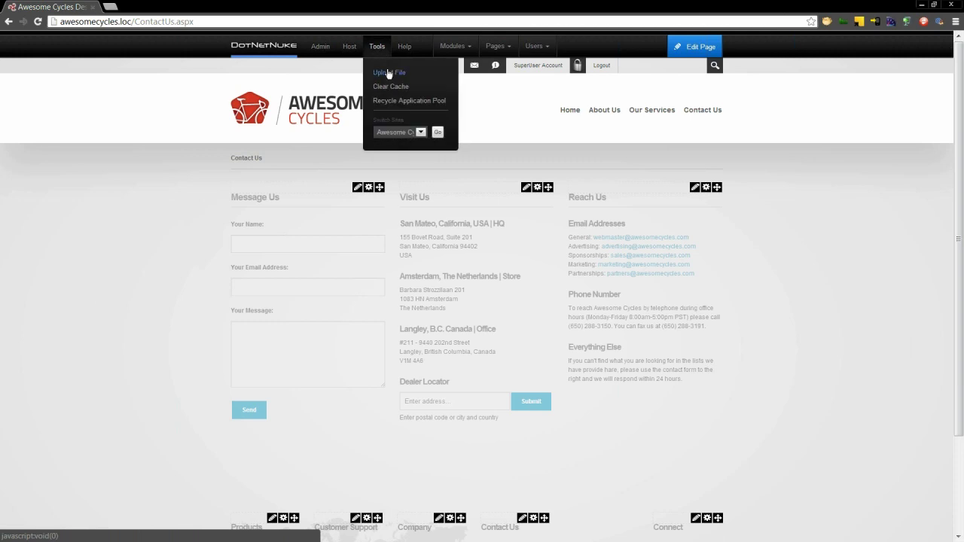
left_click(421, 134)
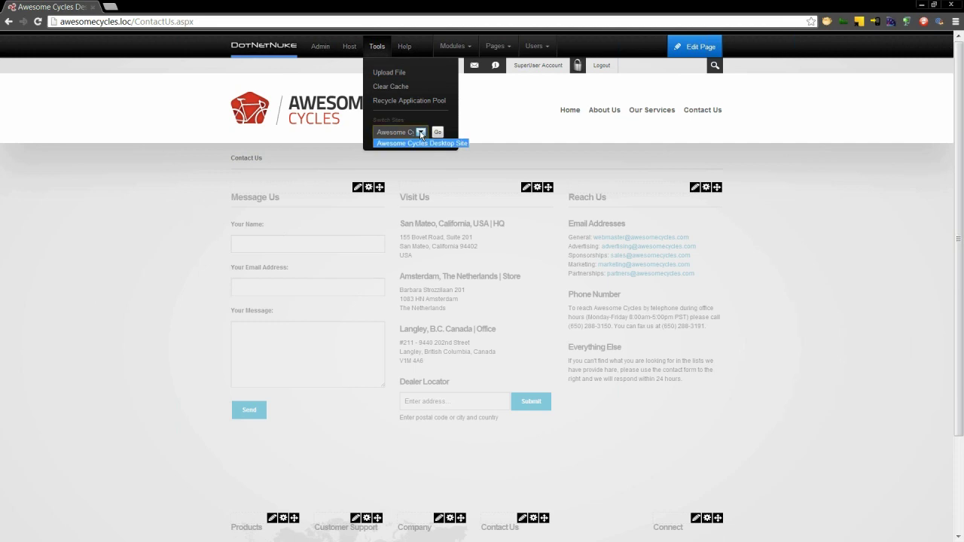
left_click(347, 48)
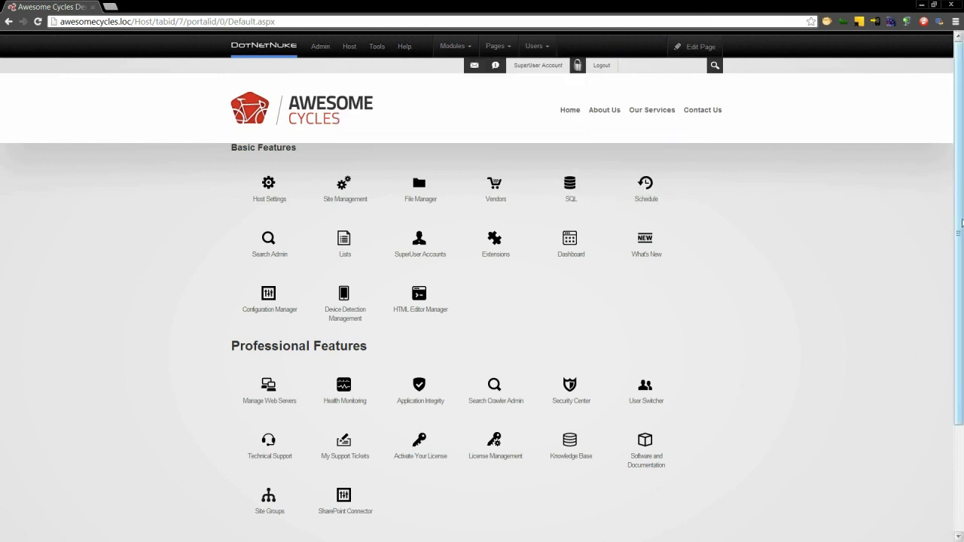
- Expand the Host page to its full feature list, then open the Admin page
scroll(753, 226, "down", 1)
scroll(344, 45, "up", 1)
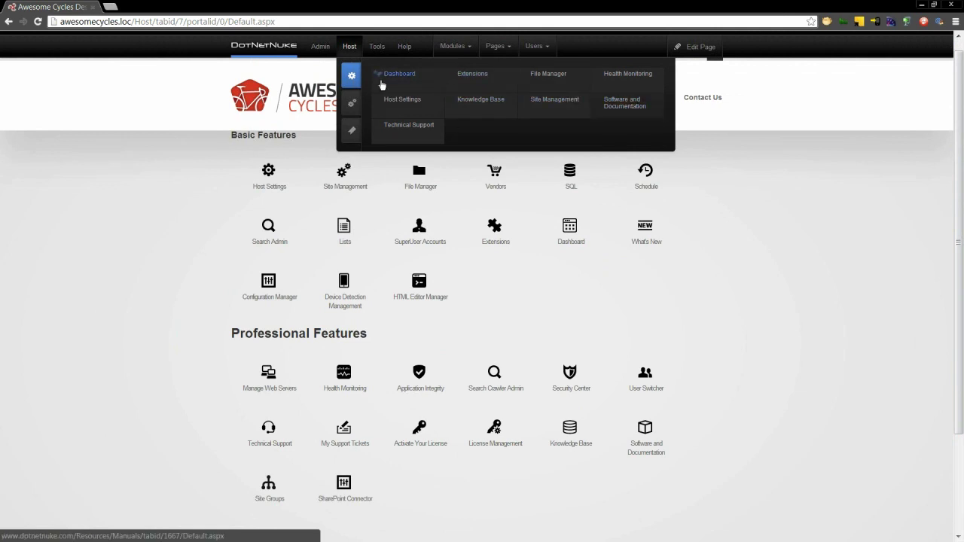
left_click(359, 101)
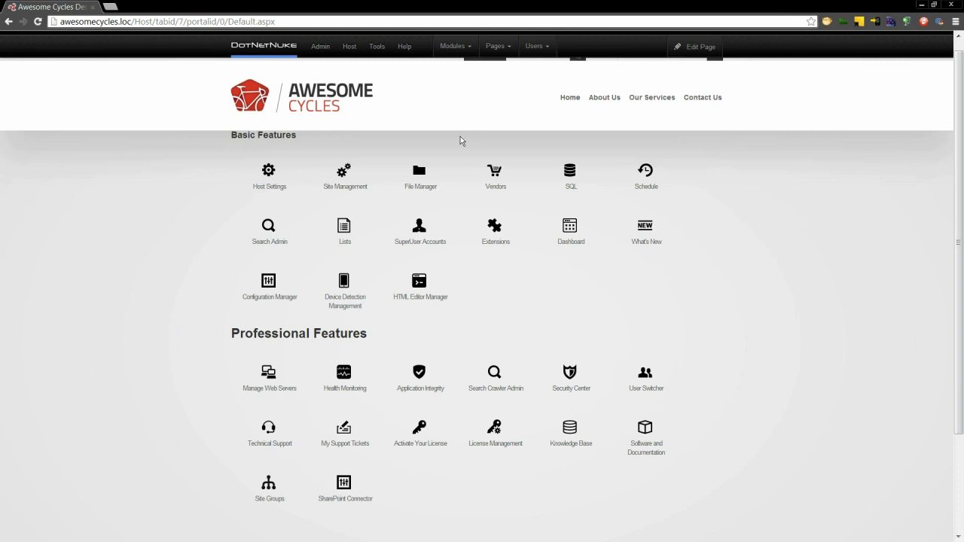
left_click(319, 47)
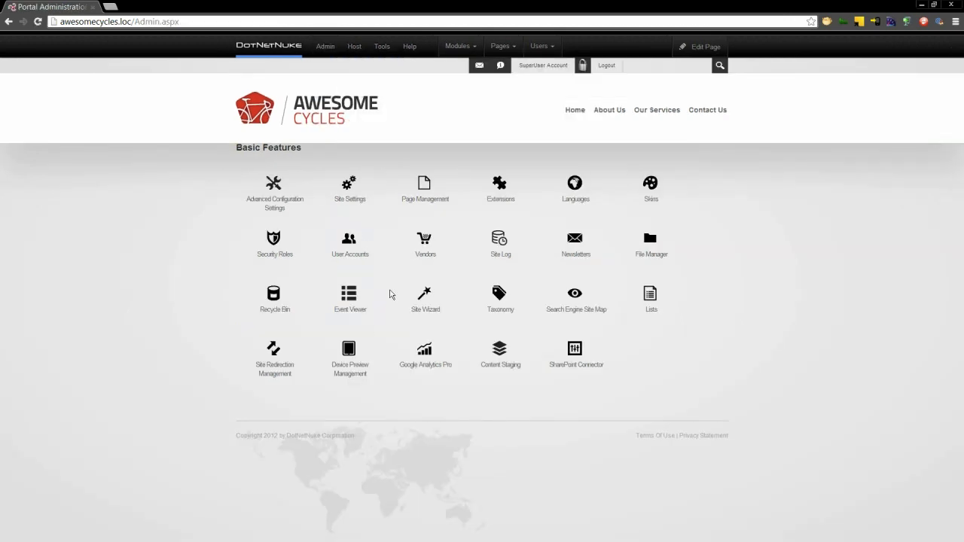
- Toggle the Admin features between advanced and basic, then return to the Awesome Cycles home page
mouse_move(319, 45)
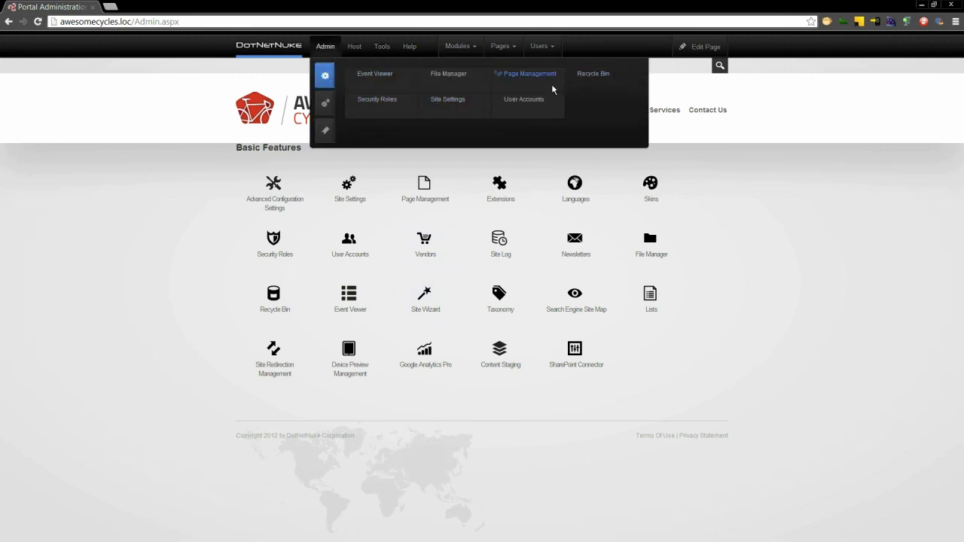
left_click(325, 106)
left_click(331, 78)
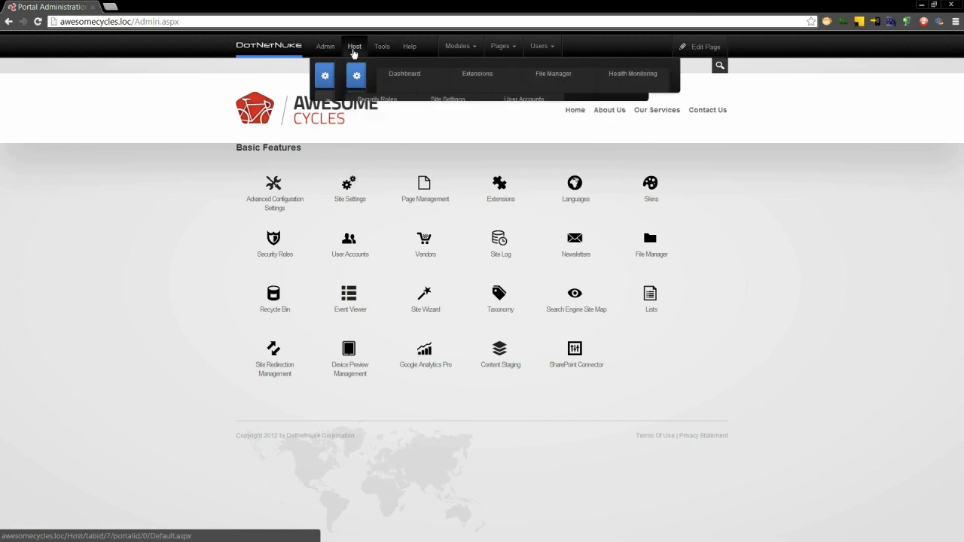
mouse_move(353, 52)
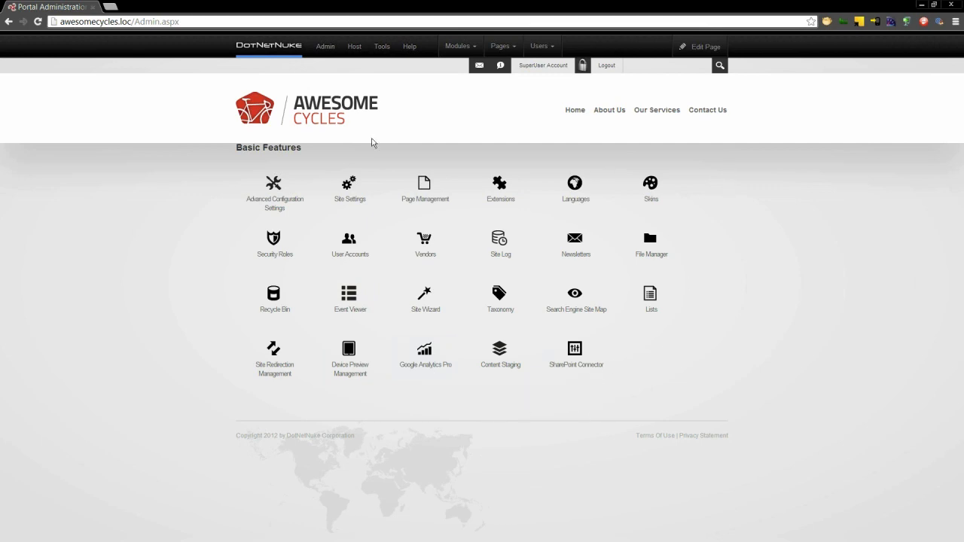
left_click(332, 109)
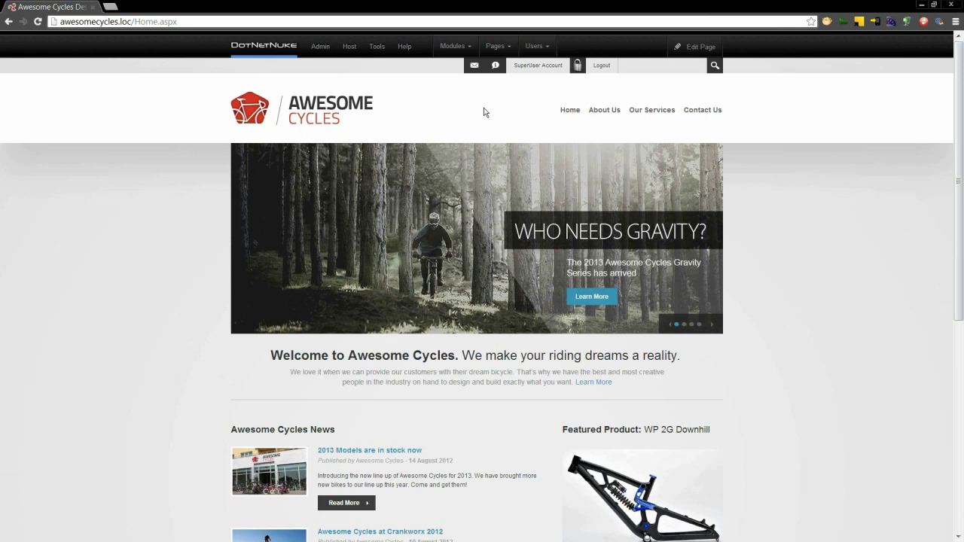
- Go to Our Services and start a new page via Pages > Add New Page
left_click(651, 113)
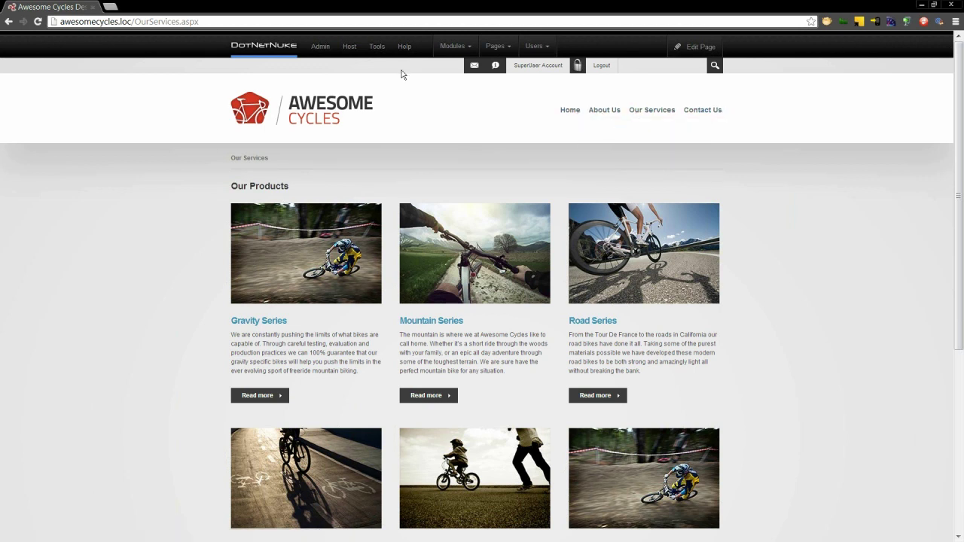
mouse_move(493, 45)
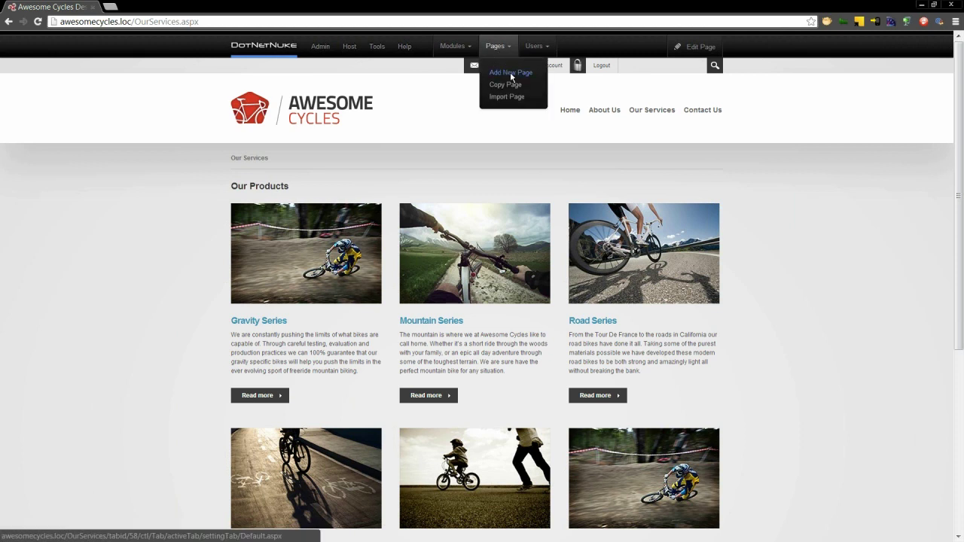
left_click(510, 71)
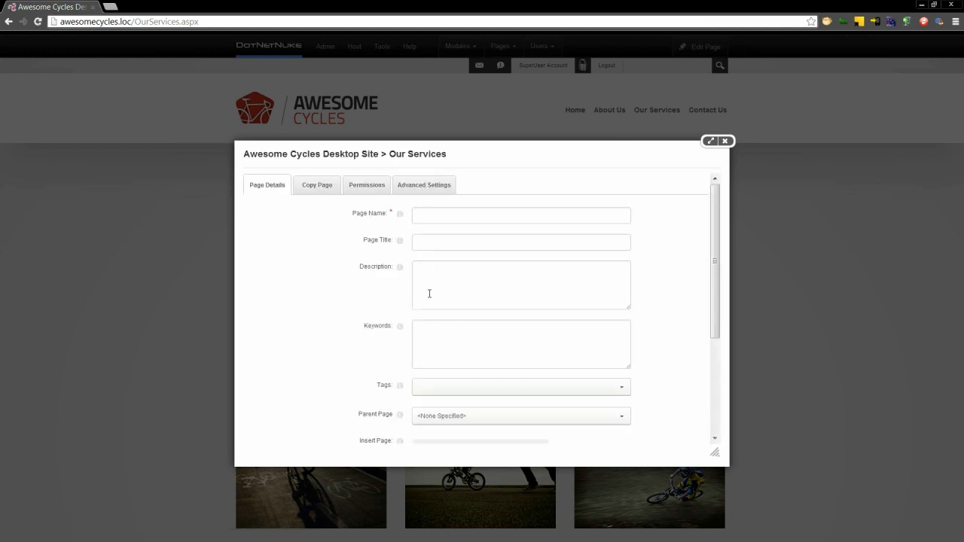
- Give All Users view permission on the new Locations page
left_click(459, 214)
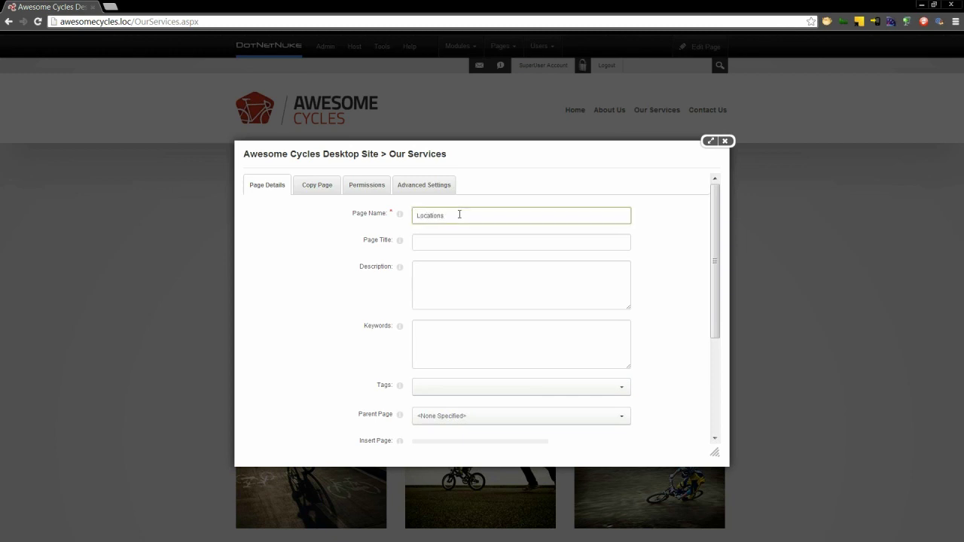
left_click(365, 190)
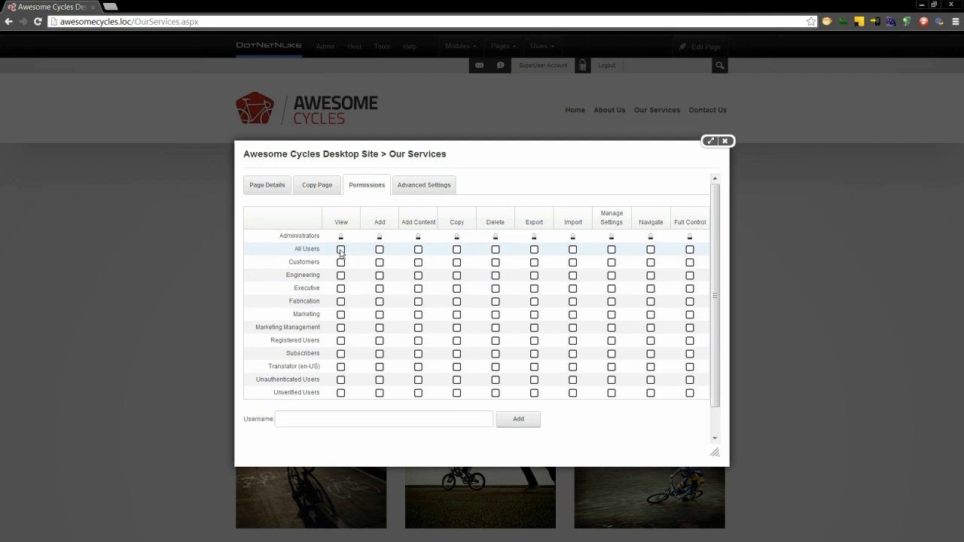
left_click(340, 250)
scroll(716, 415, "down", 1)
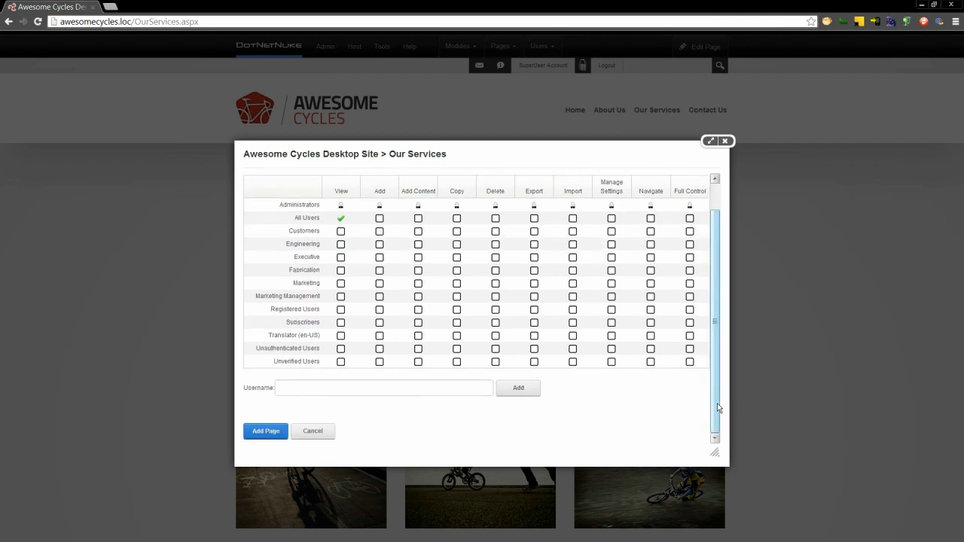
left_click_drag(717, 403, 726, 380)
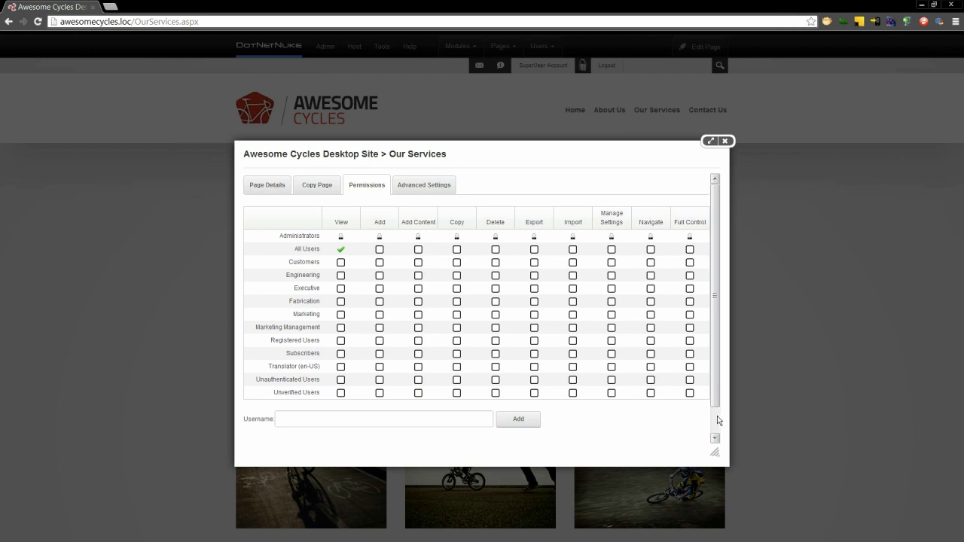
scroll(716, 420, "down", 1)
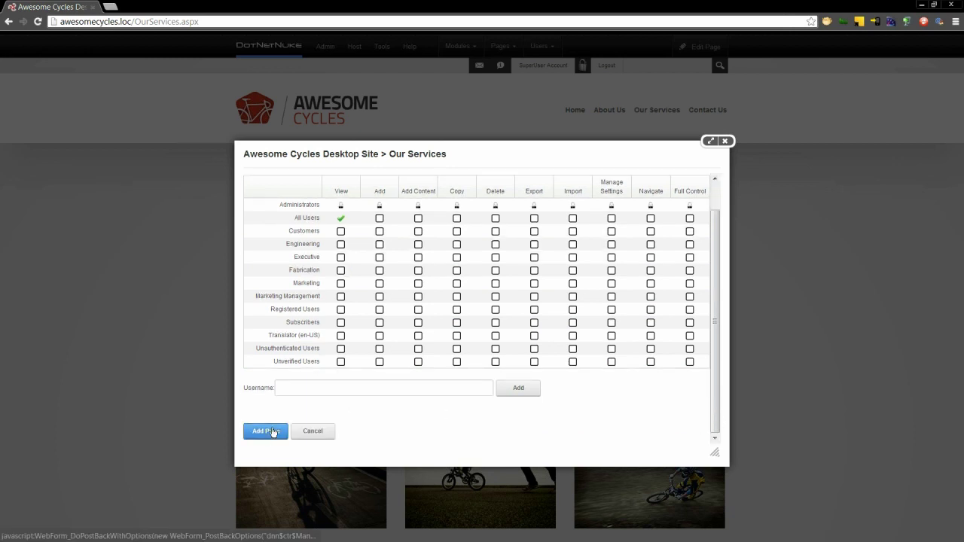
scroll(717, 202, "up", 1)
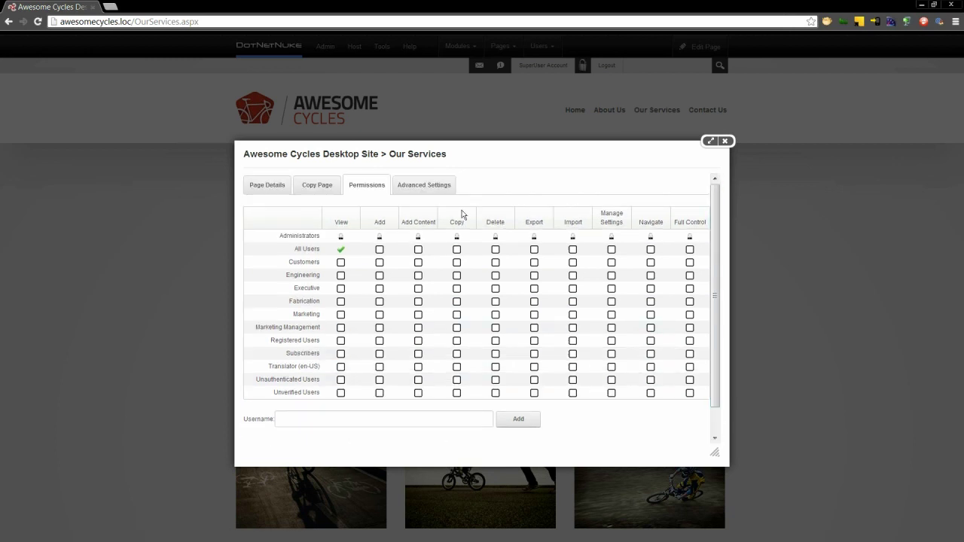
- Add the Locations page after Our Services from the Page Details tab
left_click(277, 193)
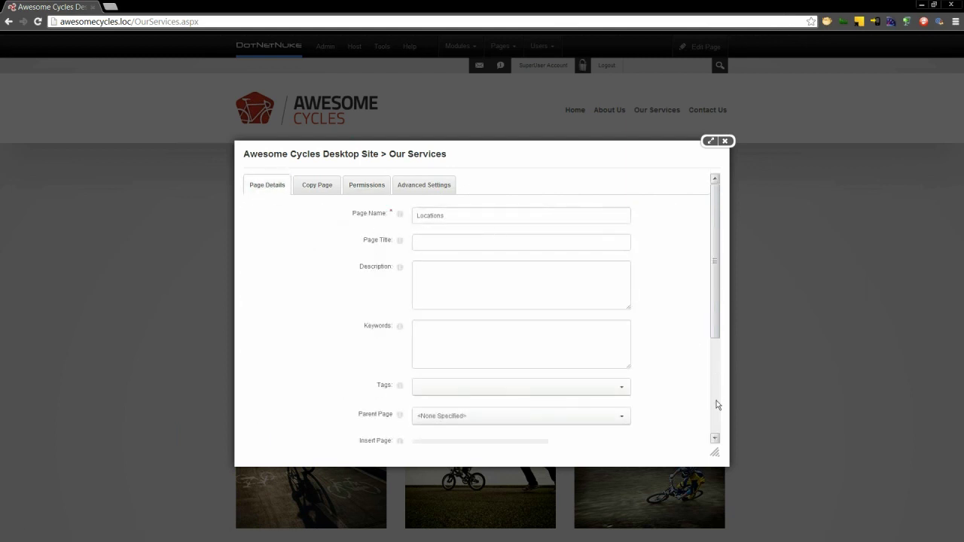
scroll(718, 402, "down", 5)
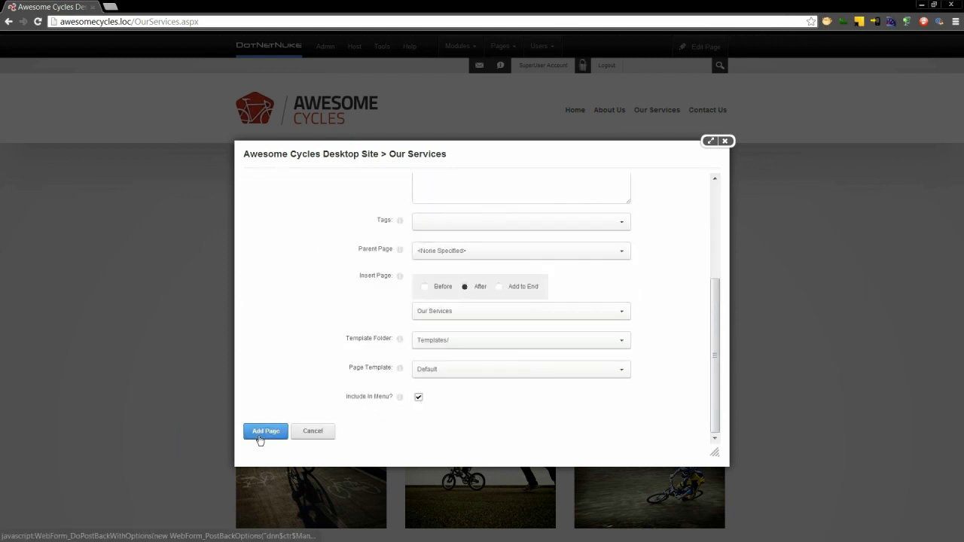
left_click(259, 437)
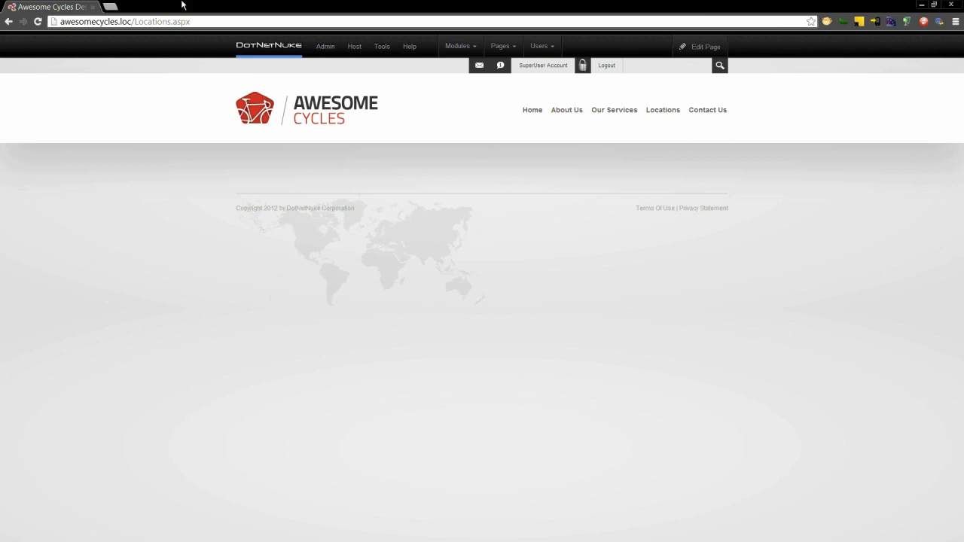
- Highlight the Locations.aspx part of the page's web address
left_click(172, 21)
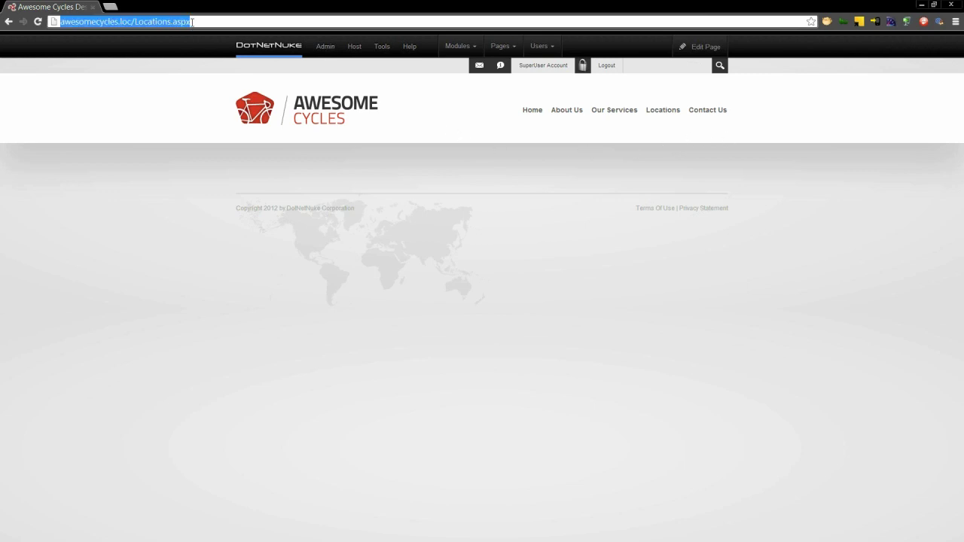
left_click(193, 22)
key("ctrl+shift+Left")
key("ctrl+shift+Left")
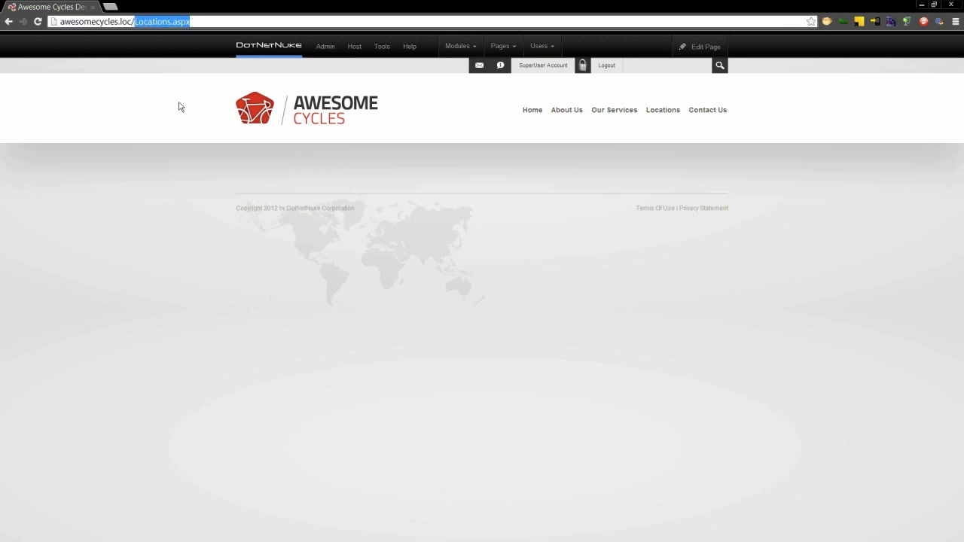
- Switch the Locations page into edit mode with Edit This Page
left_click(738, 89)
mouse_move(714, 48)
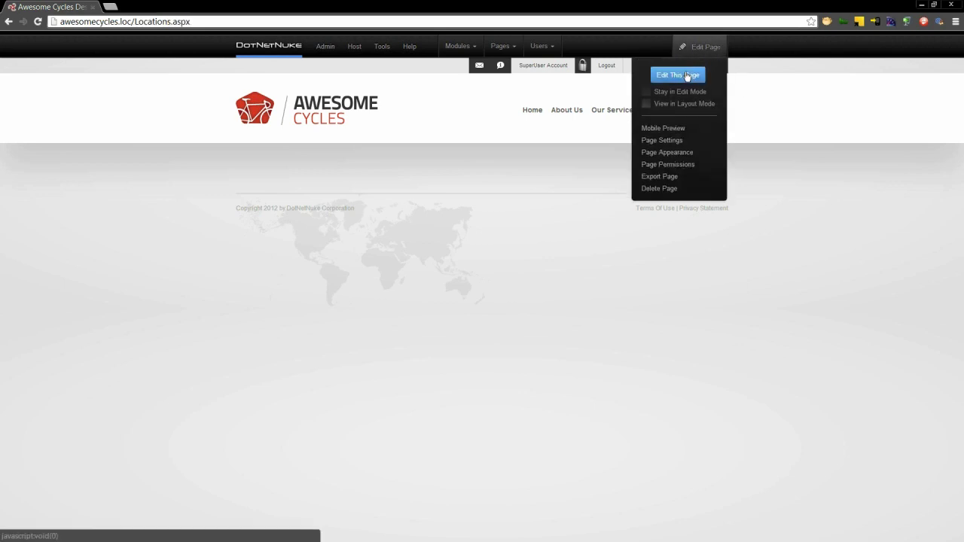
left_click(685, 75)
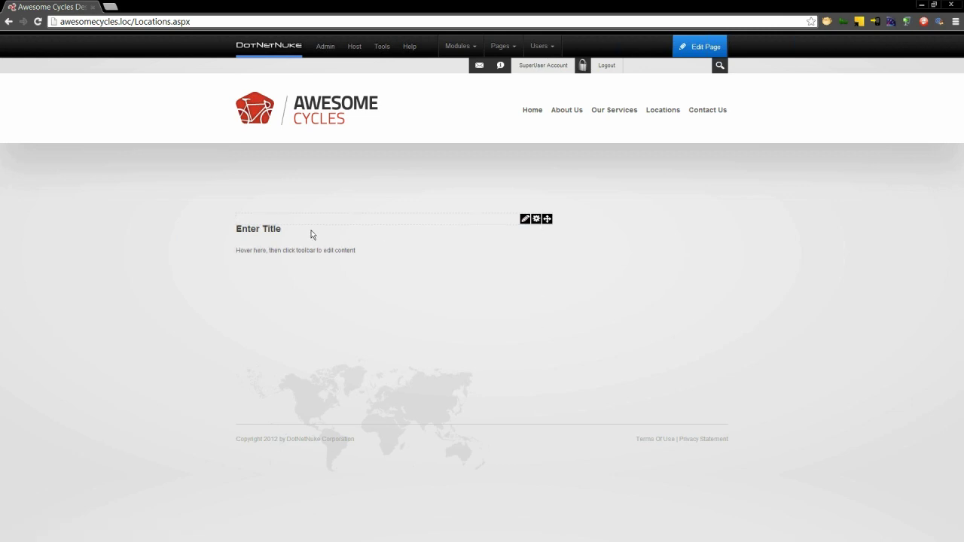
- Replace the content module's placeholder title with 'Locations'
mouse_move(535, 219)
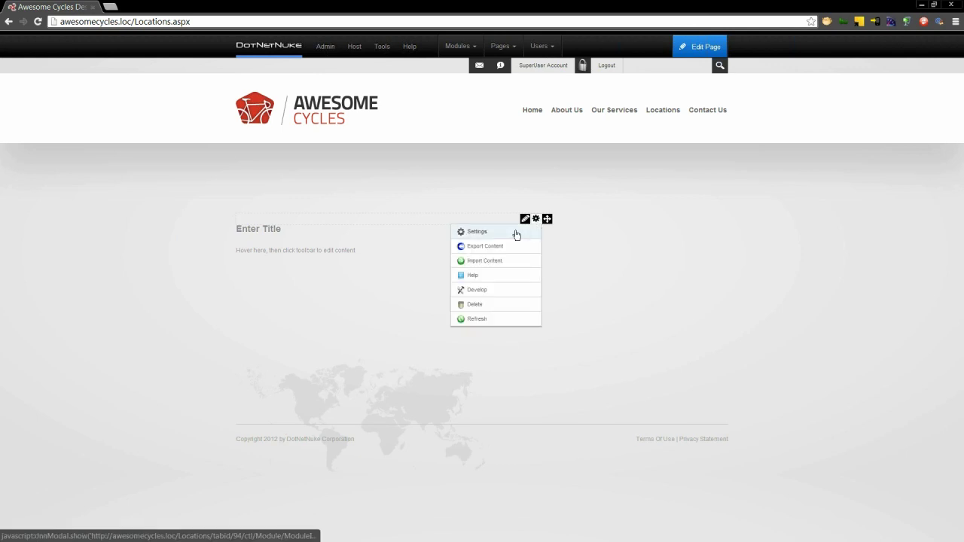
left_click(517, 234)
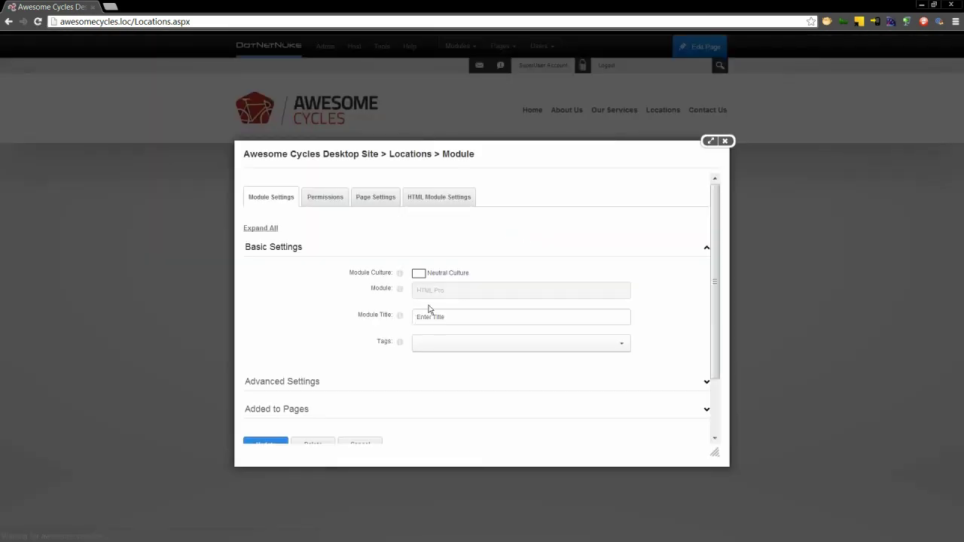
triple_click(460, 317)
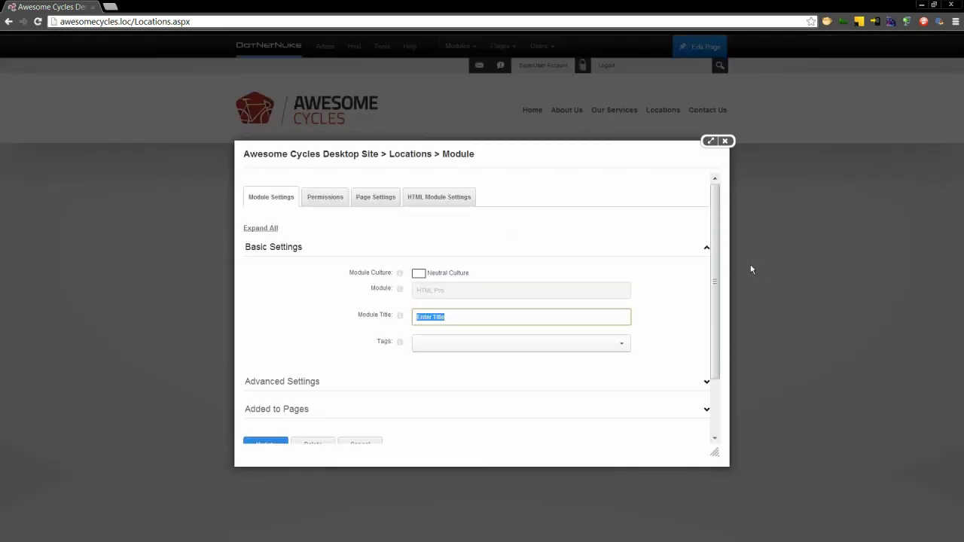
type("Locations")
- Grant Marketing and Marketing Management Edit Content permission on the module
left_click(334, 202)
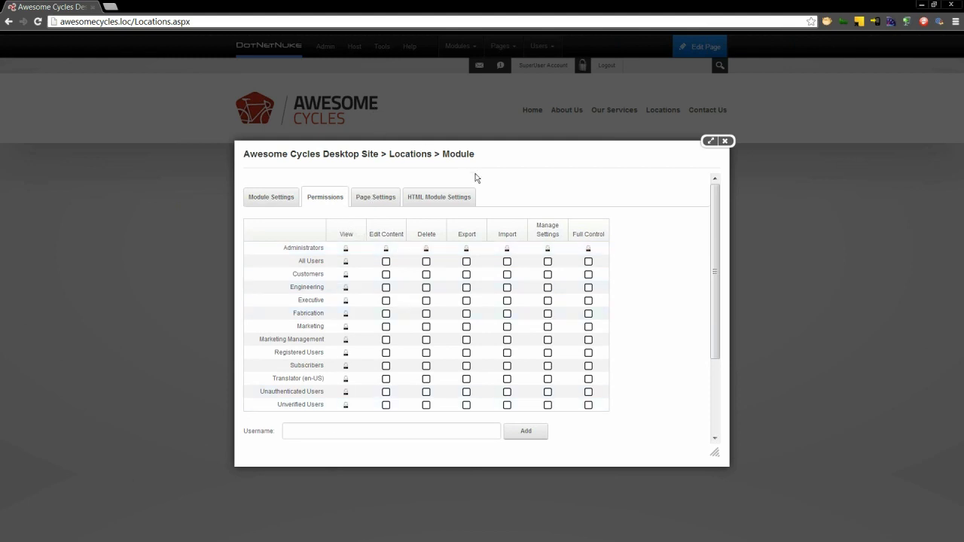
left_click(386, 328)
left_click(387, 341)
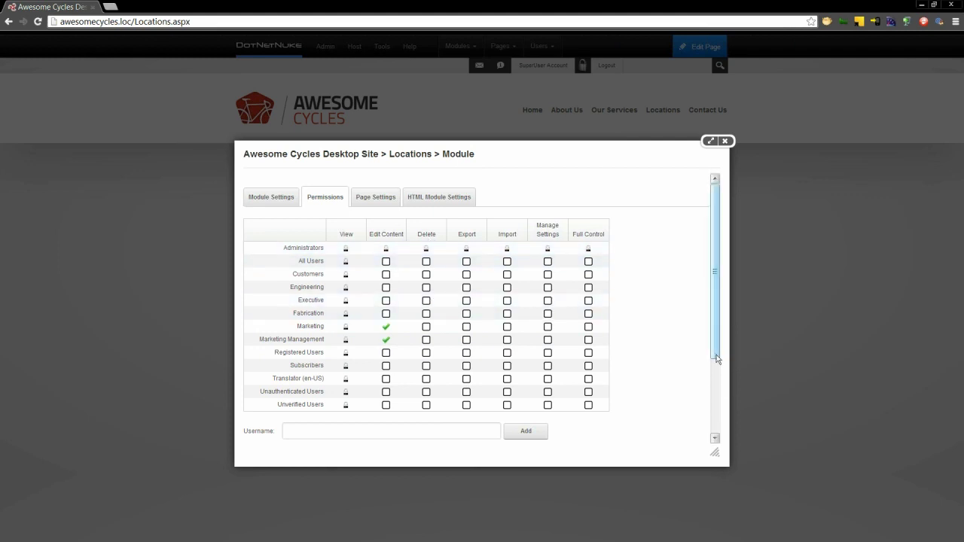
left_click_drag(717, 354, 716, 397)
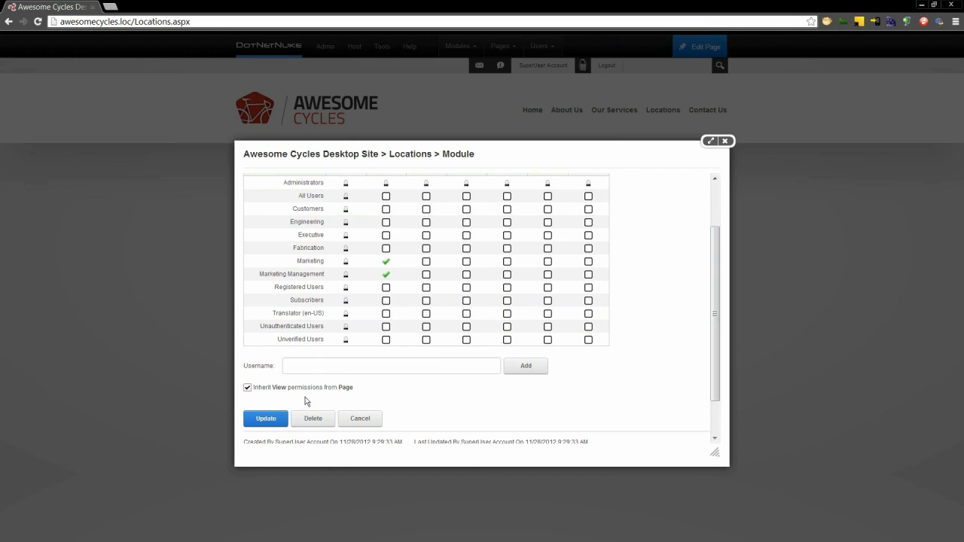
left_click(720, 208)
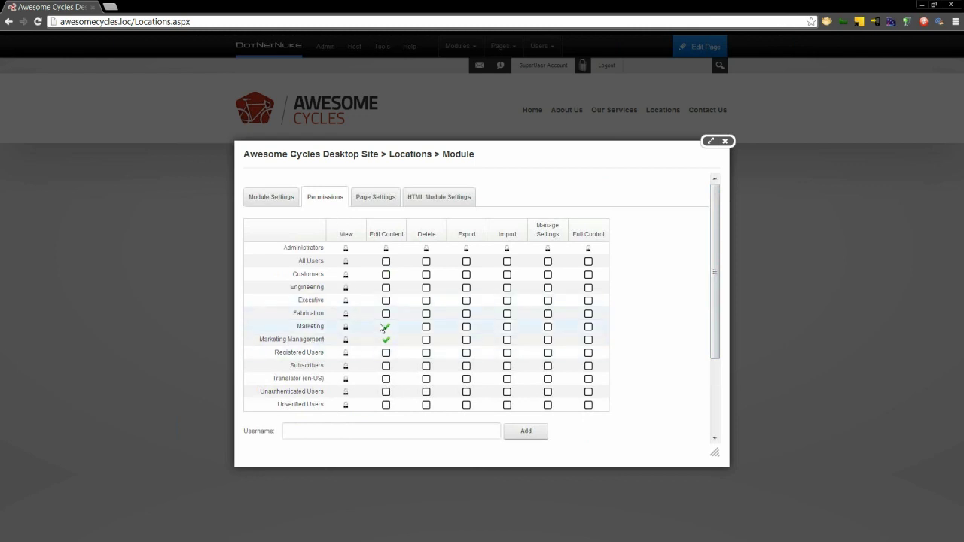
- Confirm the Locations title and save the module settings with Update
left_click(267, 196)
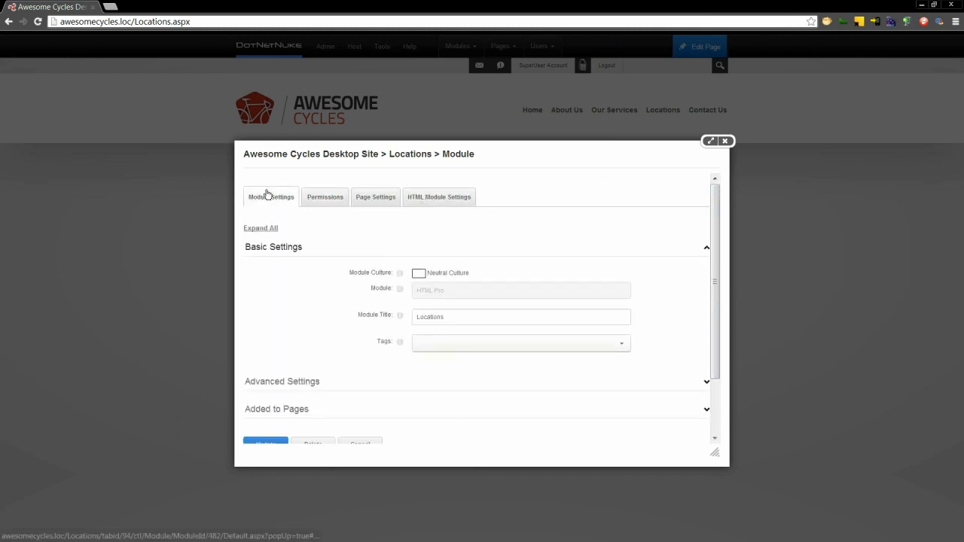
double_click(463, 315)
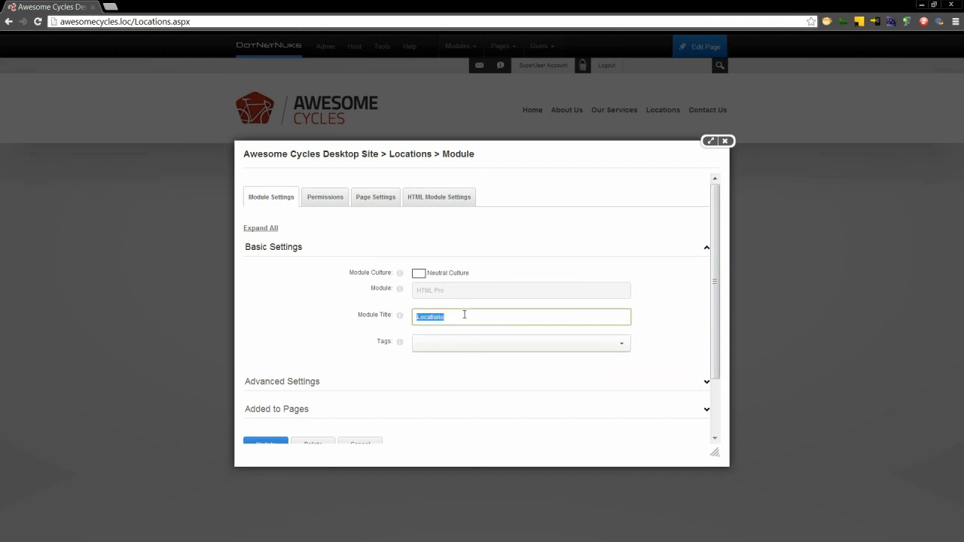
left_click(446, 194)
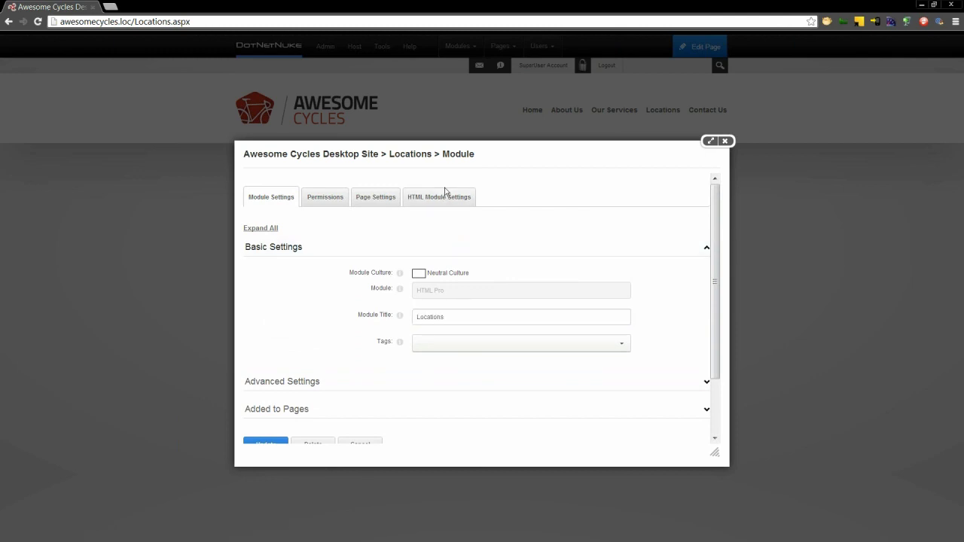
left_click(269, 443)
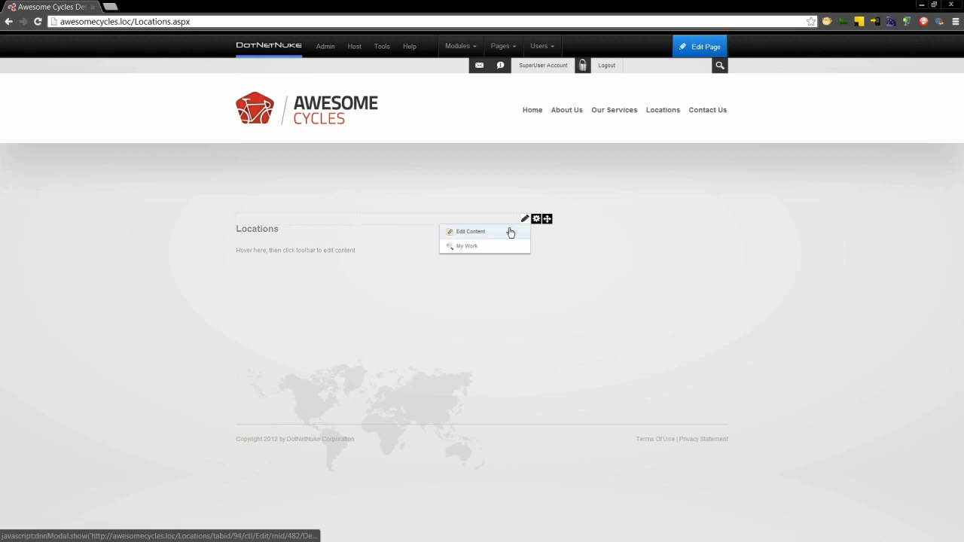
- Clear the Add Content placeholder text from the module's content editor
left_click(511, 231)
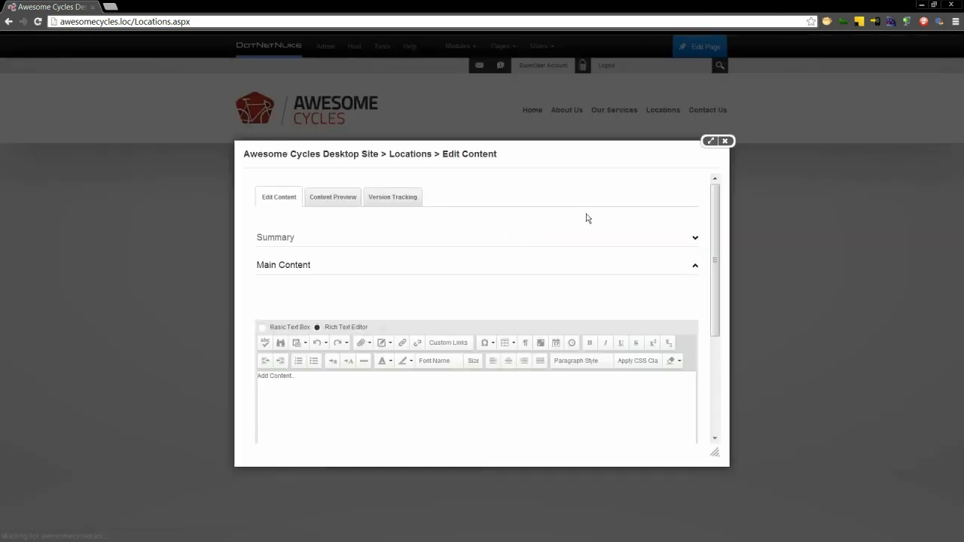
left_click_drag(715, 231, 713, 291)
left_click(614, 296)
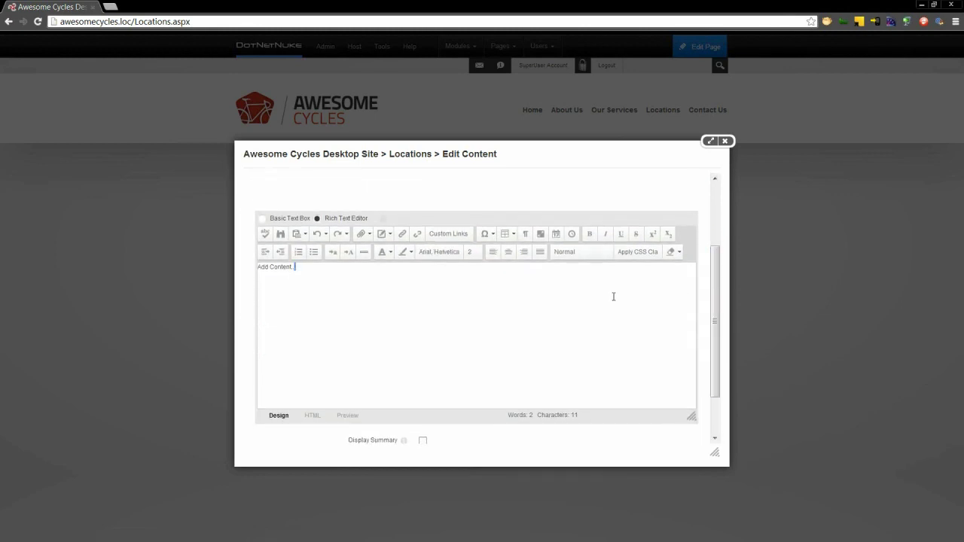
key("ctrl+a")
key("Delete")
- Insert the Location.htmtemplate template into the content and save it
left_click(370, 238)
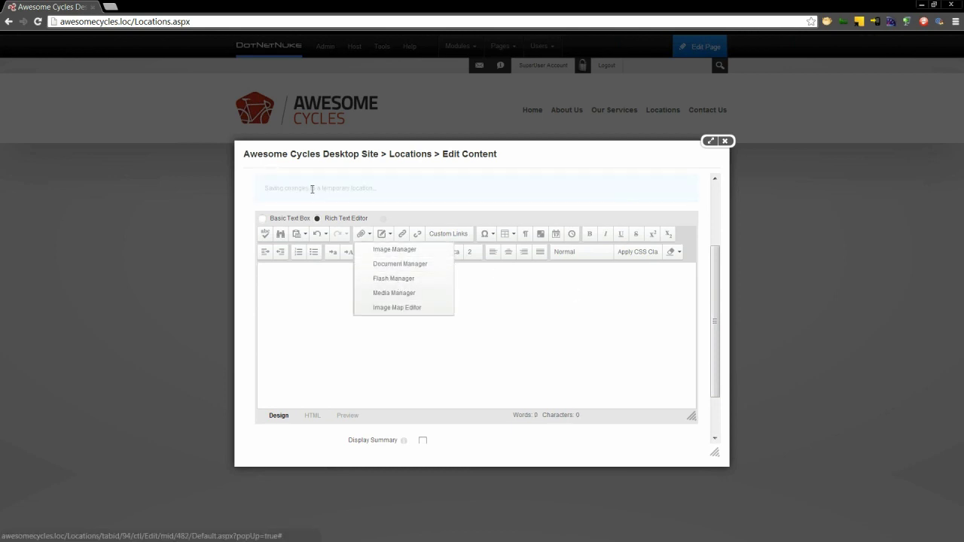
left_click(384, 234)
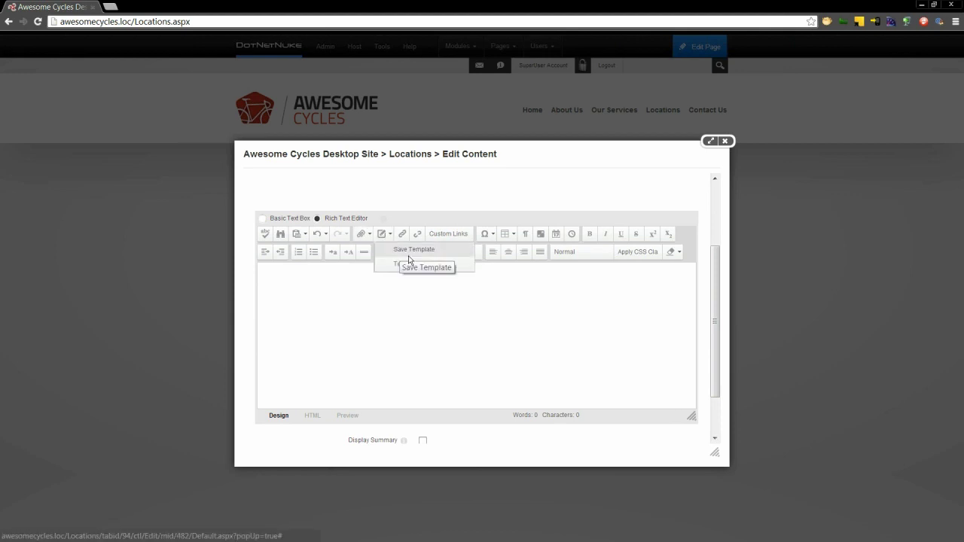
left_click(438, 265)
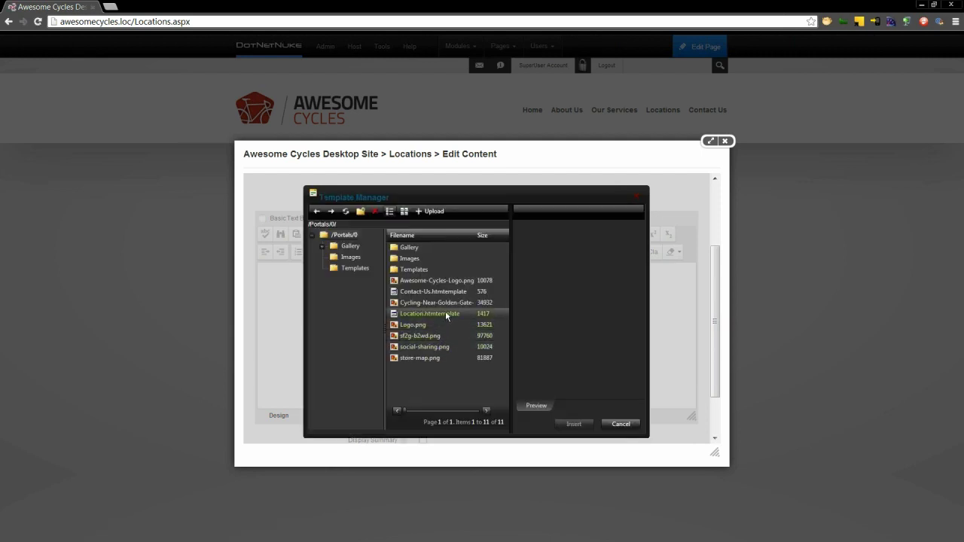
left_click(445, 312)
left_click(568, 423)
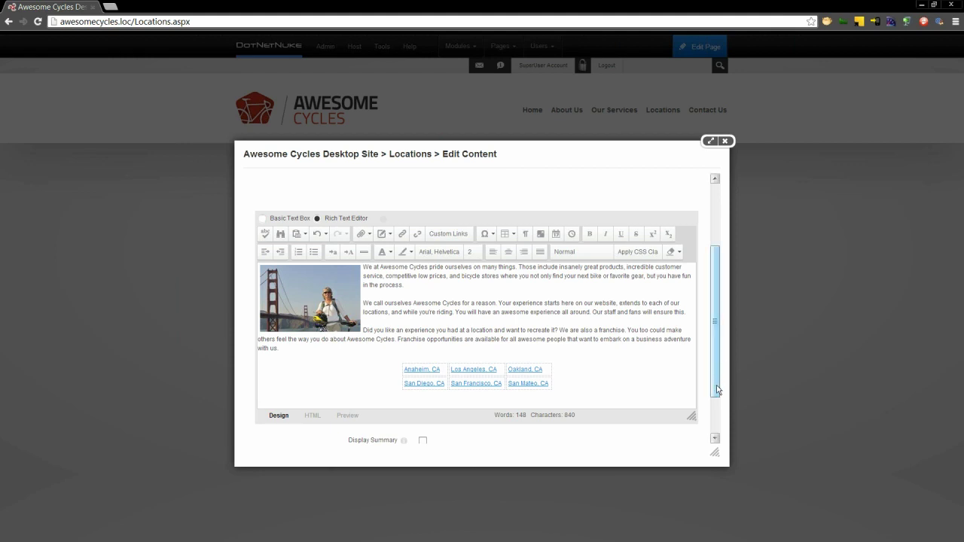
left_click_drag(716, 389, 737, 443)
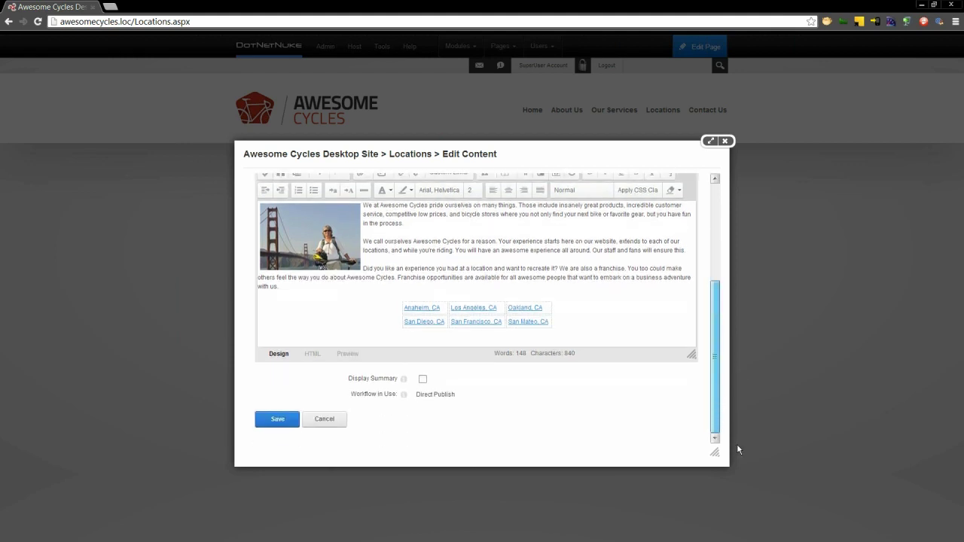
left_click(279, 420)
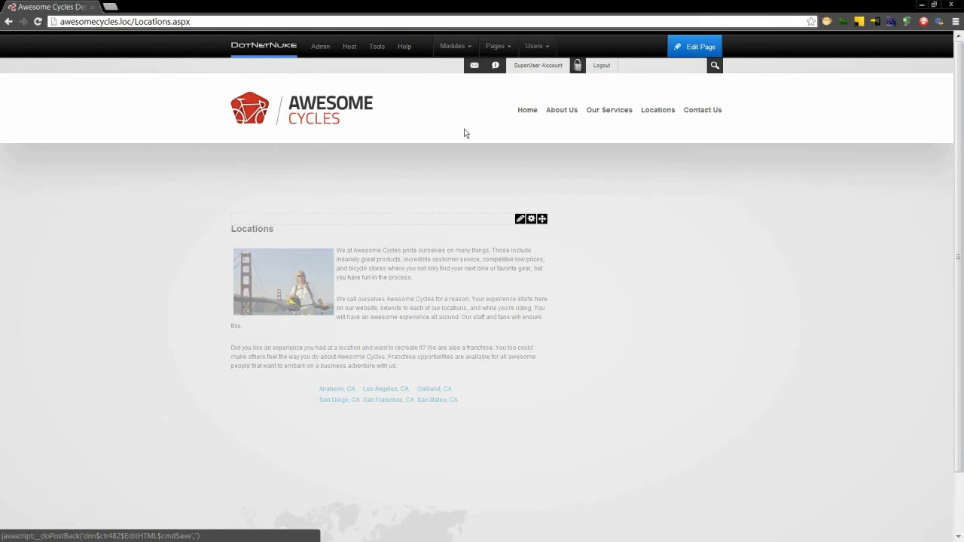
- Place an HTML Pro module from the Common category in the right pane
mouse_move(464, 49)
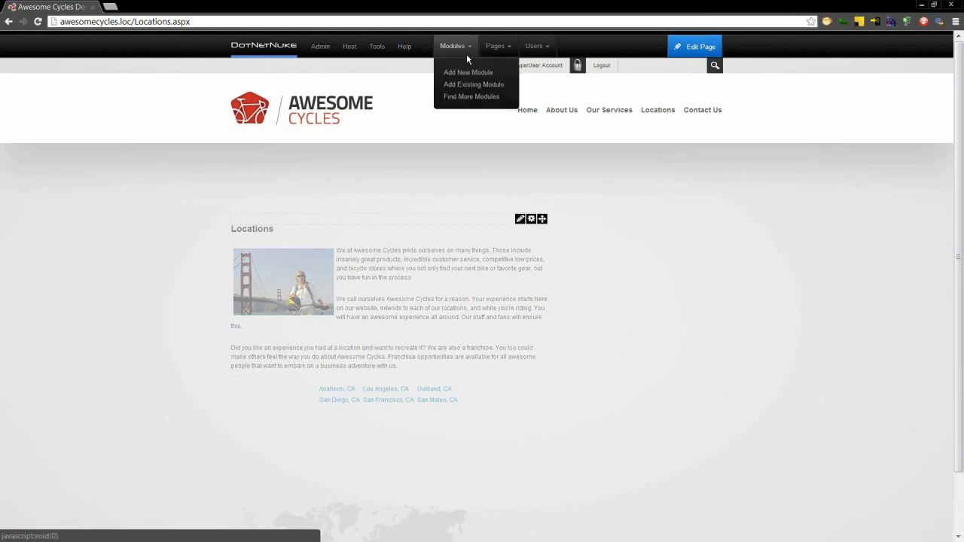
left_click(468, 73)
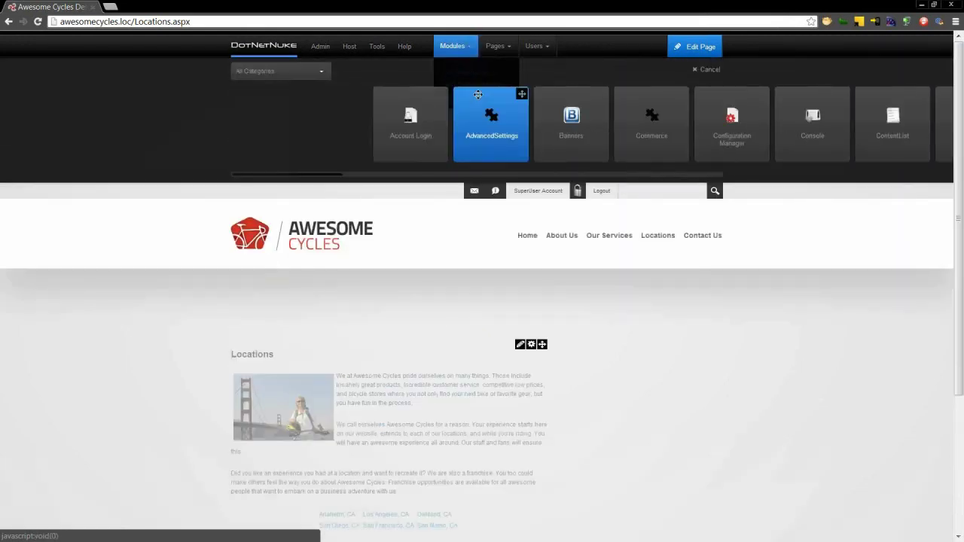
left_click(322, 72)
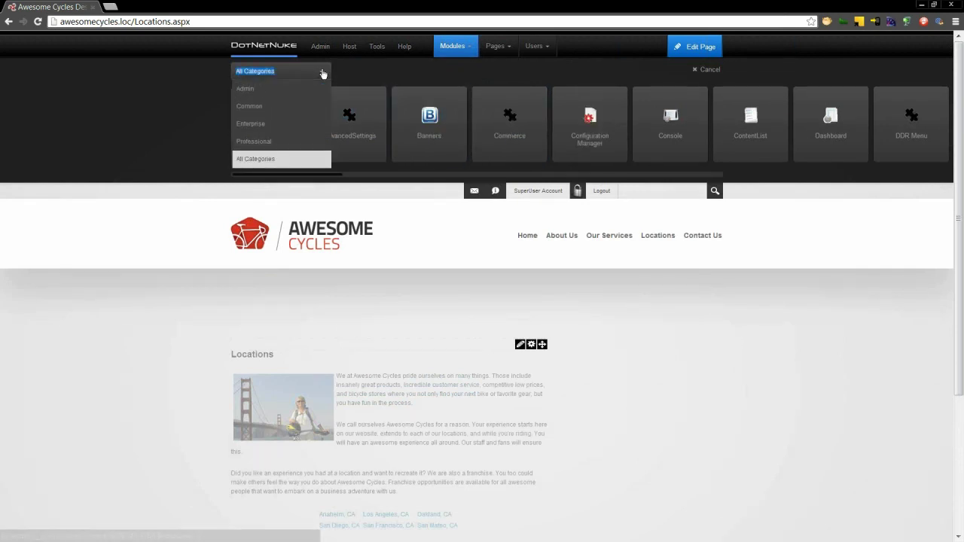
left_click(277, 106)
left_click_drag(277, 112, 636, 382)
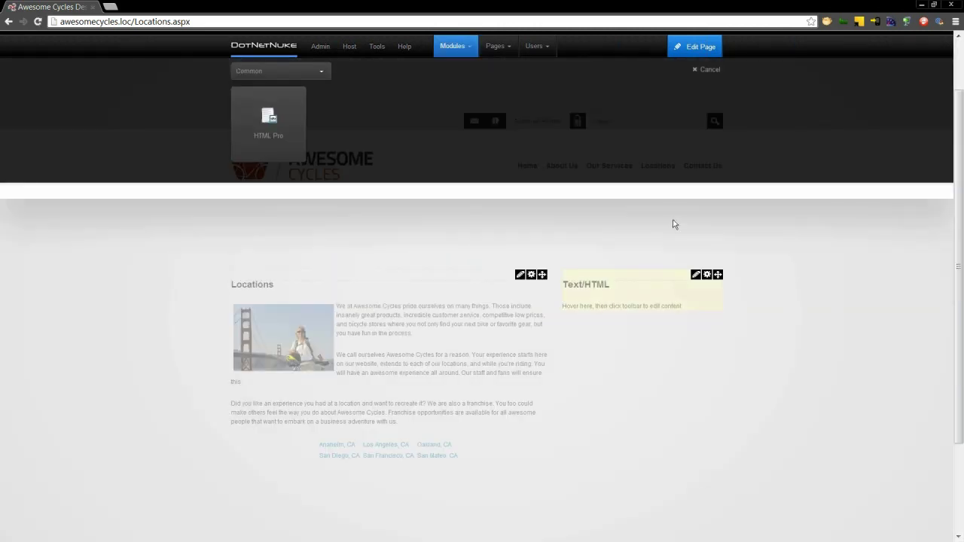
left_click(710, 70)
- Rename the new module's Text/HTML title to 'Contact Us' and update
scroll(647, 218, "down", 2)
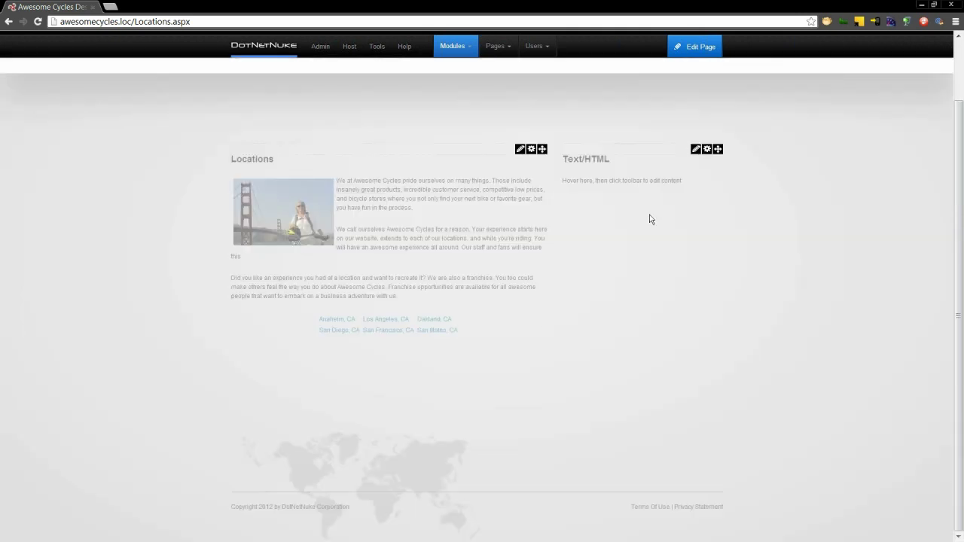
mouse_move(707, 149)
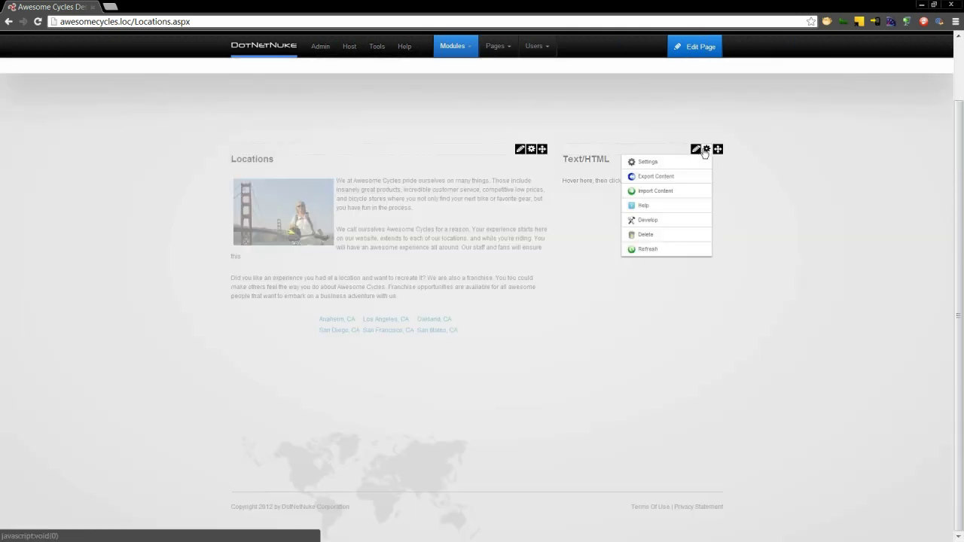
left_click(675, 167)
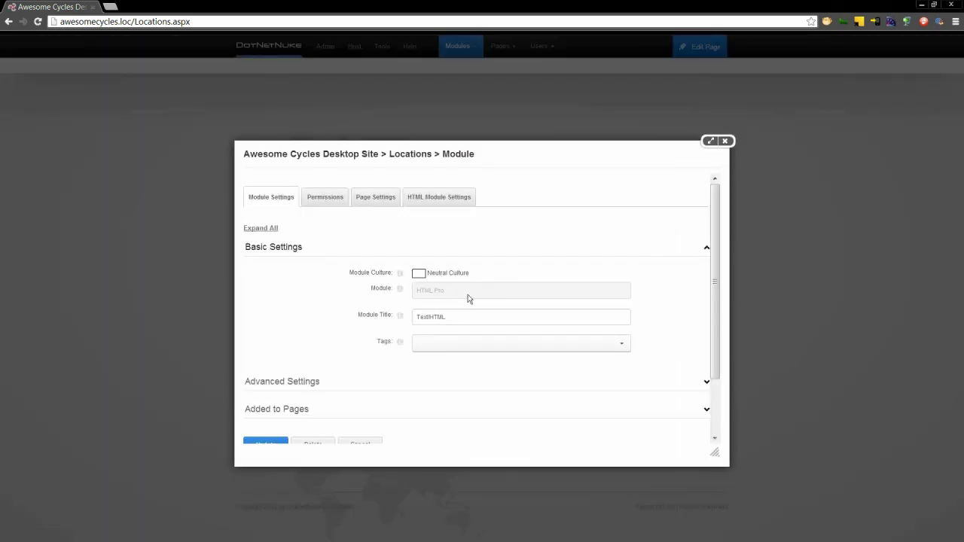
triple_click(451, 316)
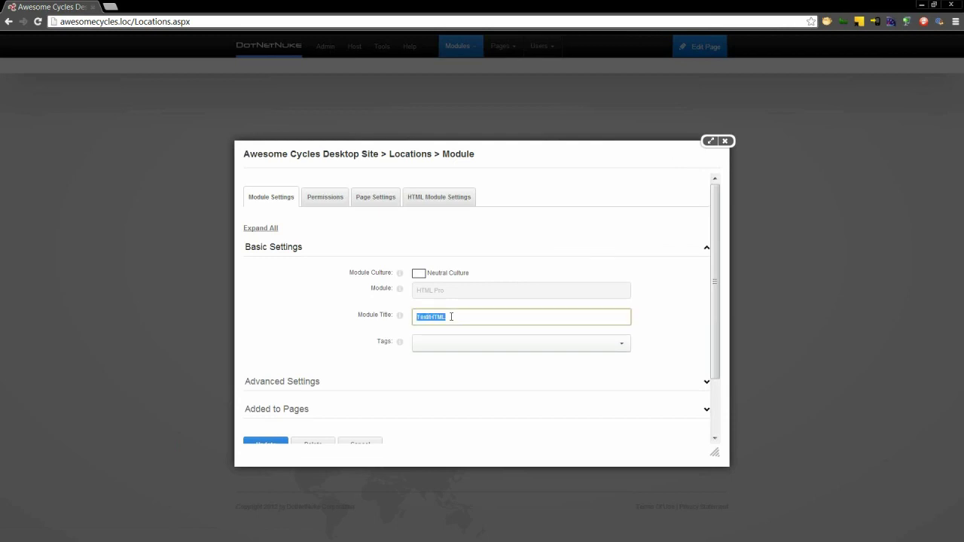
type("Contact Us")
left_click(266, 445)
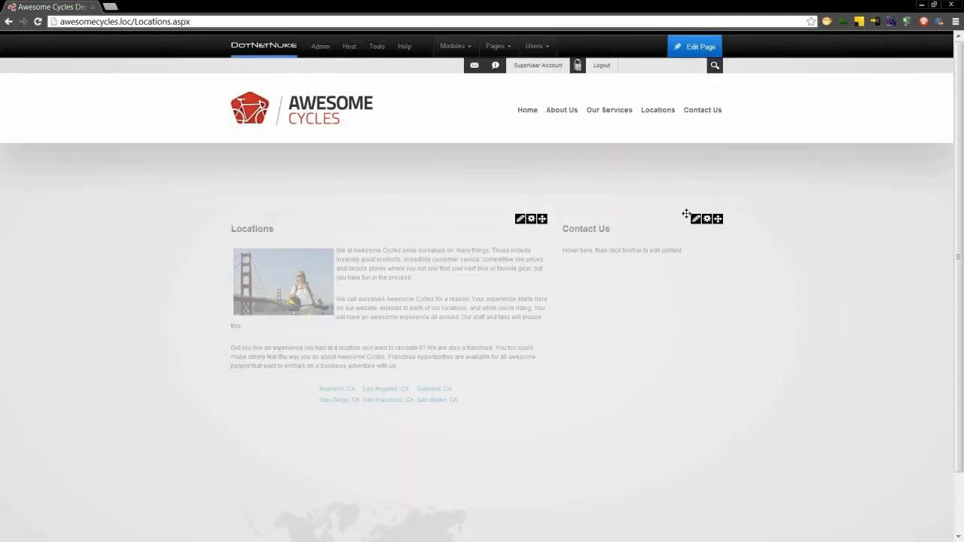
- Insert the Contact-Us.htmtemplate template into the Contact Us module and save it
mouse_move(695, 224)
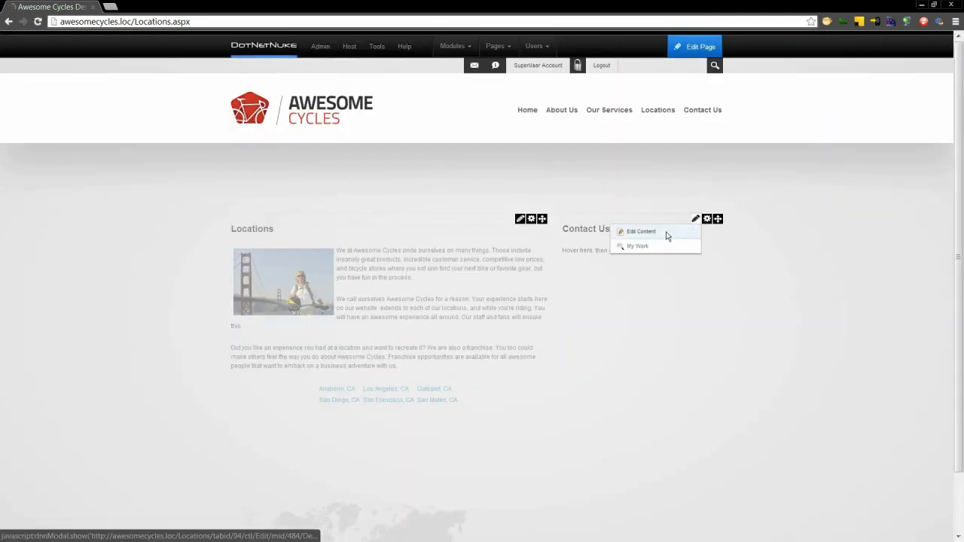
left_click(667, 233)
left_click(394, 406)
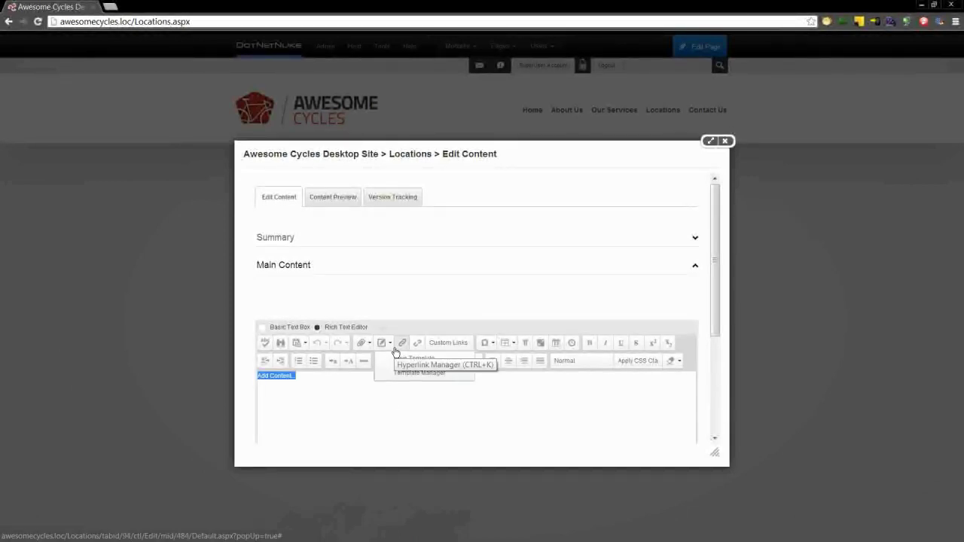
left_click(390, 343)
left_click(412, 377)
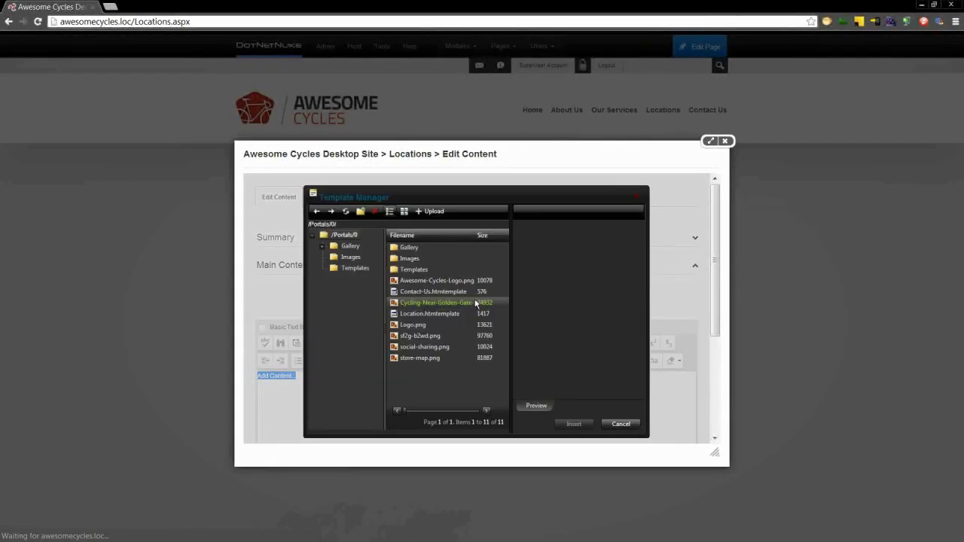
left_click(461, 294)
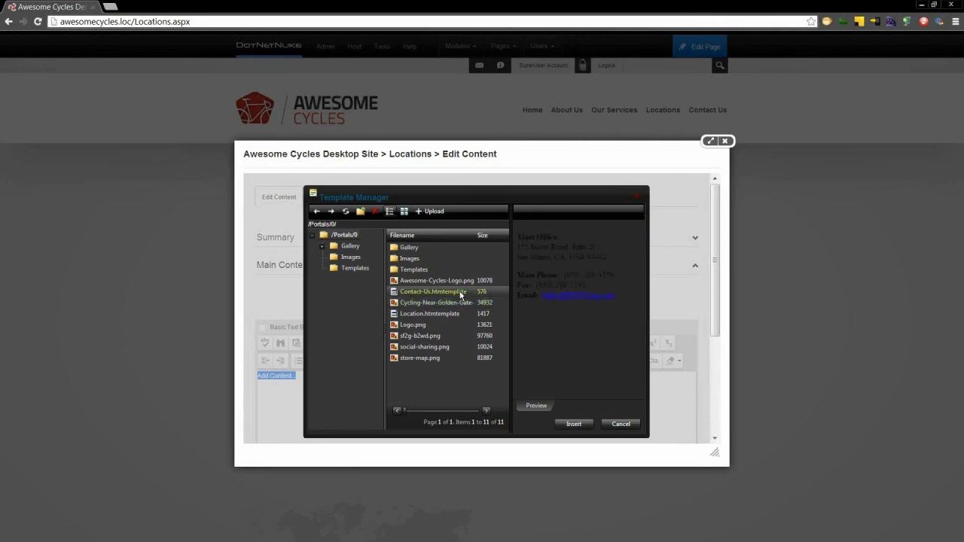
left_click(561, 420)
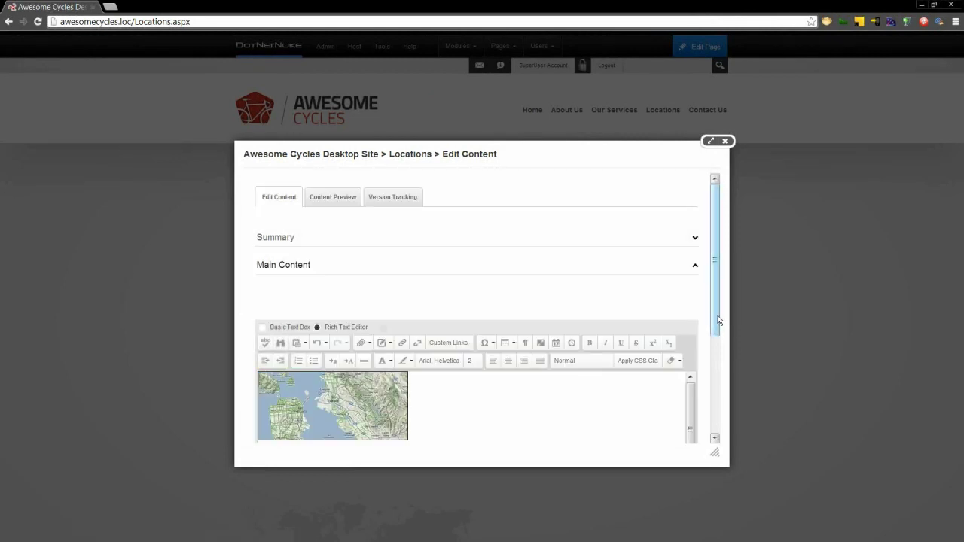
left_click_drag(719, 327, 717, 413)
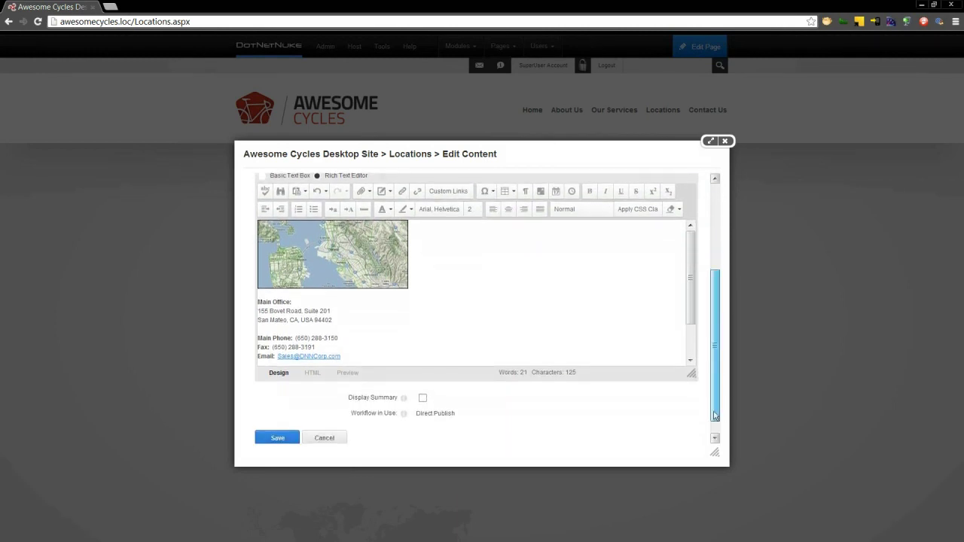
left_click(258, 435)
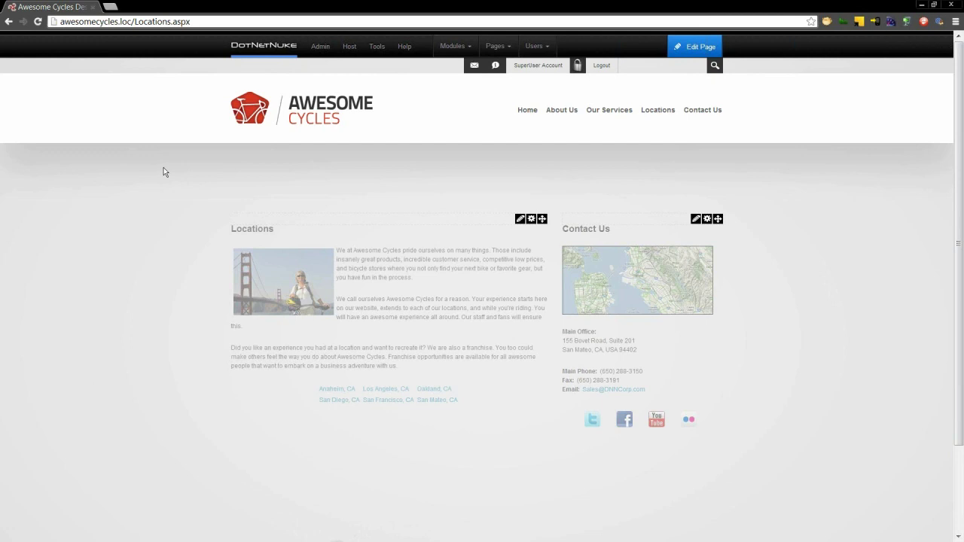
- Expand the Workflow dropdown in the Locations module's HTML Module Settings
mouse_move(531, 219)
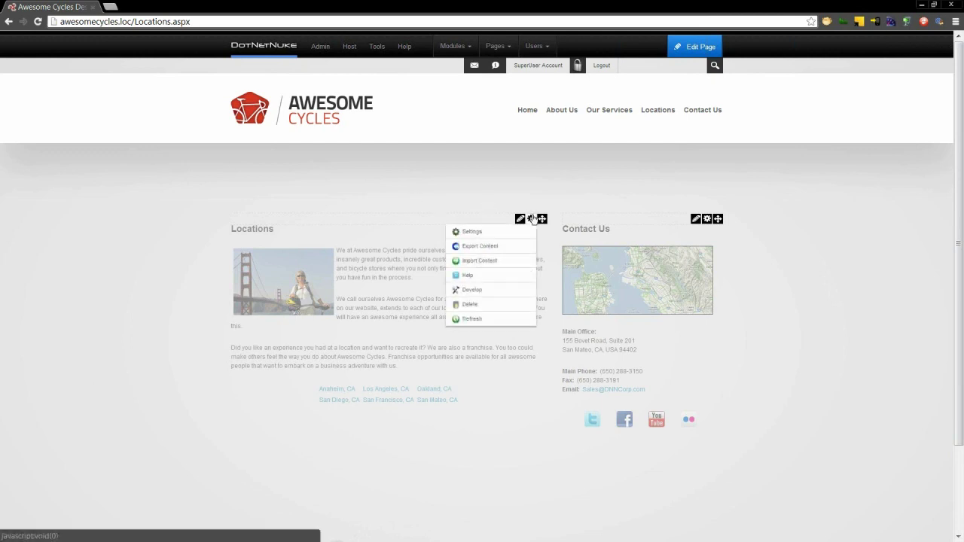
left_click(473, 236)
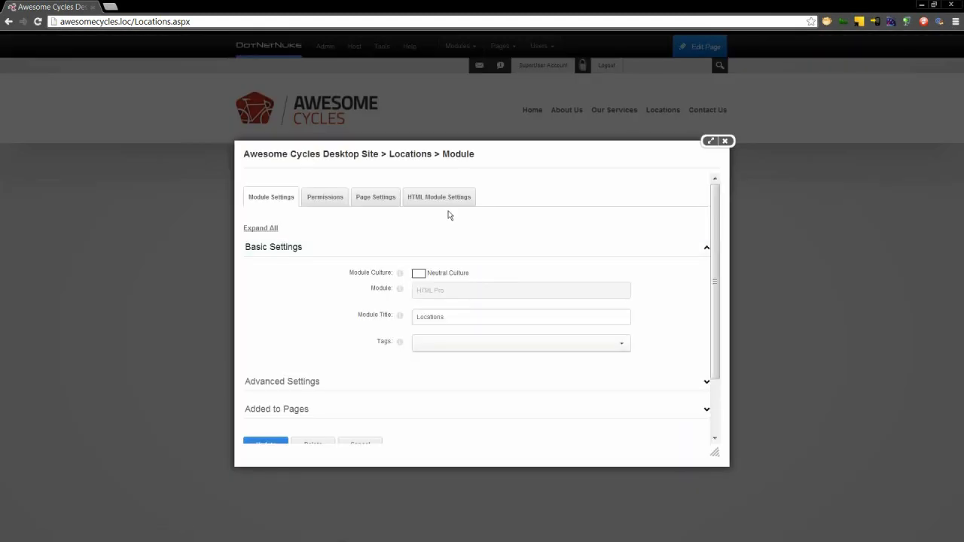
left_click(450, 197)
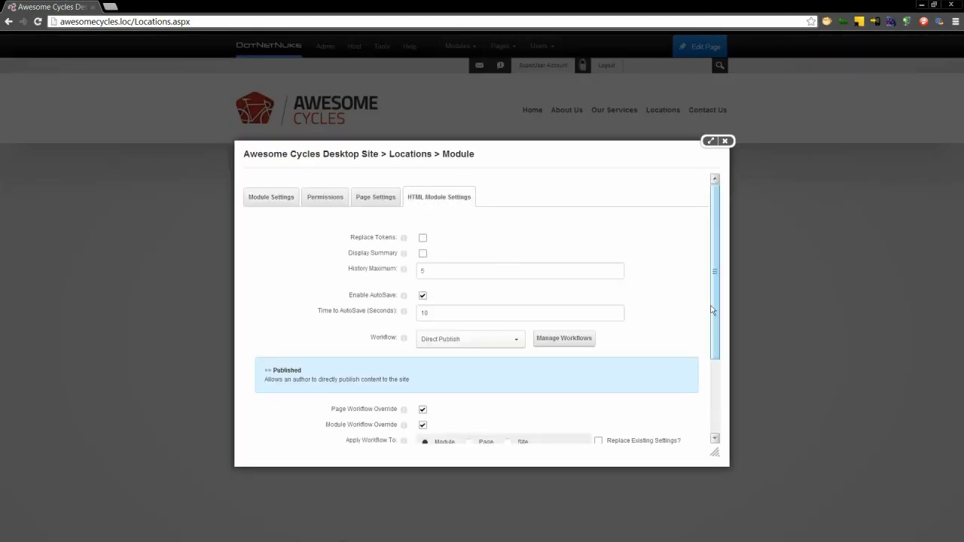
scroll(713, 323, "down", 1)
left_click_drag(711, 319, 711, 344)
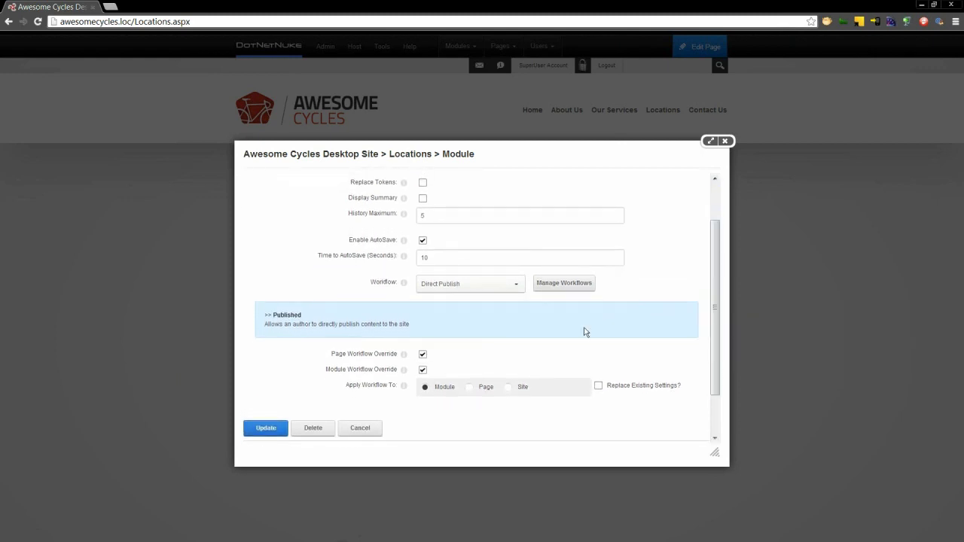
left_click(469, 287)
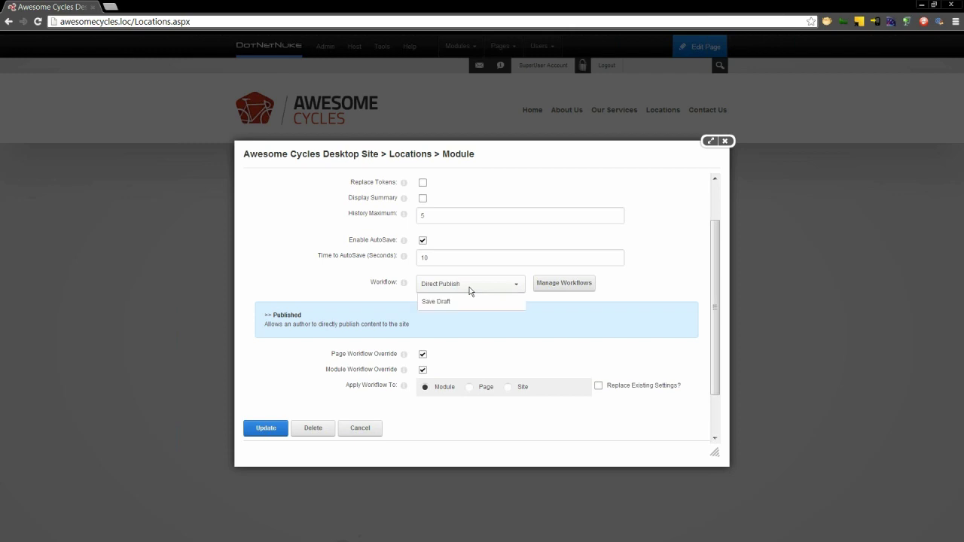
- Add a 'Marketing Approval' workflow described as needing marketing approval before visitors see content
left_click(565, 287)
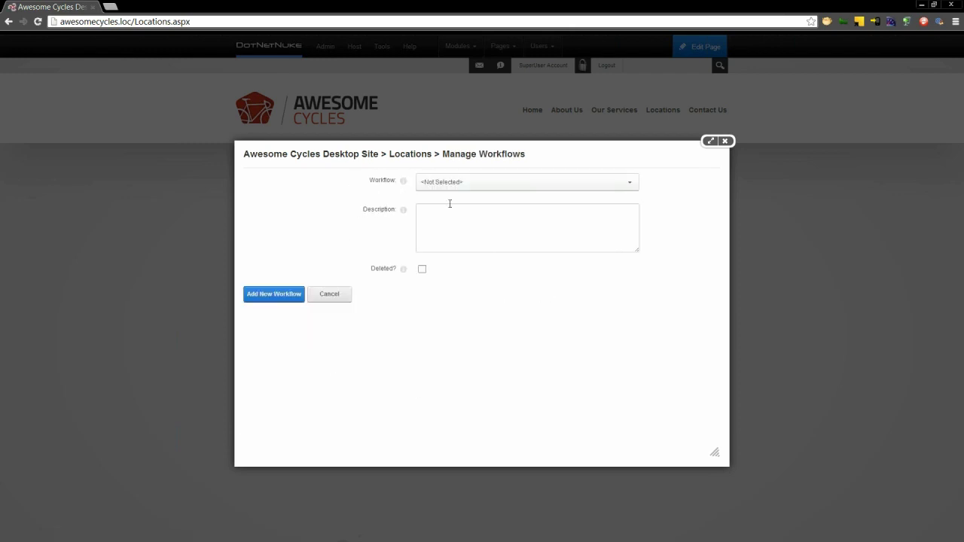
left_click(280, 297)
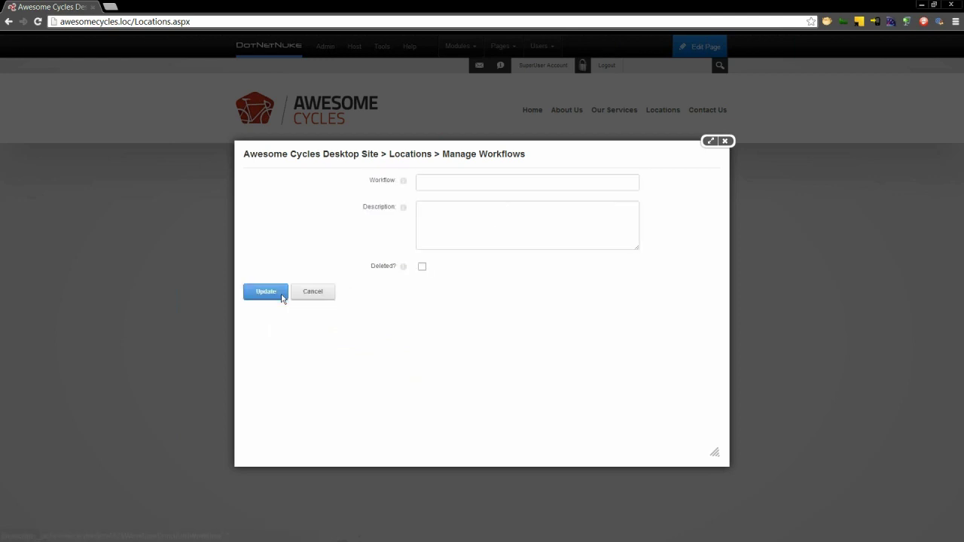
left_click(460, 183)
type("Marketing Approval")
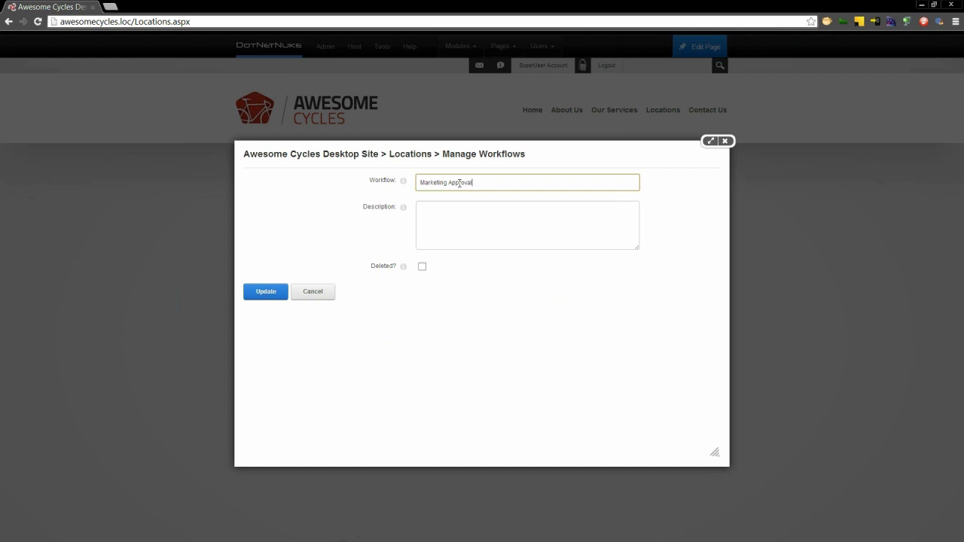
key("Tab")
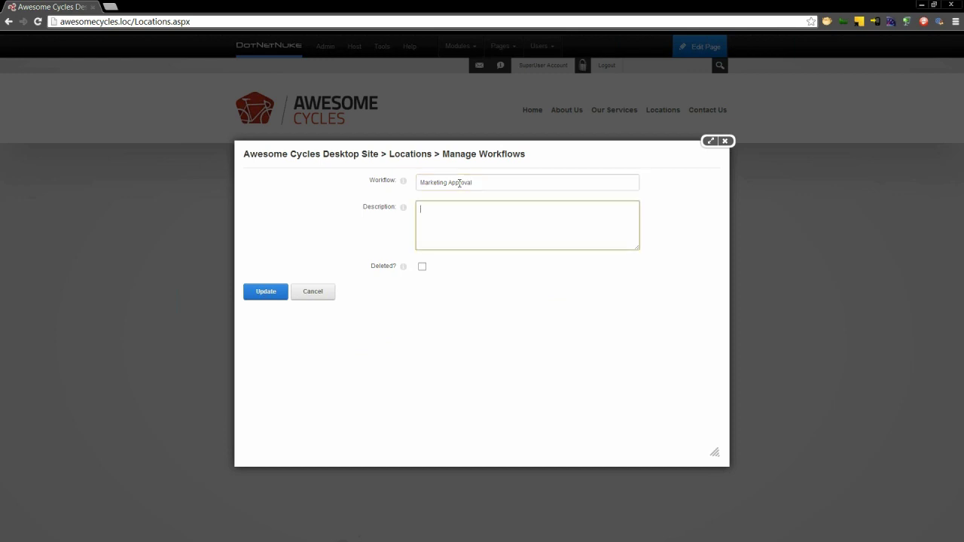
type("Marketing must approve content before visitors can see it.")
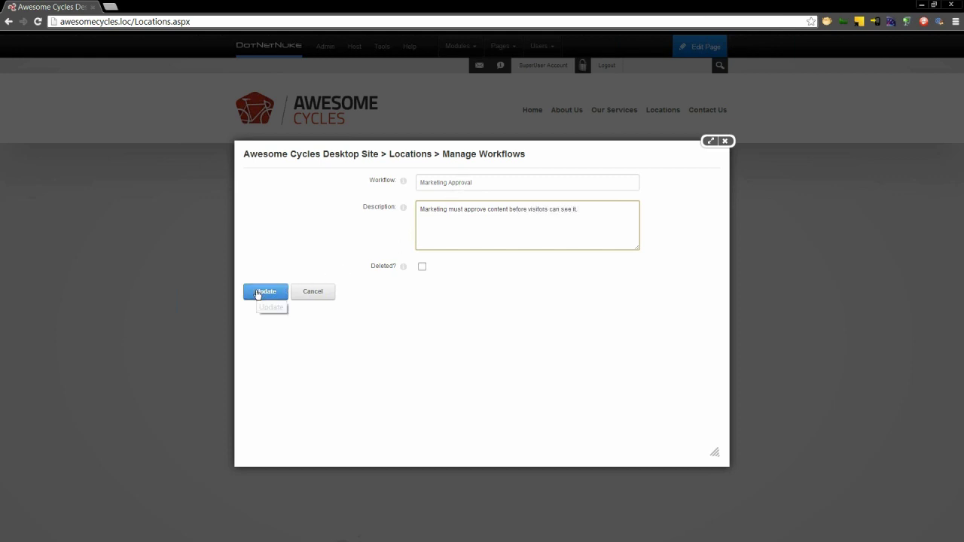
left_click(256, 294)
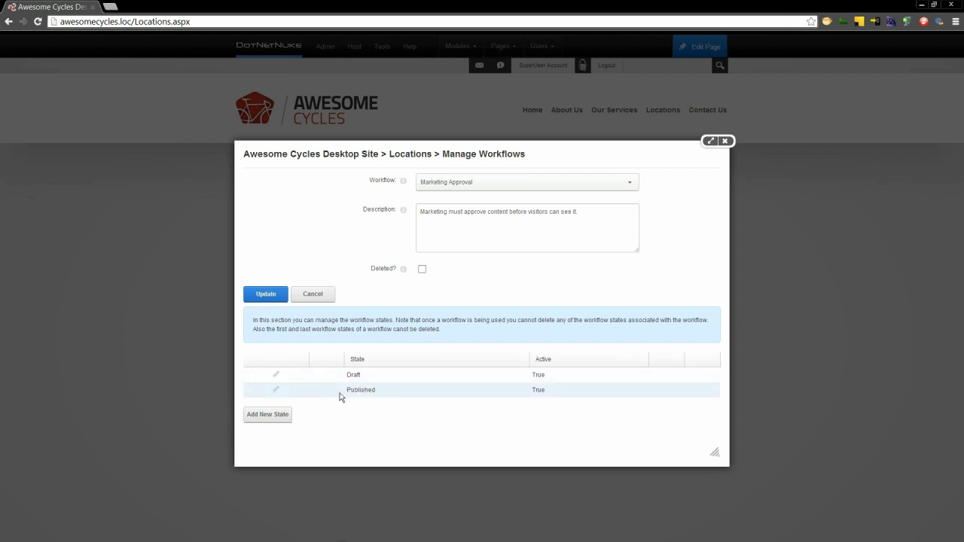
- Add a Marketing Review state reviewed by Marketing Management, with Notify? ticked
left_click(287, 416)
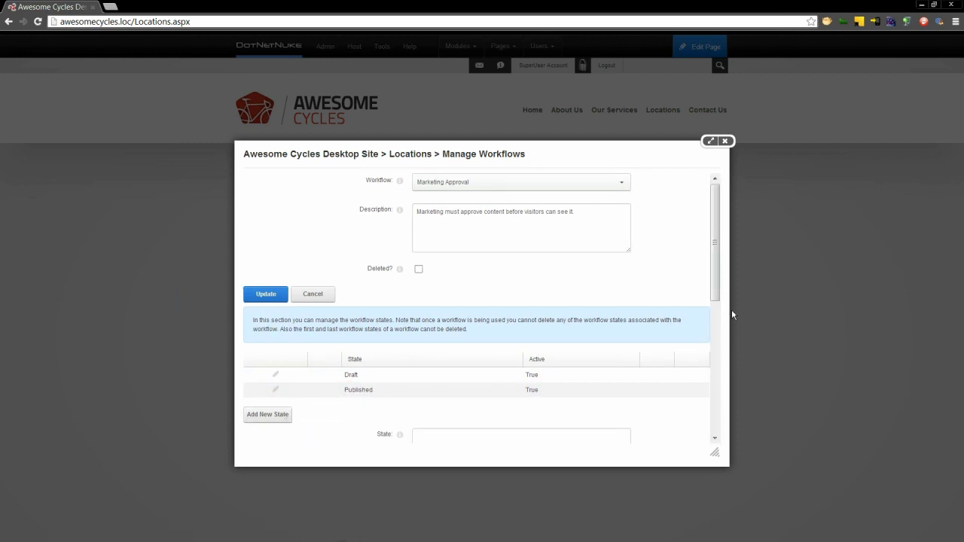
scroll(716, 294, "down", 3)
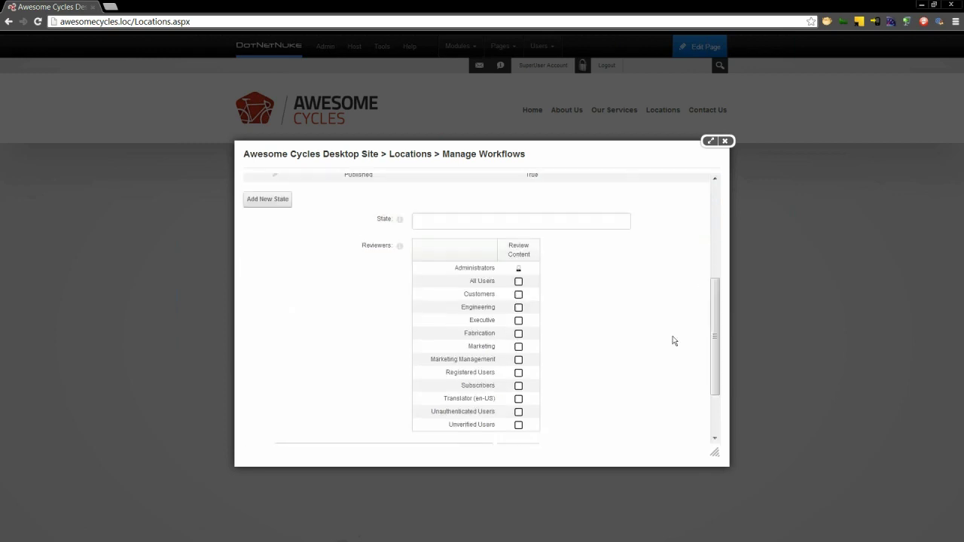
left_click(600, 225)
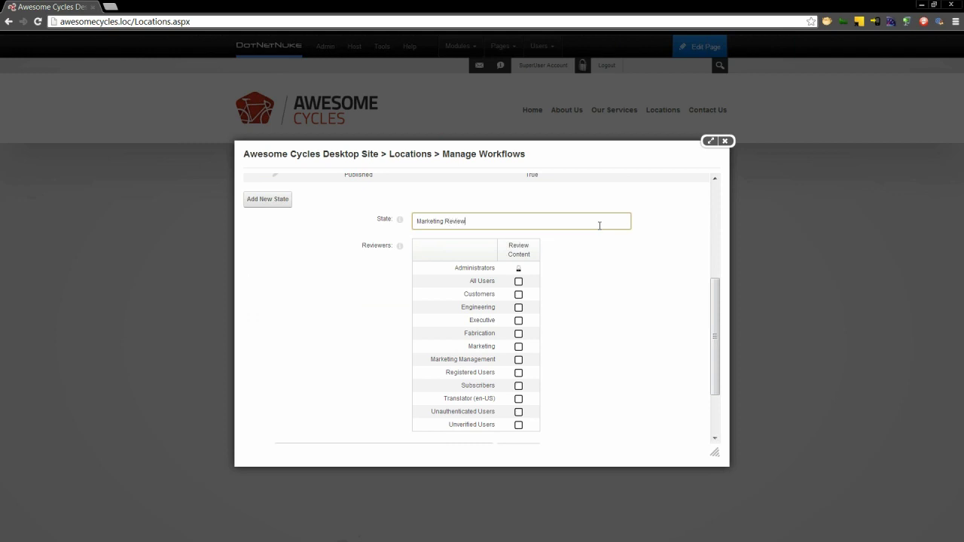
left_click(518, 360)
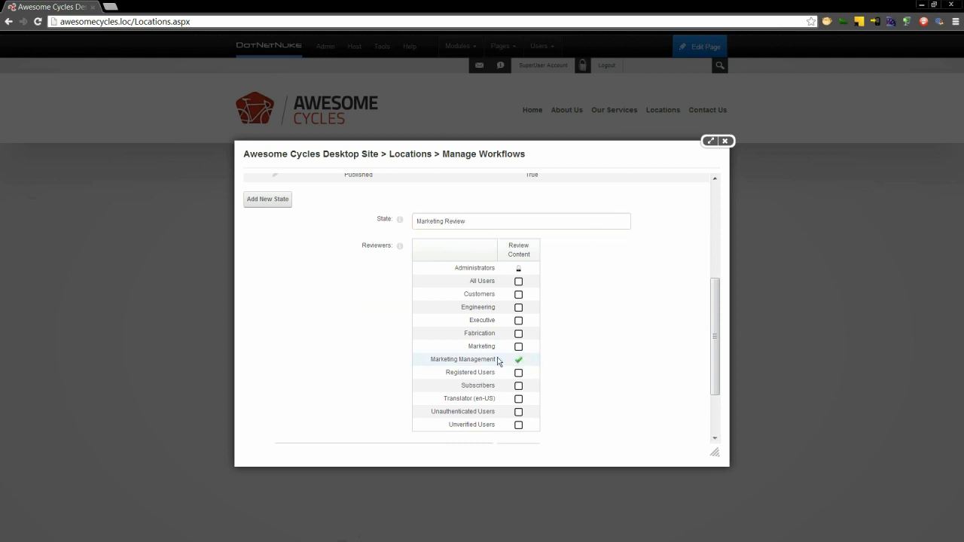
left_click_drag(495, 360, 430, 355)
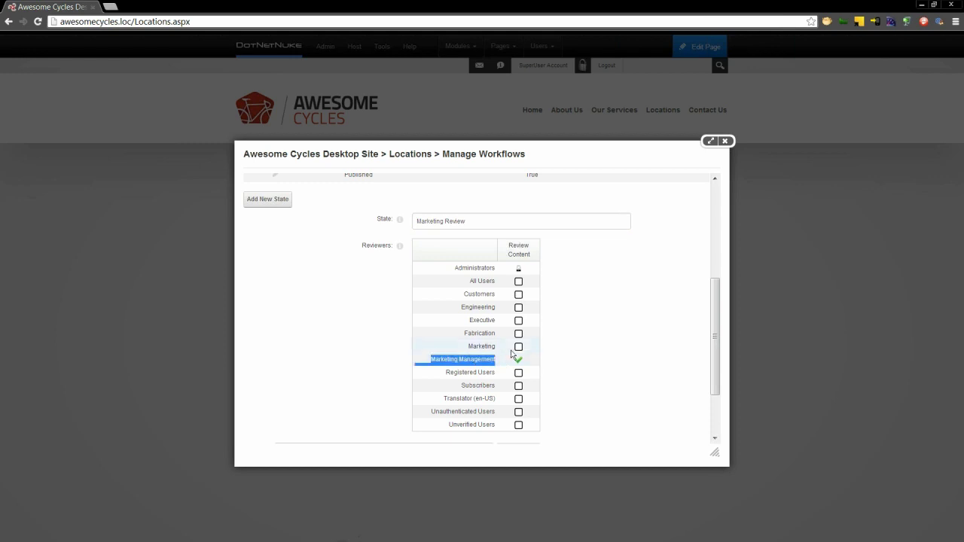
left_click_drag(496, 348, 469, 351)
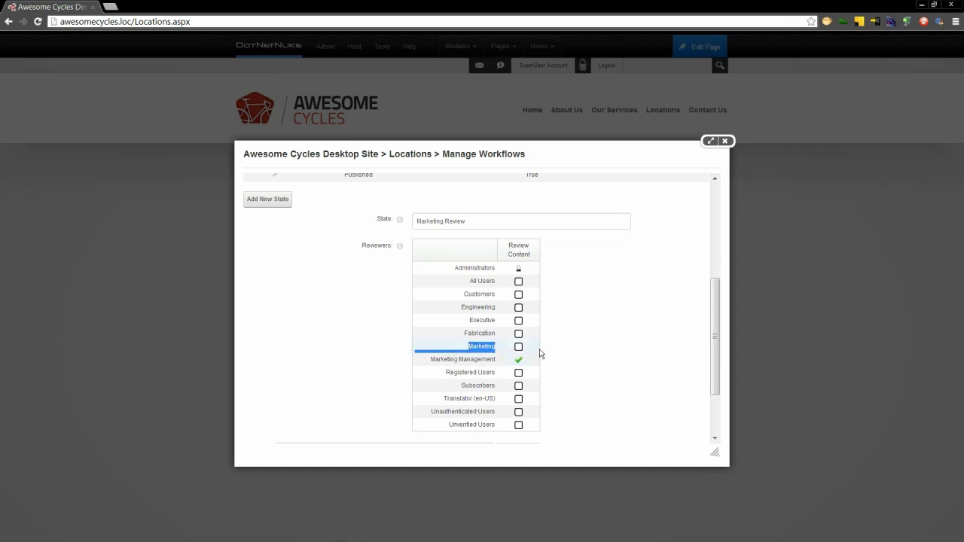
left_click(569, 357)
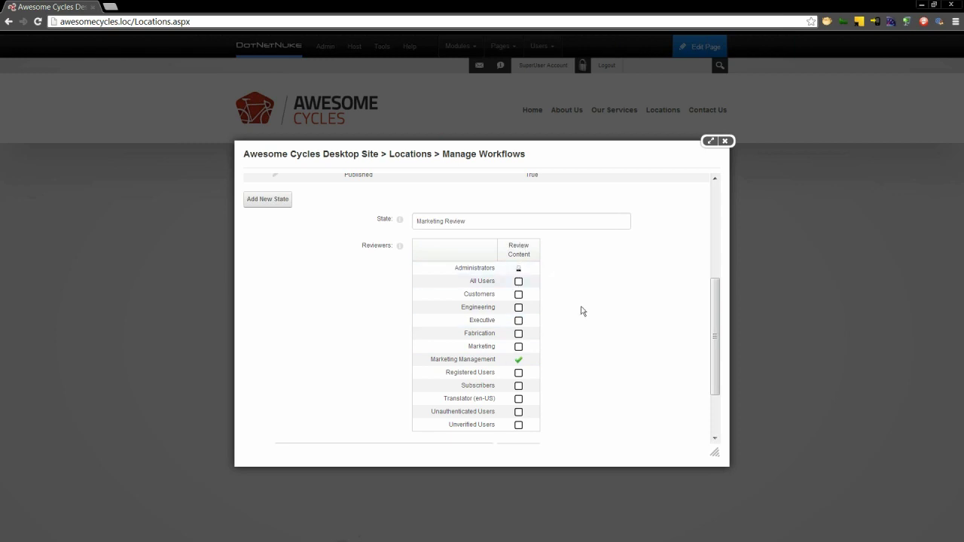
scroll(581, 311, "down", 3)
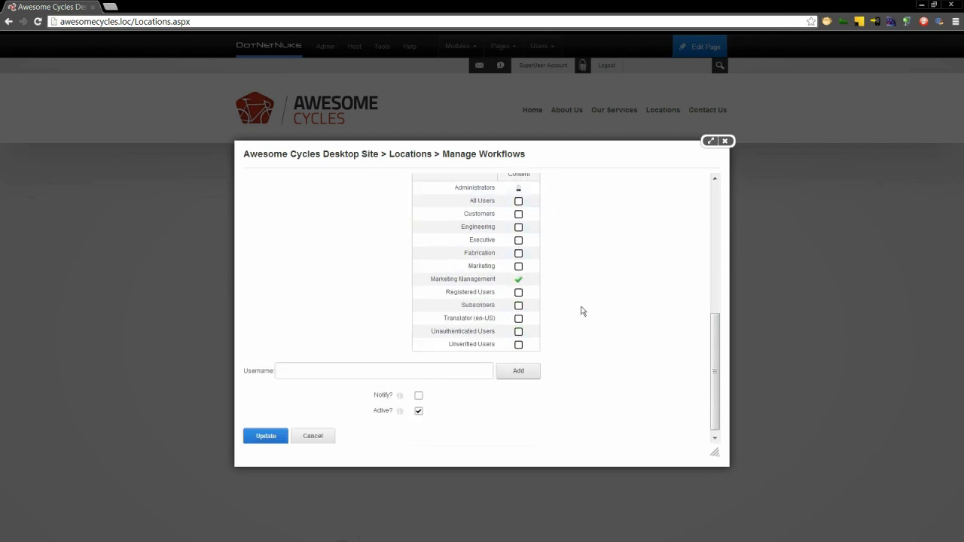
left_click(418, 392)
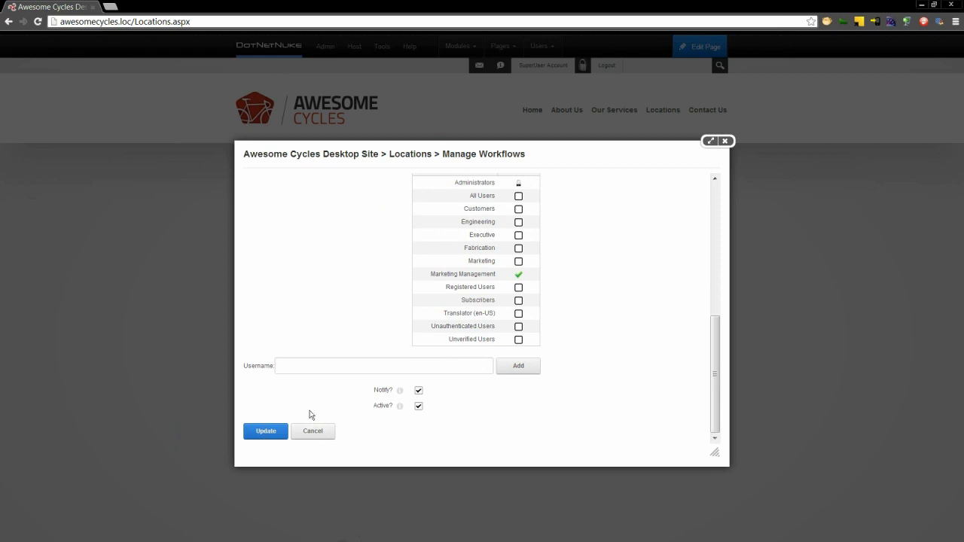
- Save the state, then set the Locations module's Workflow to Marketing Approval and update
left_click(267, 432)
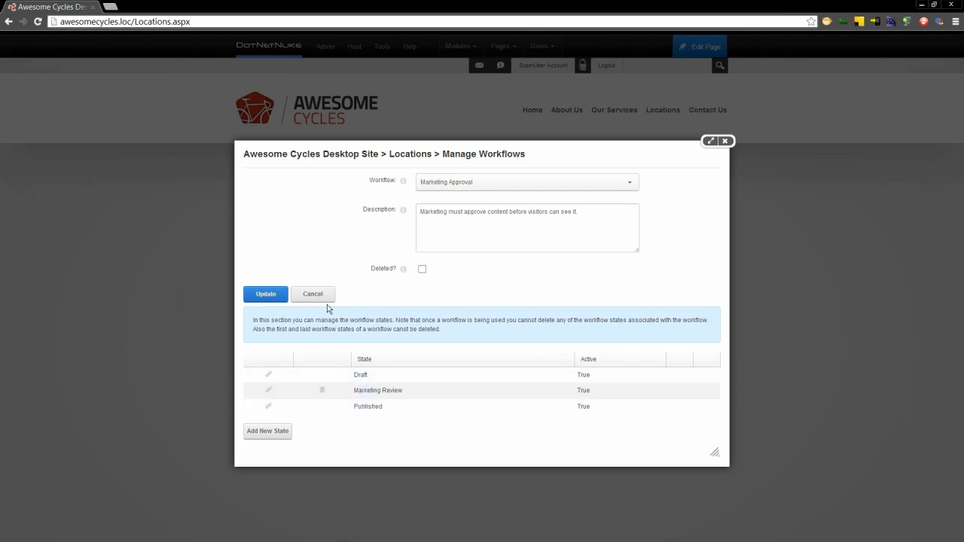
left_click(322, 296)
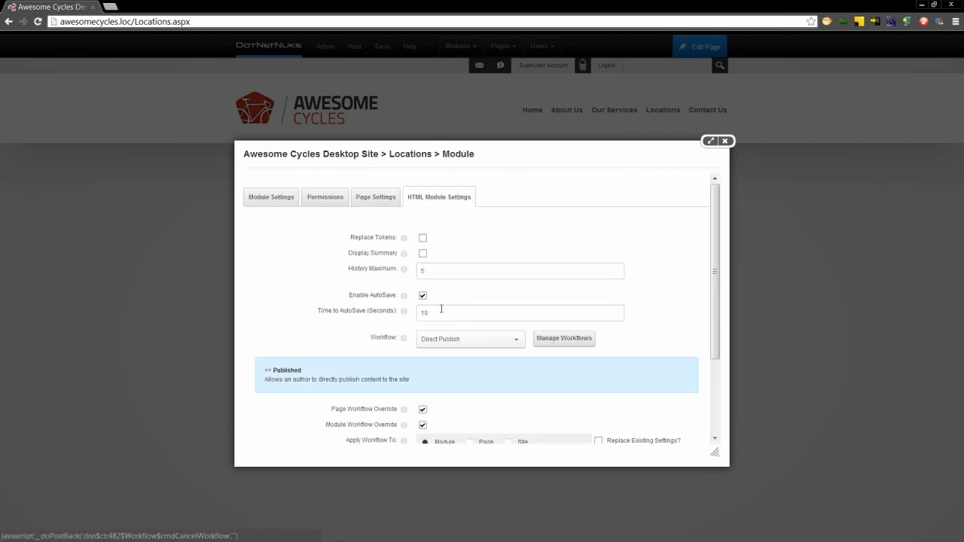
left_click(519, 345)
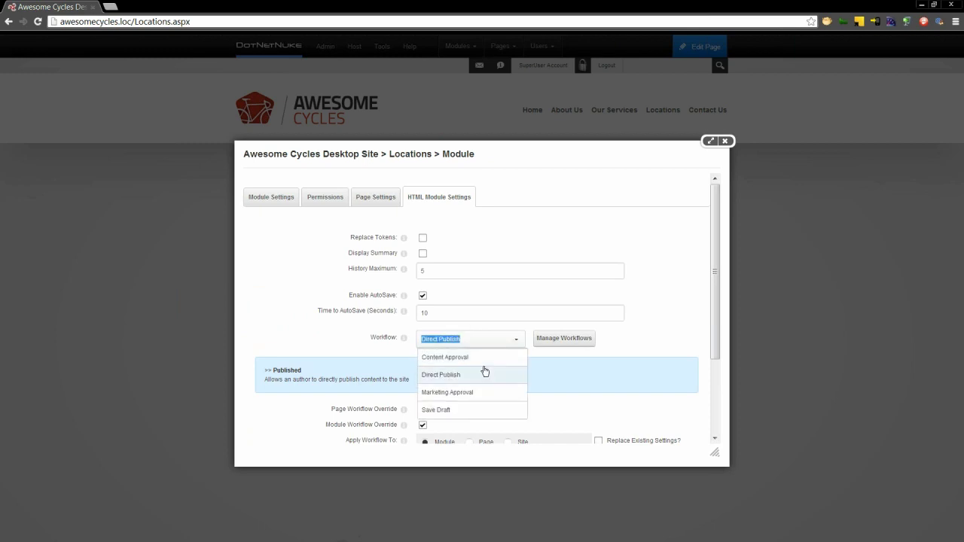
left_click(468, 391)
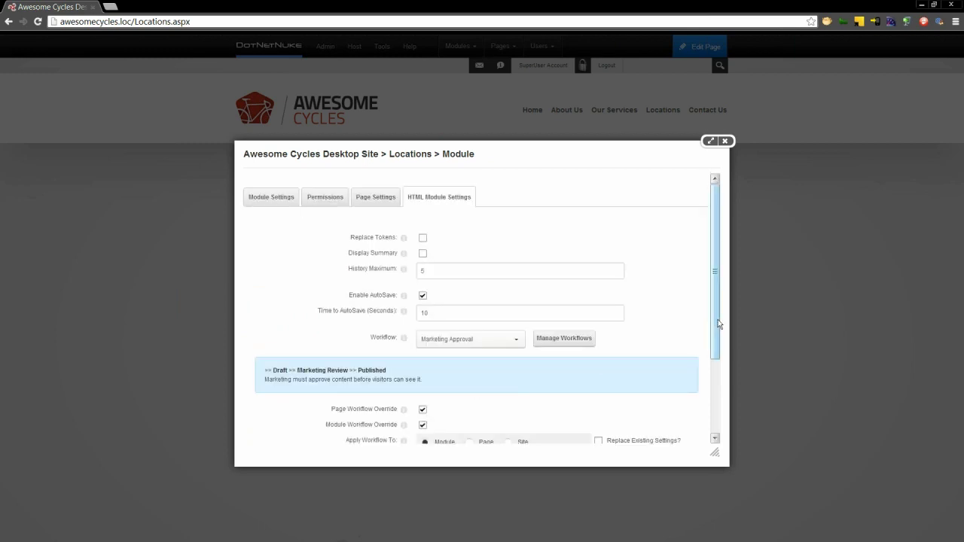
left_click_drag(717, 329, 718, 377)
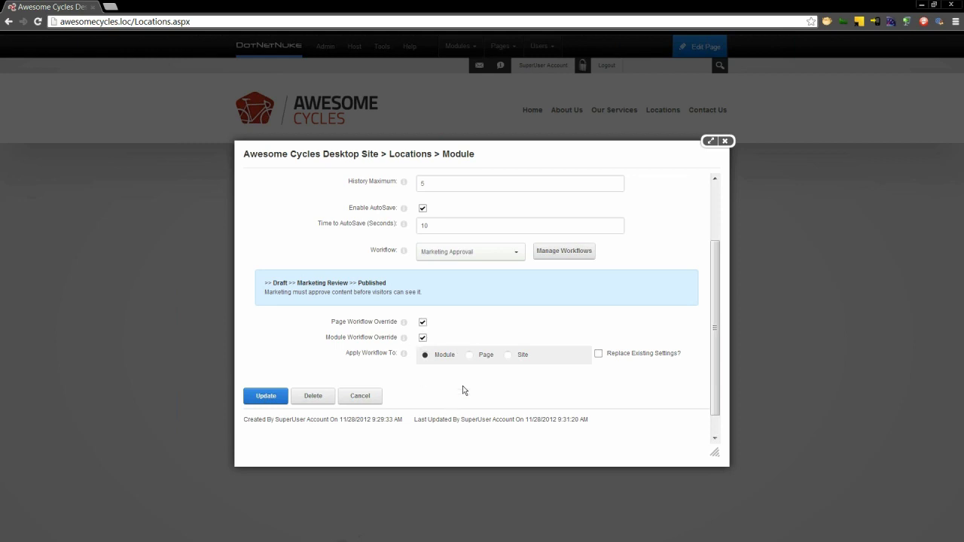
left_click(258, 400)
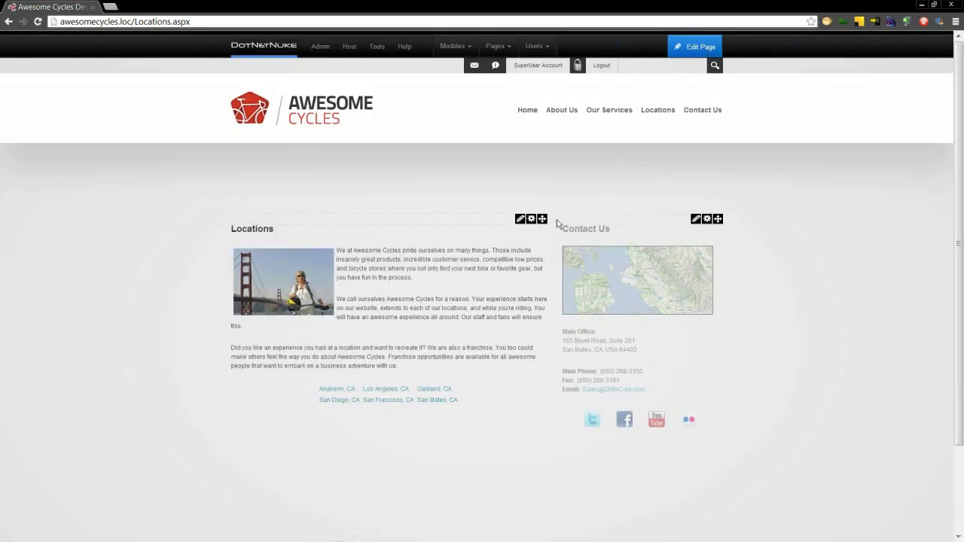
- Sign out, then log back in with the other marketing user's credentials
left_click(602, 67)
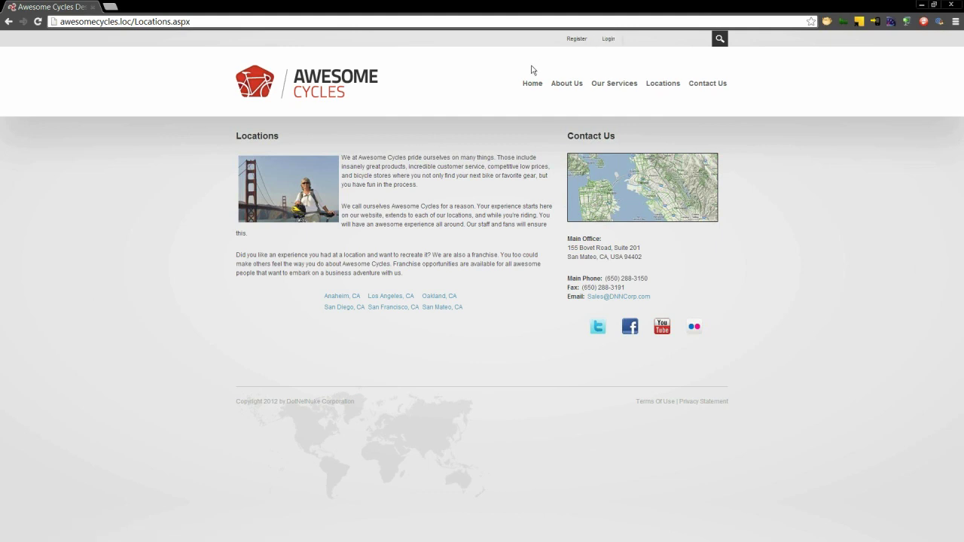
left_click(608, 38)
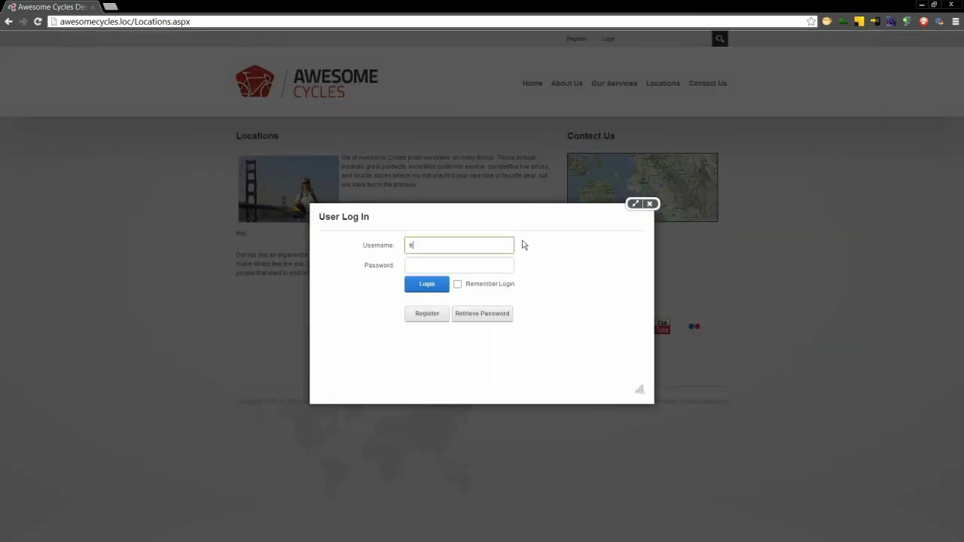
key("Tab")
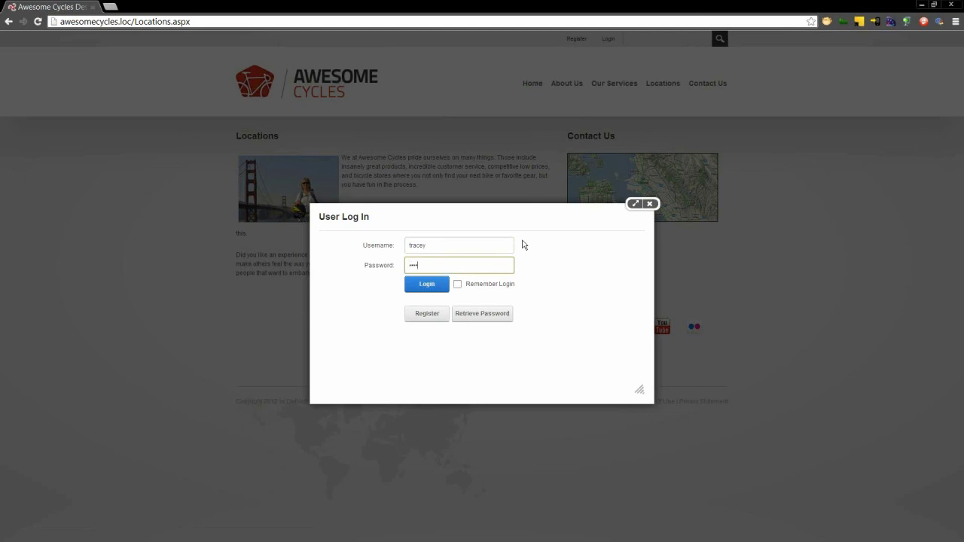
key("Return")
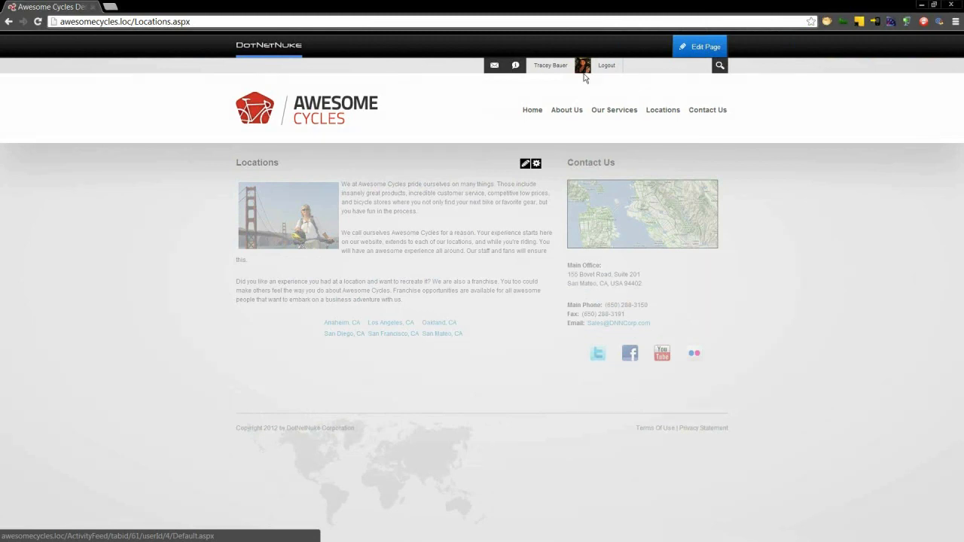
- Browse About Us, Home, Locations and Contact Us, ending on the Locations page
left_click(567, 111)
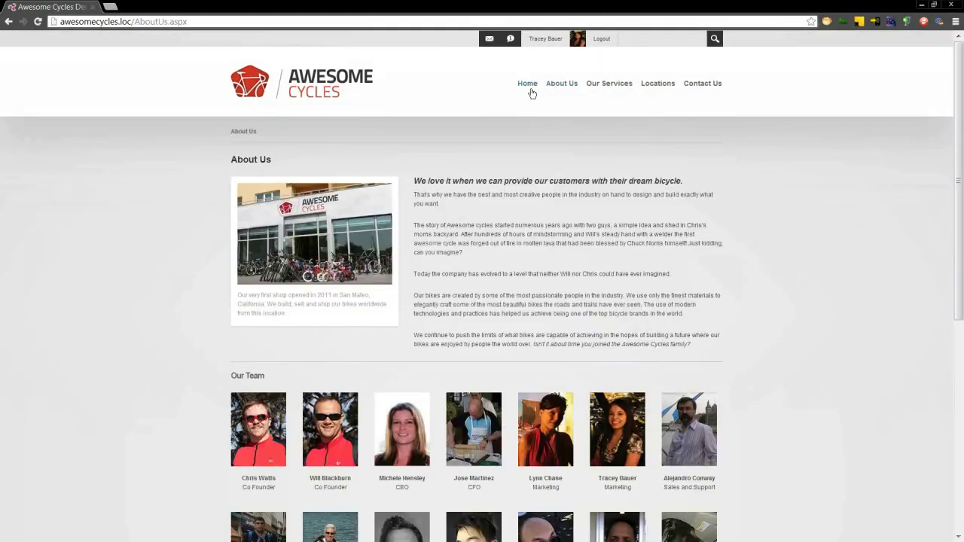
left_click(530, 92)
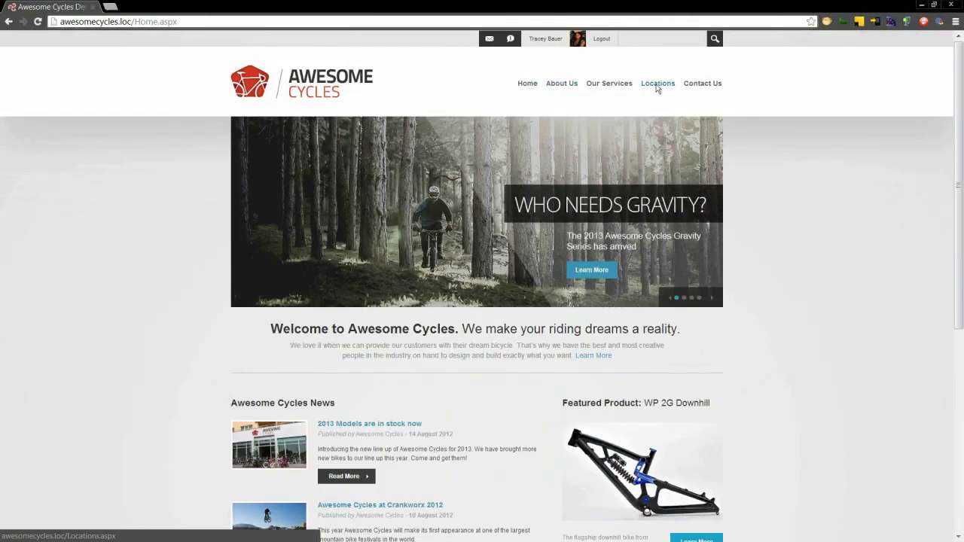
left_click(658, 88)
left_click(701, 112)
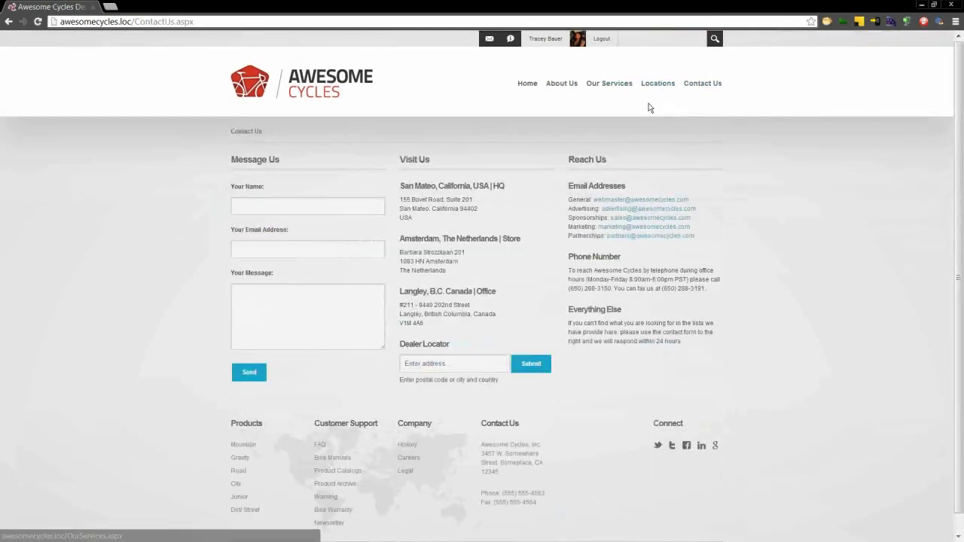
left_click(652, 85)
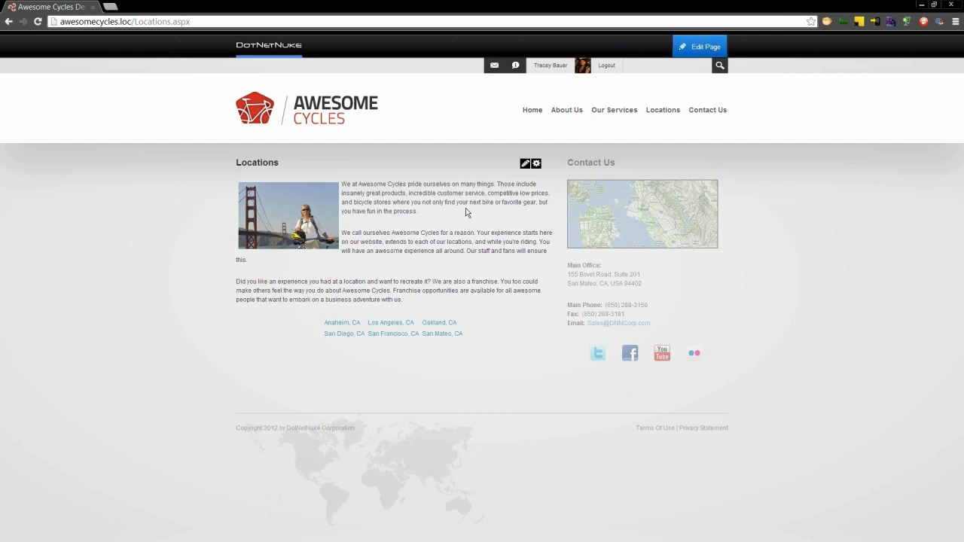
- Open the Locations module's Edit Content editor and bring up the image and media insertion options
mouse_move(525, 166)
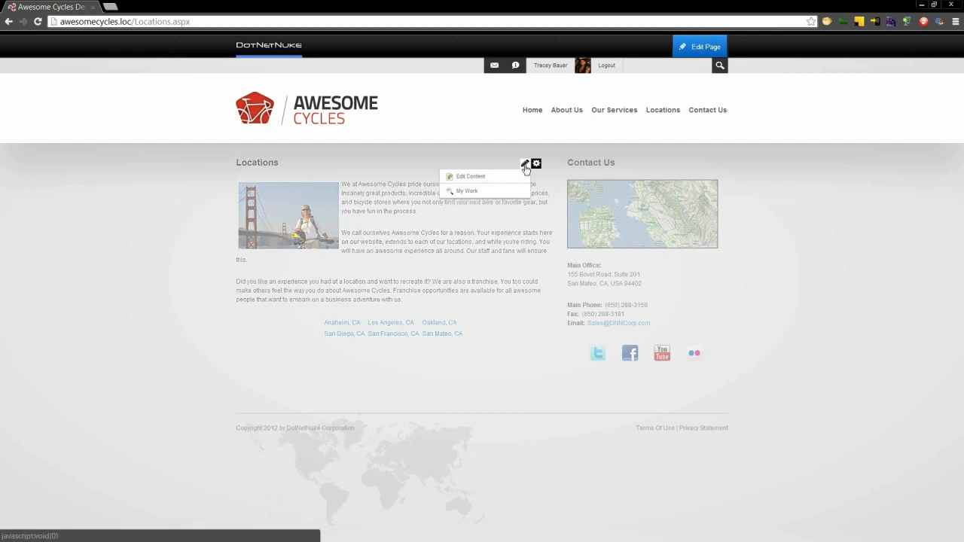
left_click(517, 177)
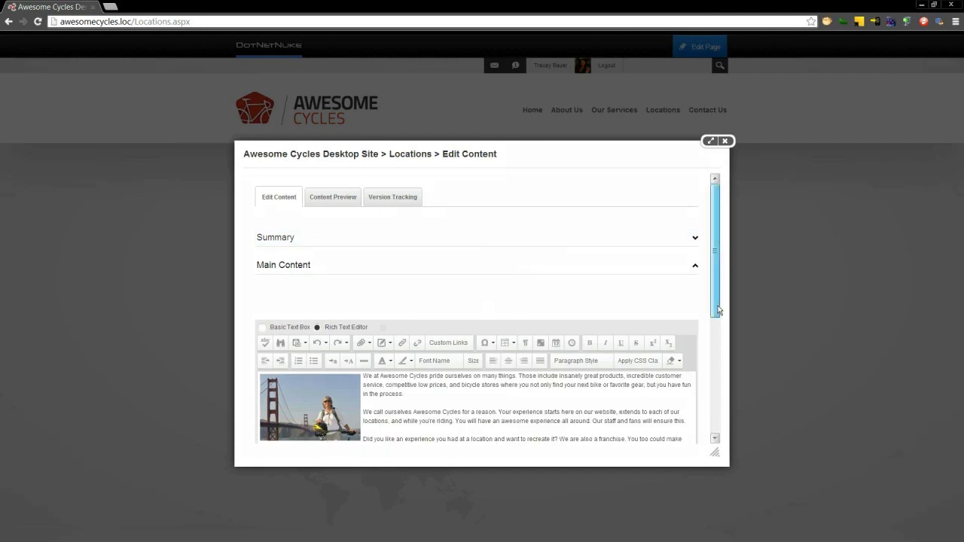
left_click_drag(717, 305, 707, 386)
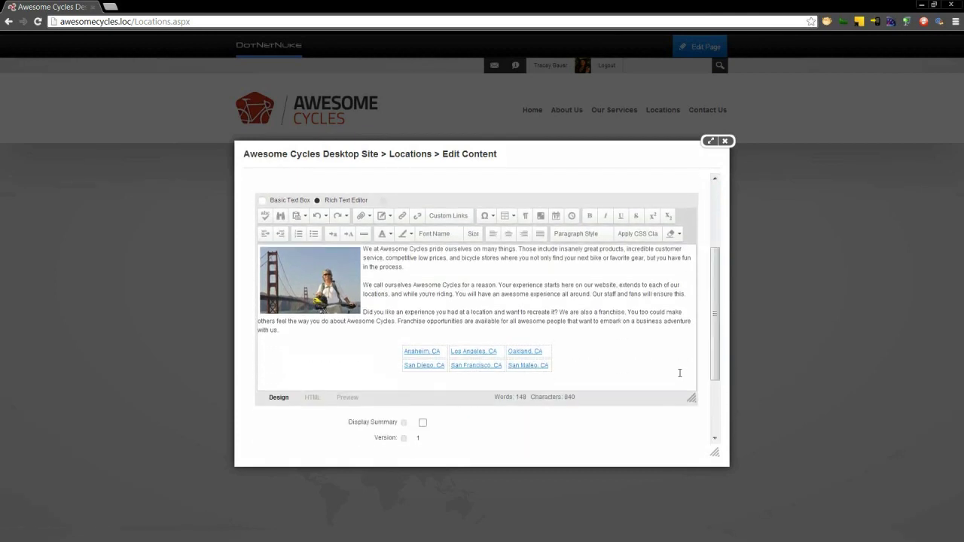
left_click(679, 373)
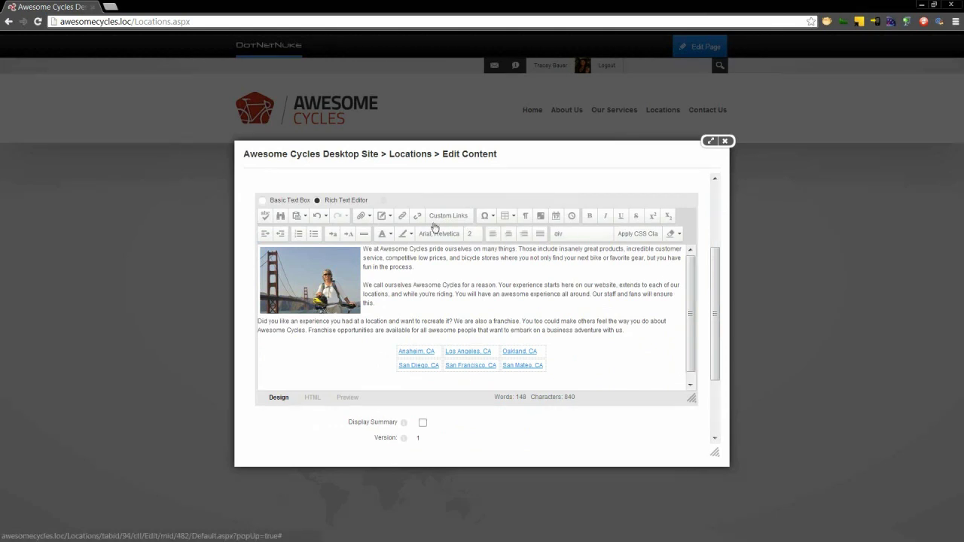
left_click(389, 217)
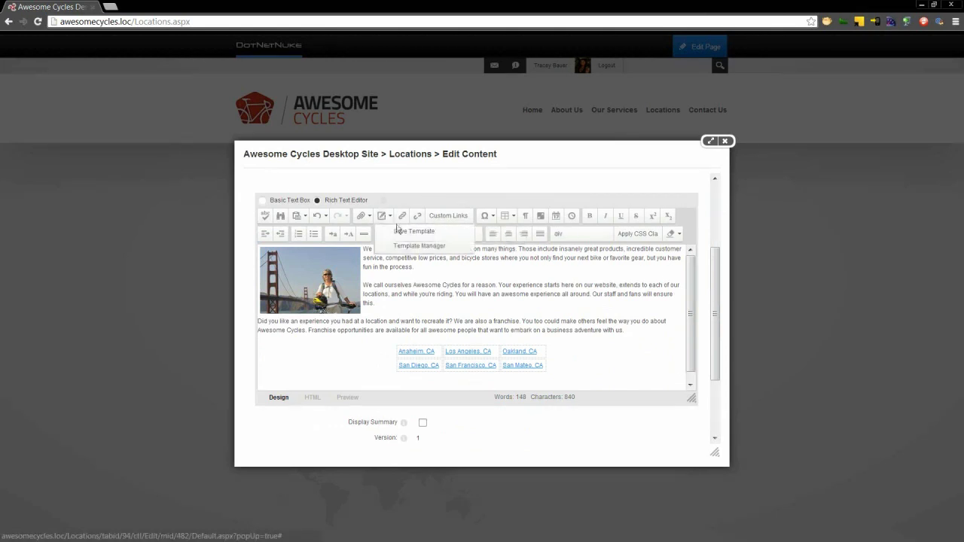
left_click(368, 216)
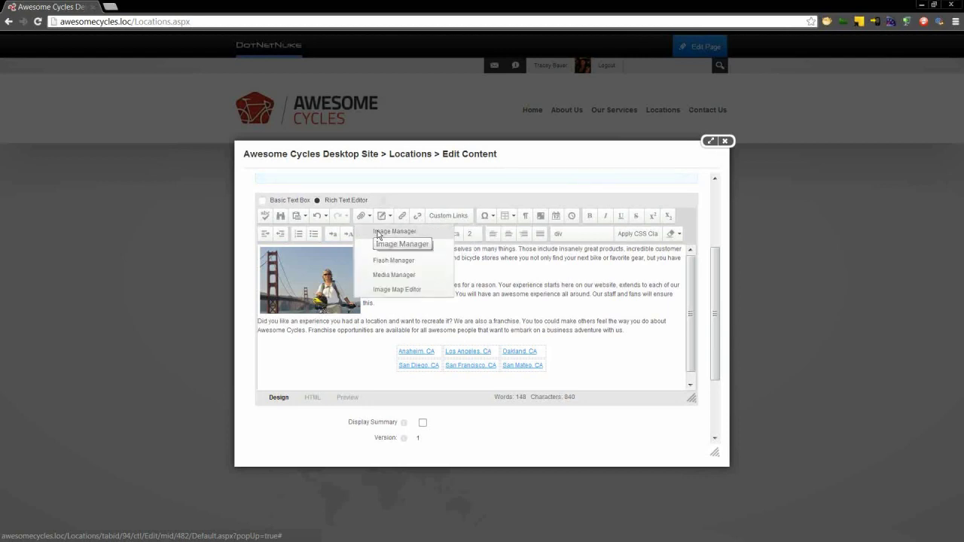
- Upload bicycle-banner.jpg into the site's Images folder through the image browser
left_click(378, 236)
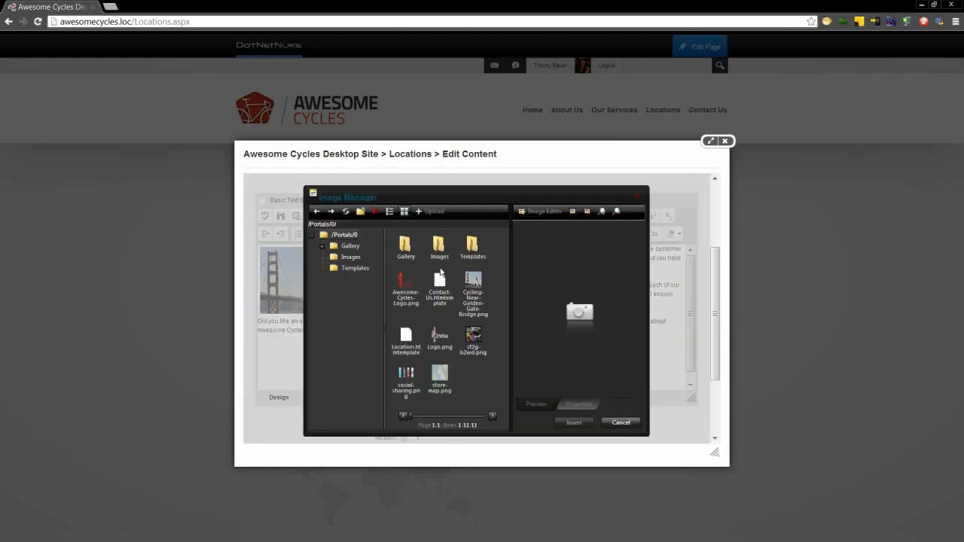
left_click(351, 257)
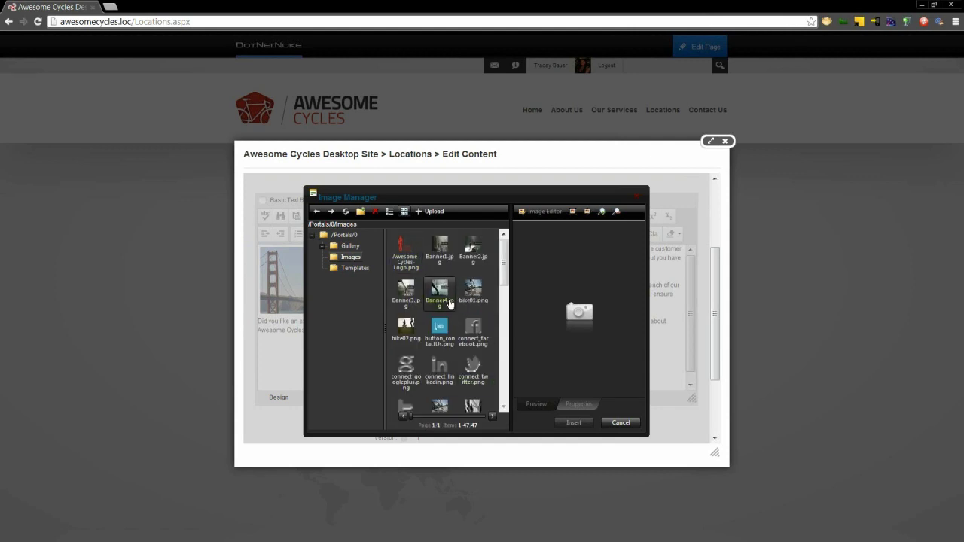
left_click(440, 217)
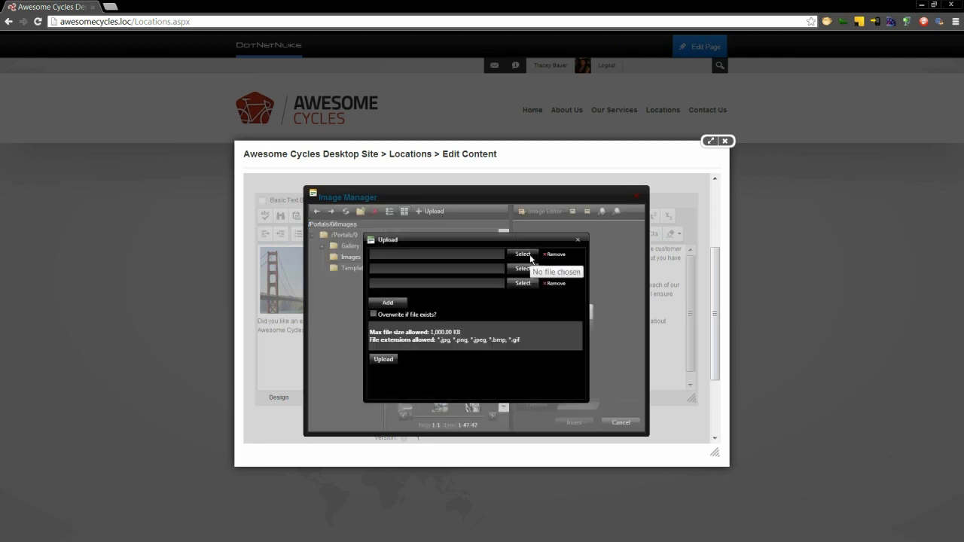
left_click(530, 258)
left_click(451, 118)
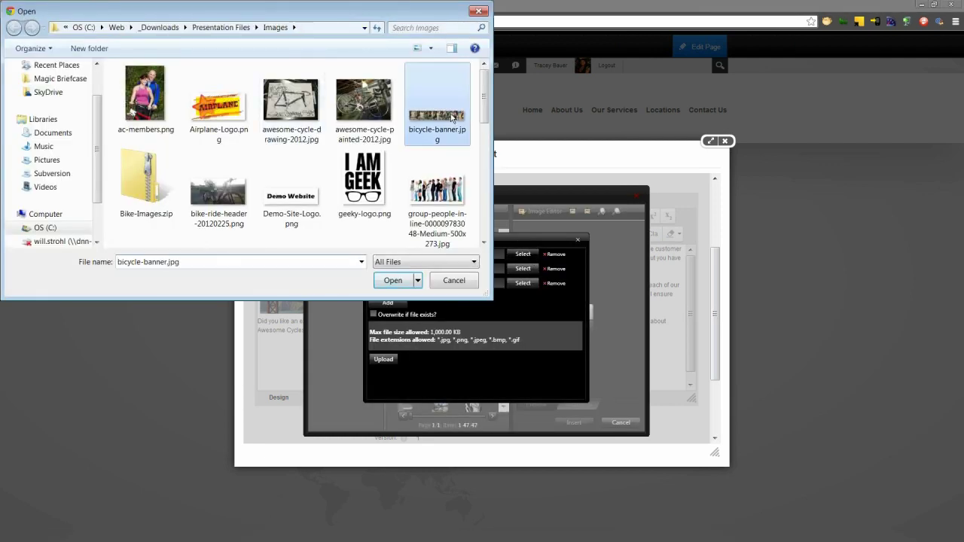
double_click(452, 118)
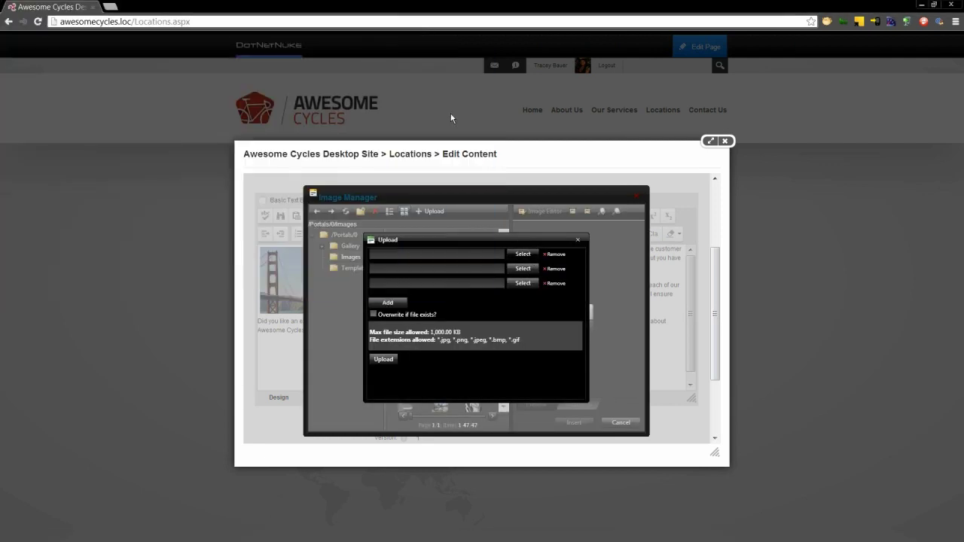
left_click(384, 364)
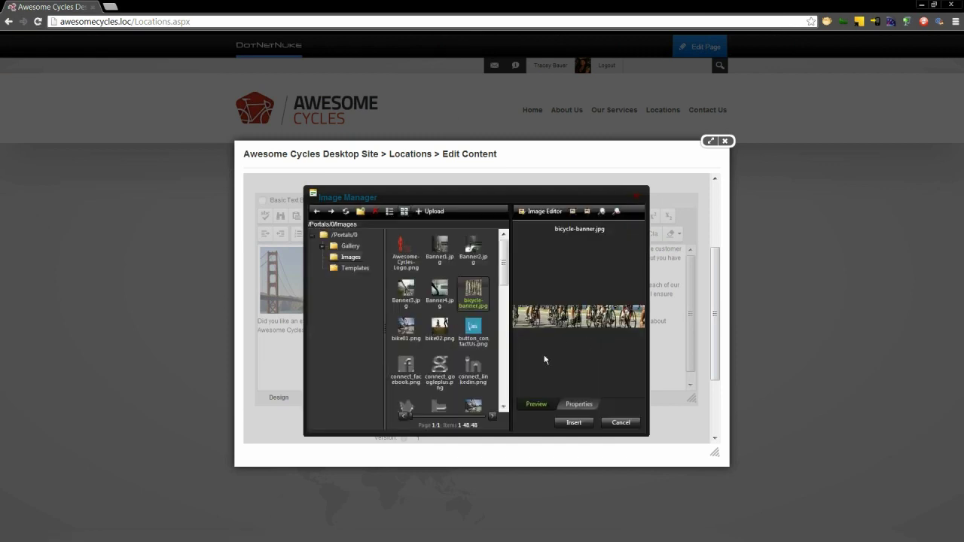
- Give the banner image the alt text 'Cycling Banner' and insert it into the content
left_click(578, 405)
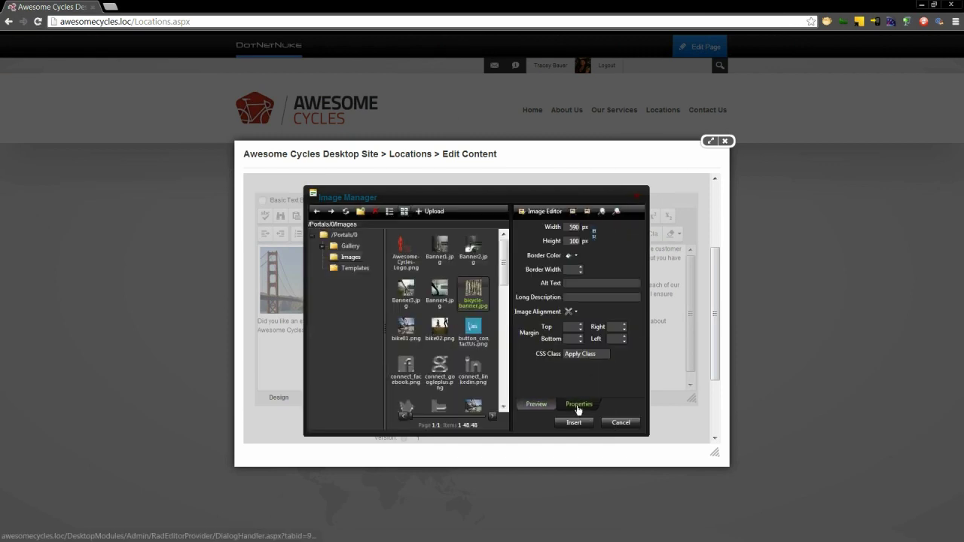
left_click(604, 284)
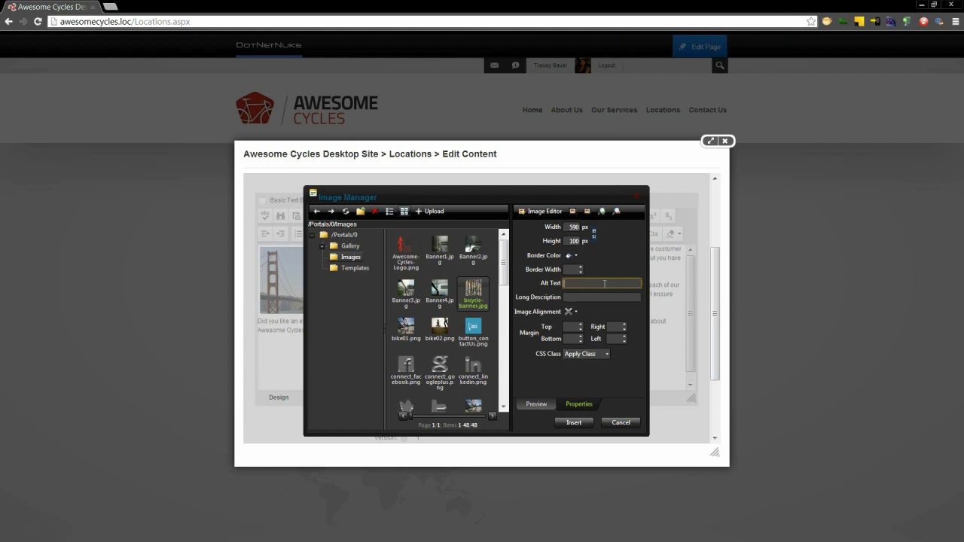
type("Cycling Banner")
left_click(574, 423)
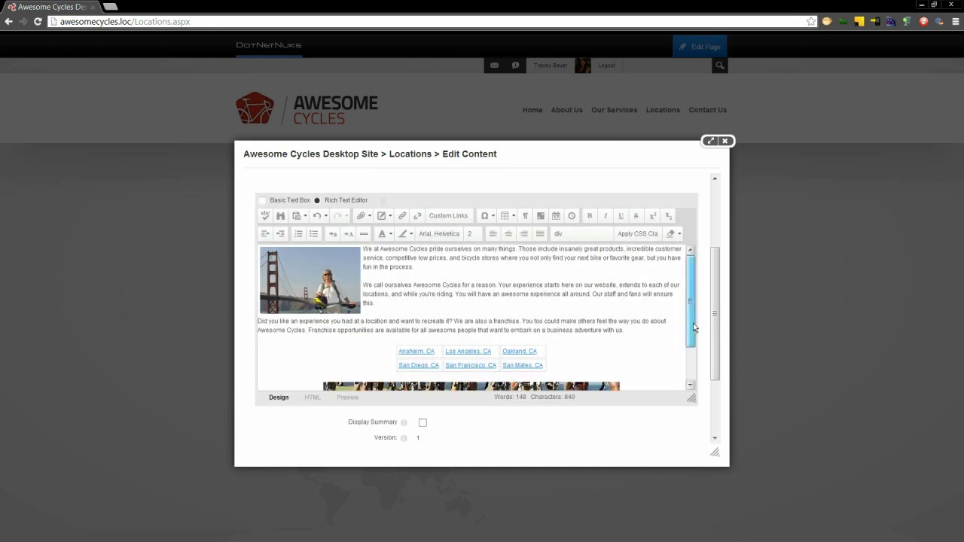
- Tick Publish Changes at the bottom of Edit Content and save the Locations content
scroll(692, 324, "down", 2)
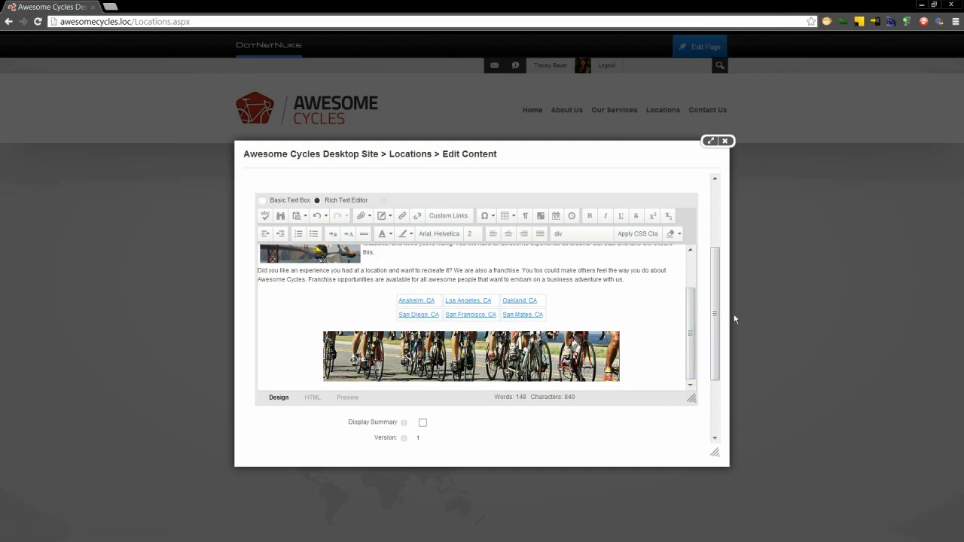
left_click_drag(718, 333, 718, 391)
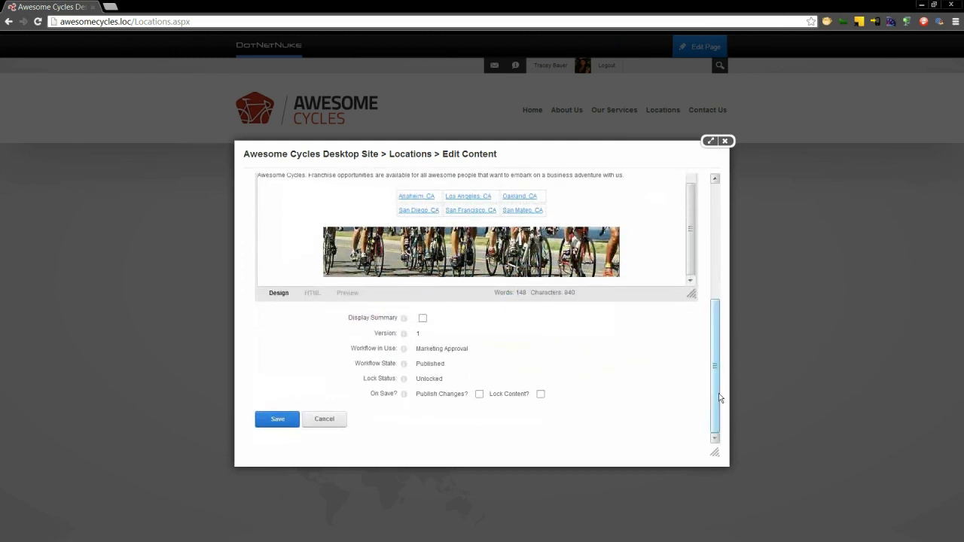
double_click(437, 378)
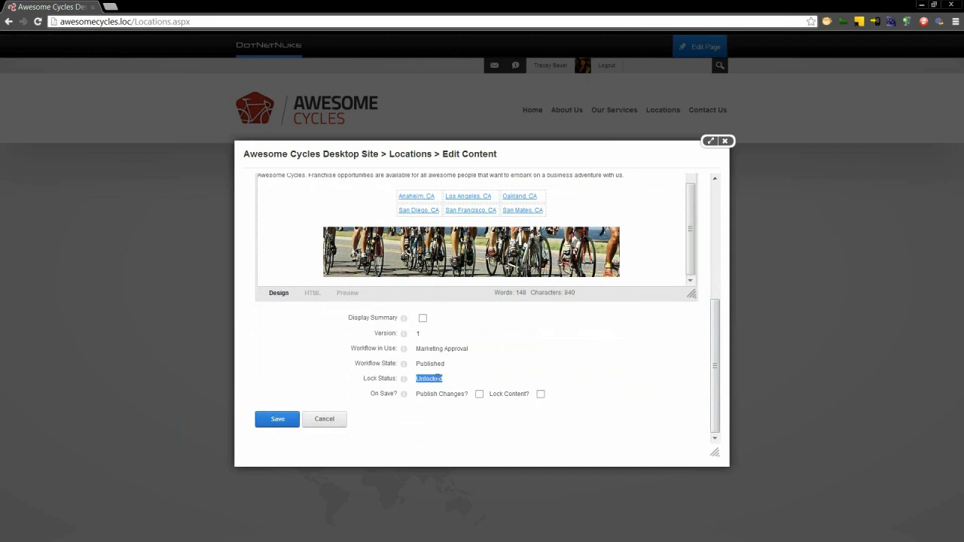
left_click(504, 425)
left_click(479, 395)
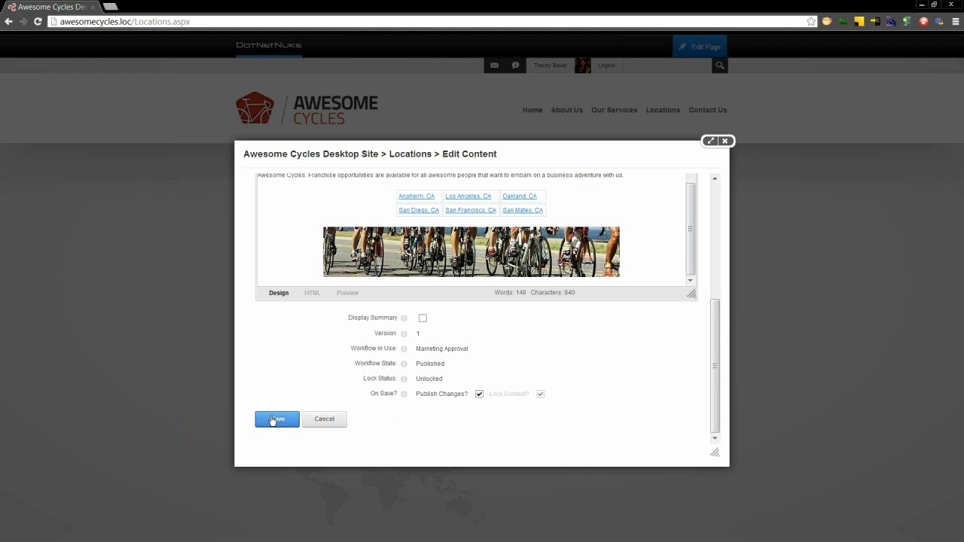
triple_click(462, 351)
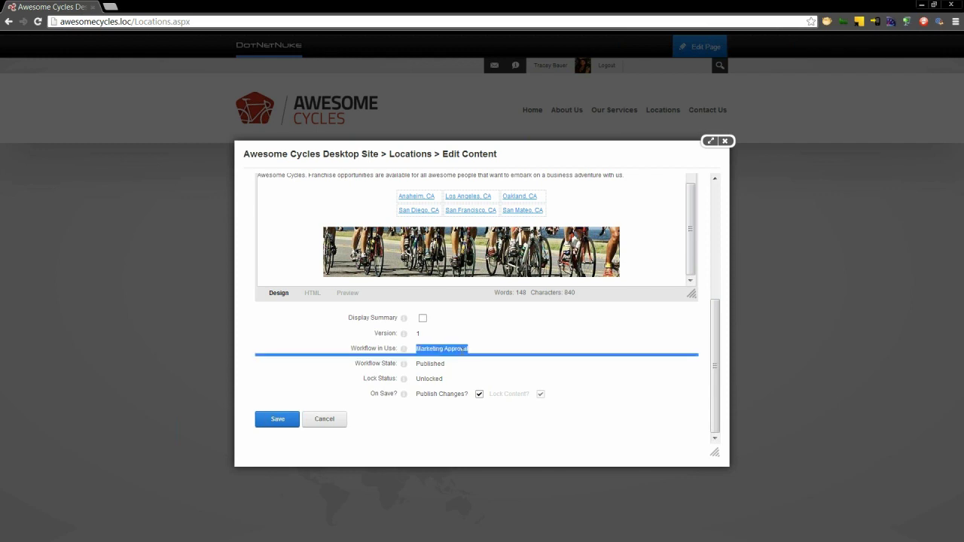
left_click(329, 429)
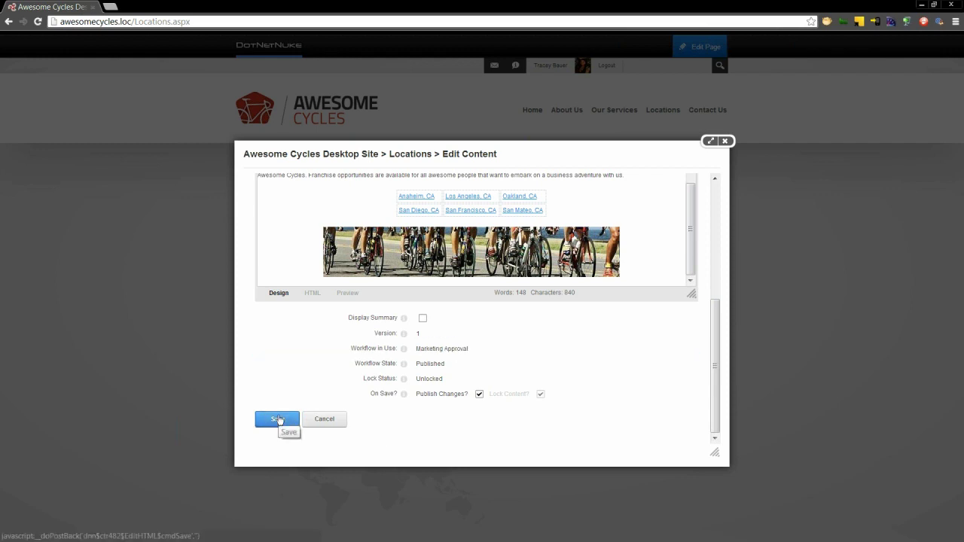
left_click(278, 420)
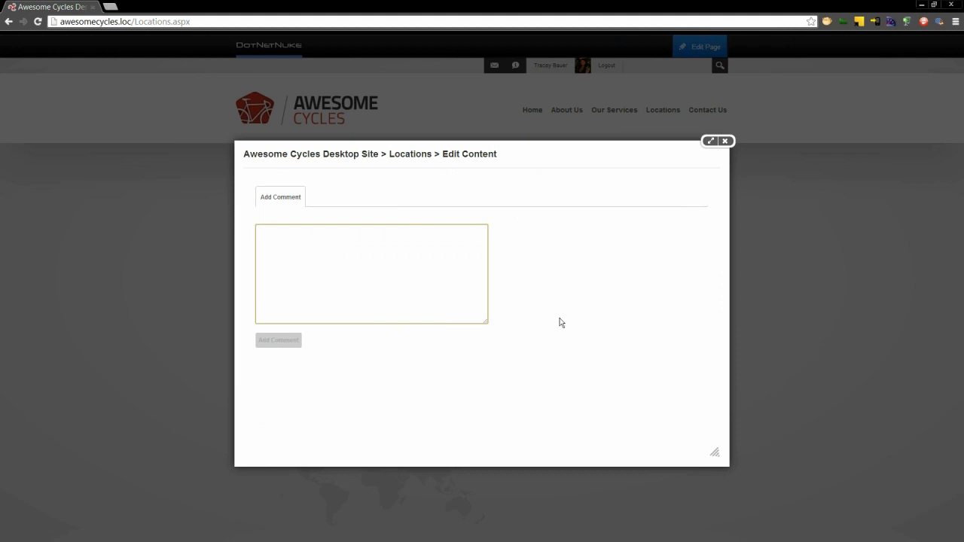
- Submit the workflow comment 'Added the image as requested'
type("Ad")
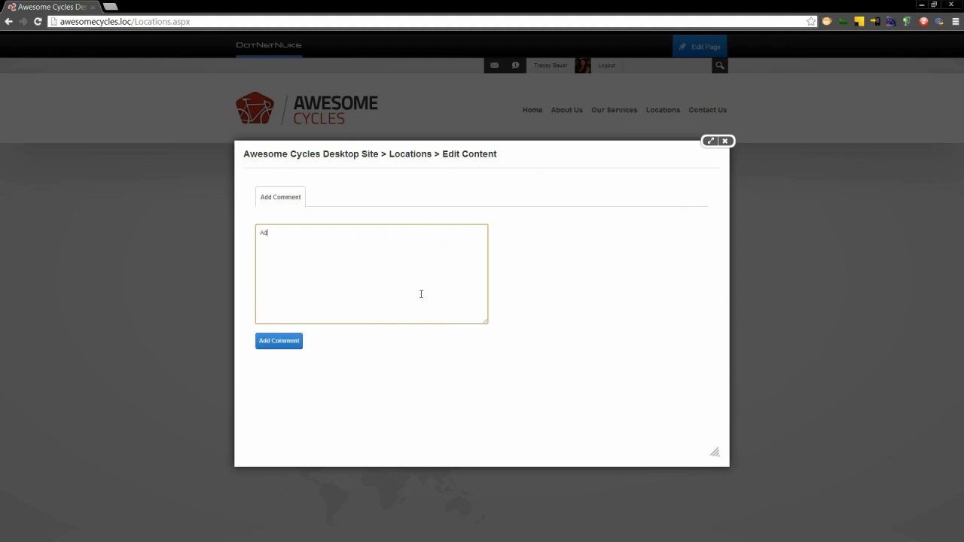
type("ded the image as requested")
left_click(271, 340)
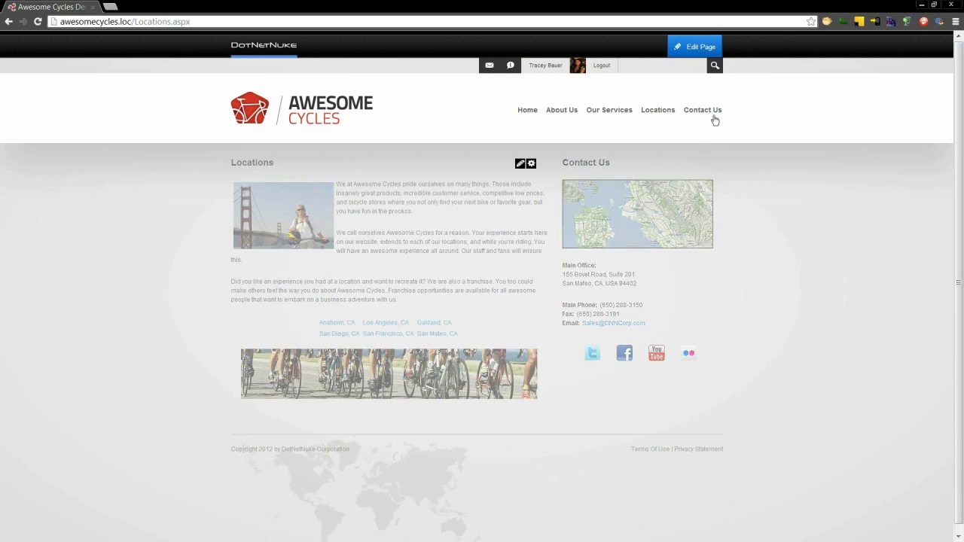
- Close edit mode, re-enter edit mode from the Edit Page menu, then log out
mouse_move(712, 67)
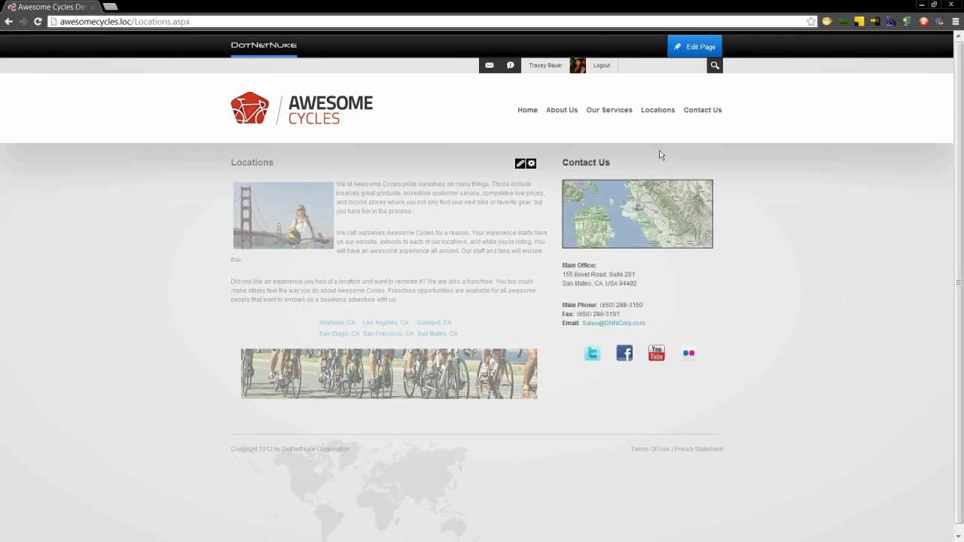
mouse_move(688, 50)
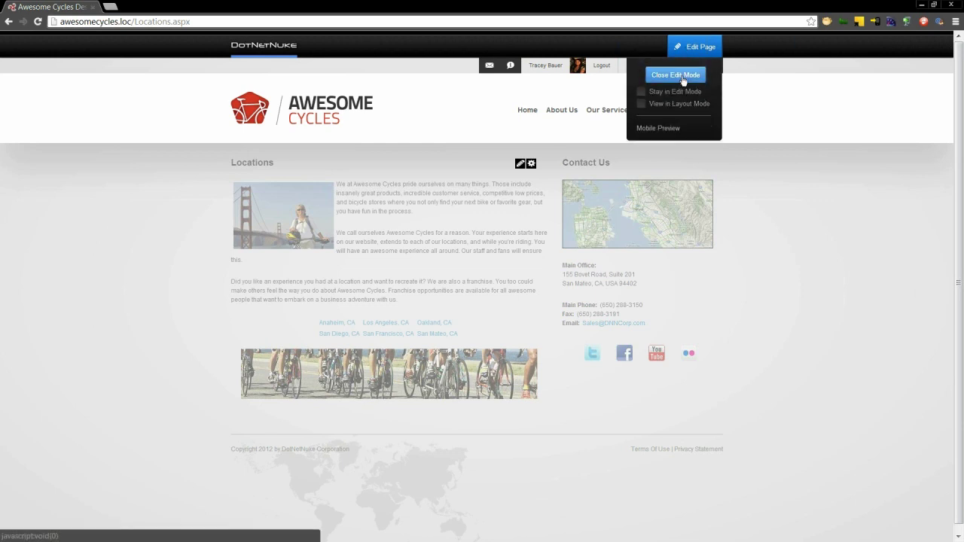
left_click(676, 75)
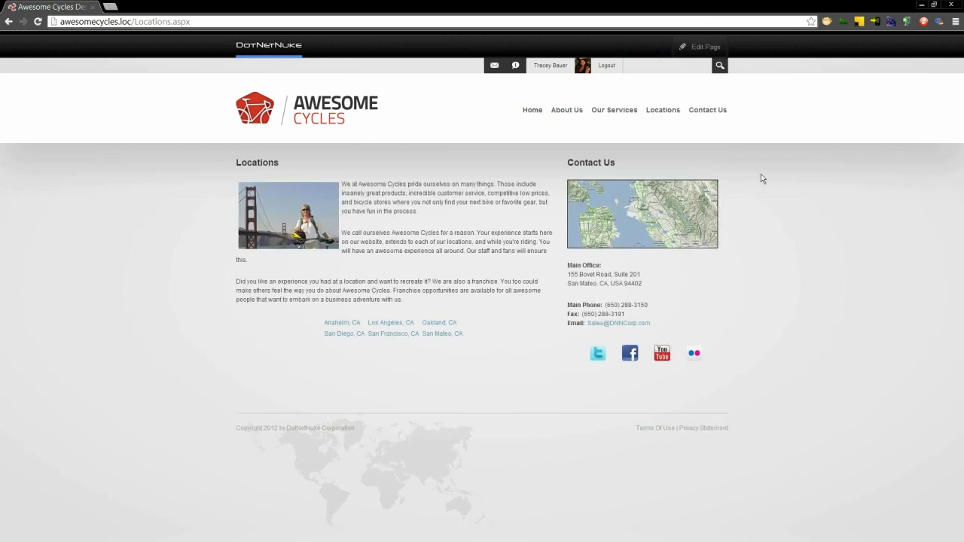
mouse_move(713, 46)
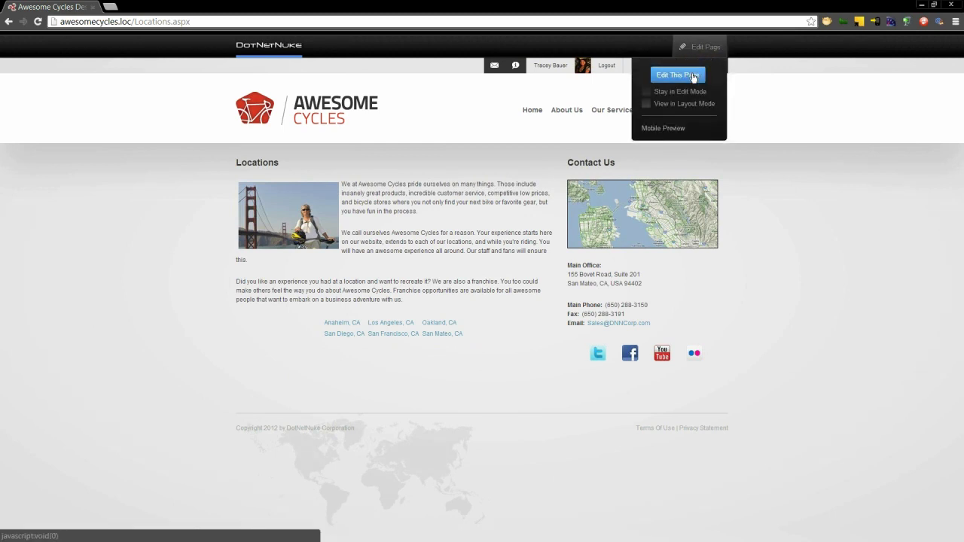
left_click(695, 75)
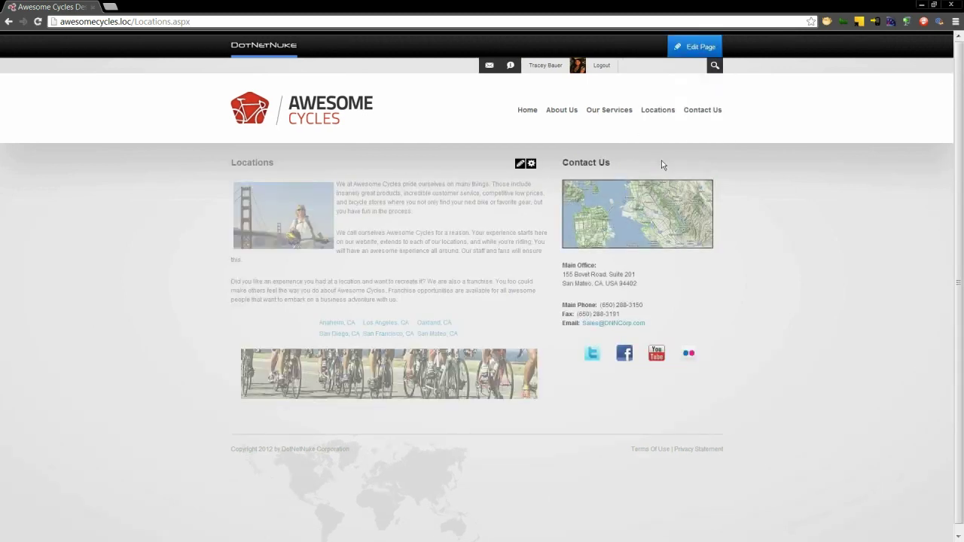
left_click(603, 67)
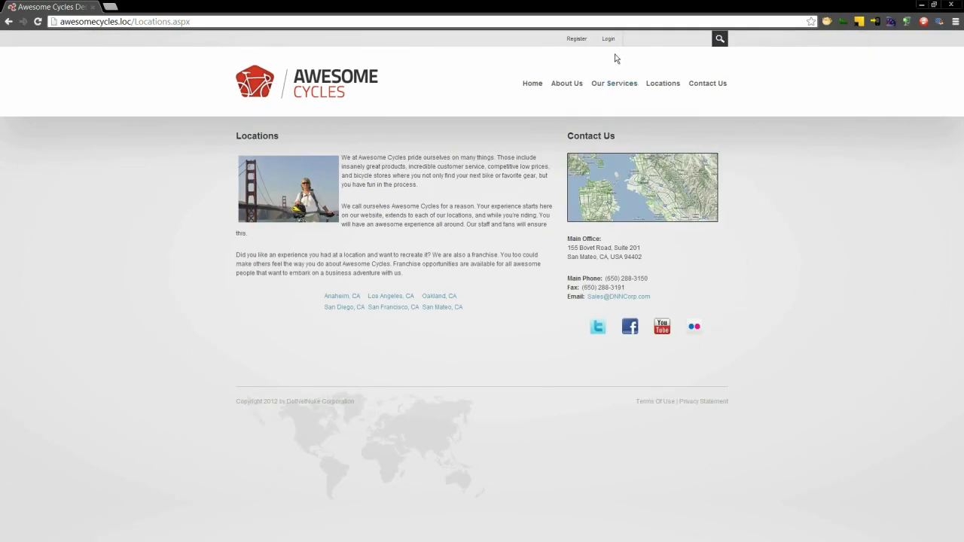
- Log in with the reviewer user's username and password
left_click(608, 38)
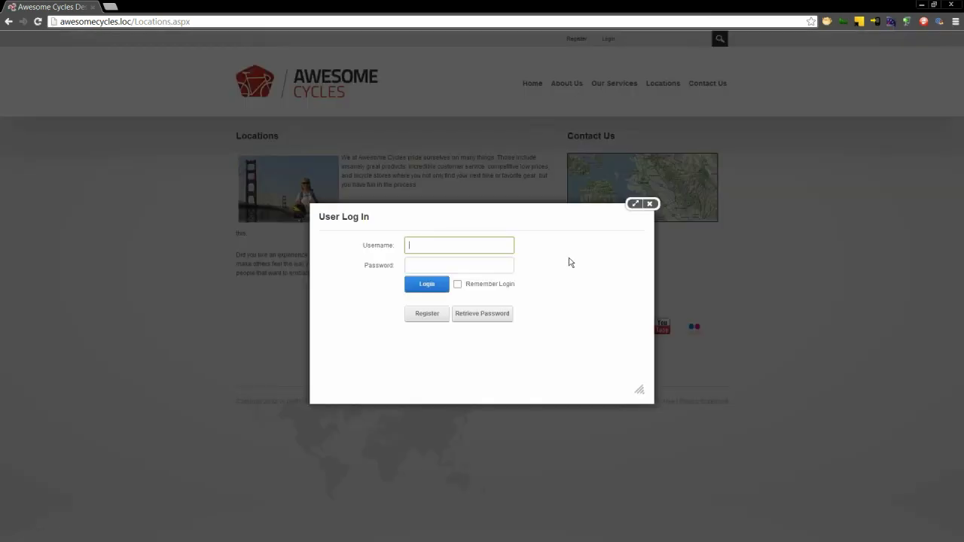
key("Tab")
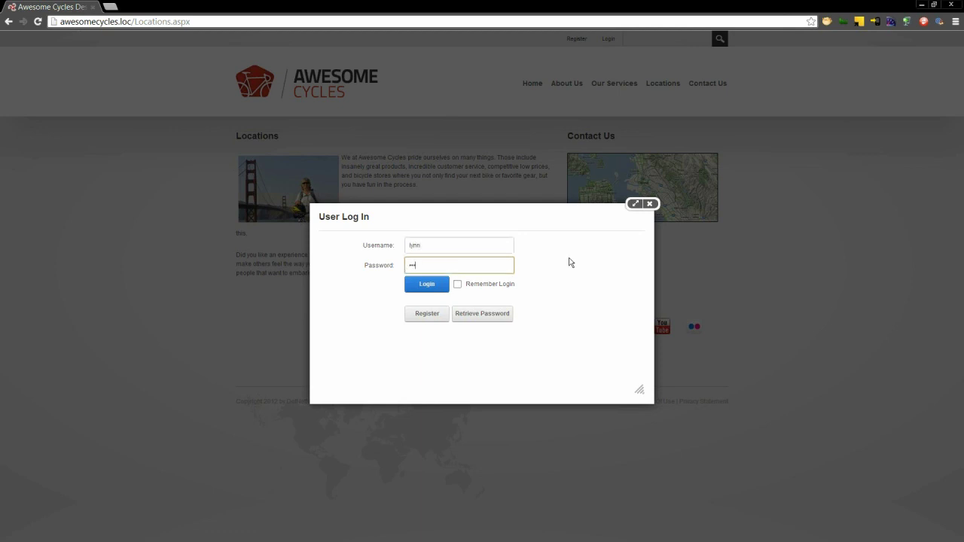
key("Return")
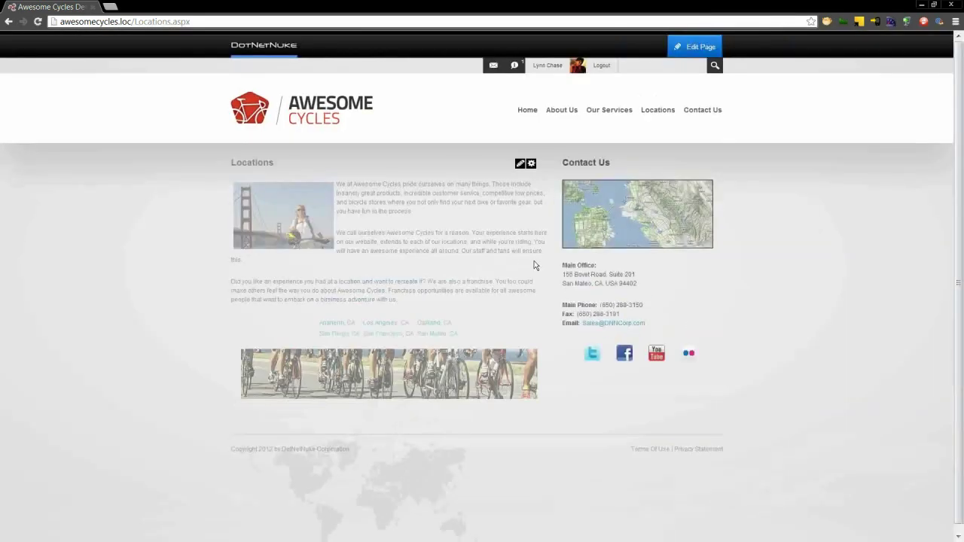
- Browse Our Services, About Us, Home and Contact Us, ending back on Locations
left_click(610, 113)
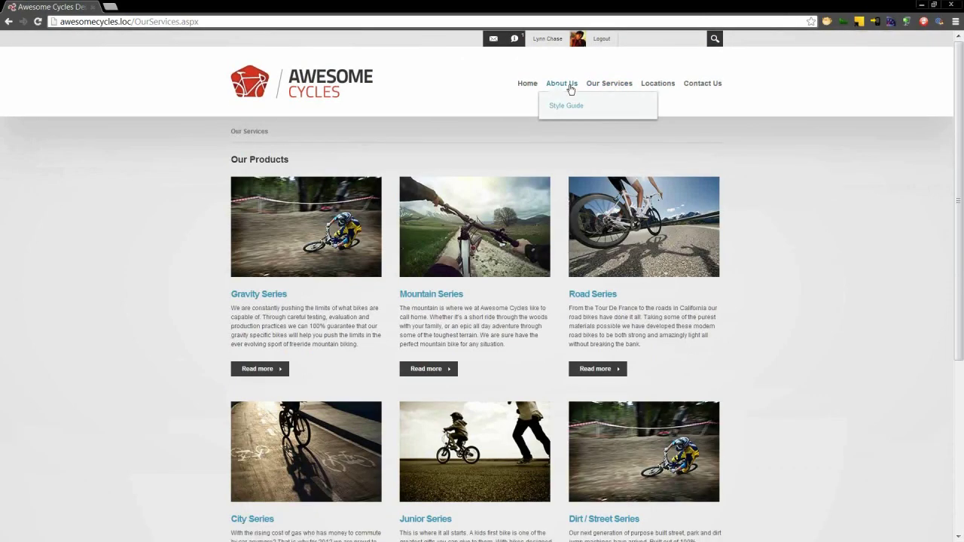
left_click(560, 85)
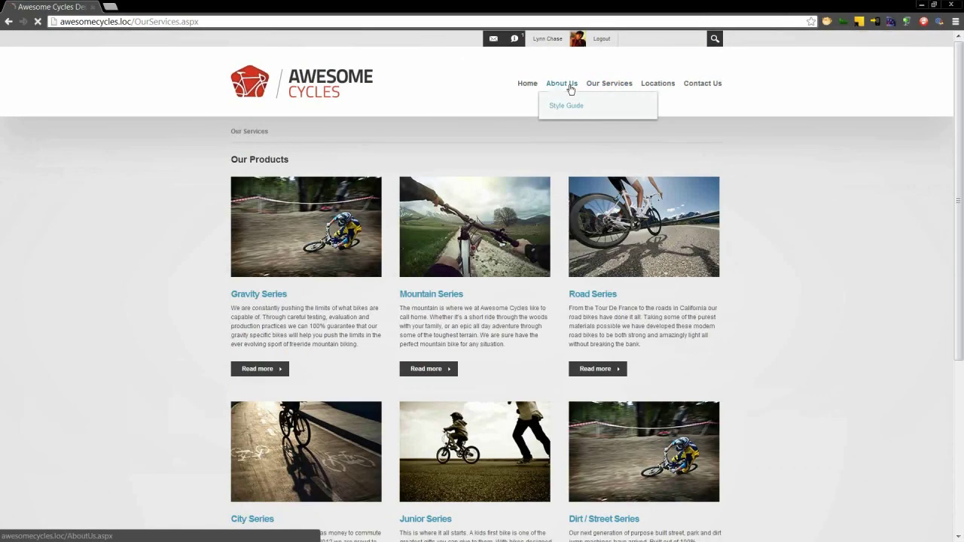
left_click(530, 85)
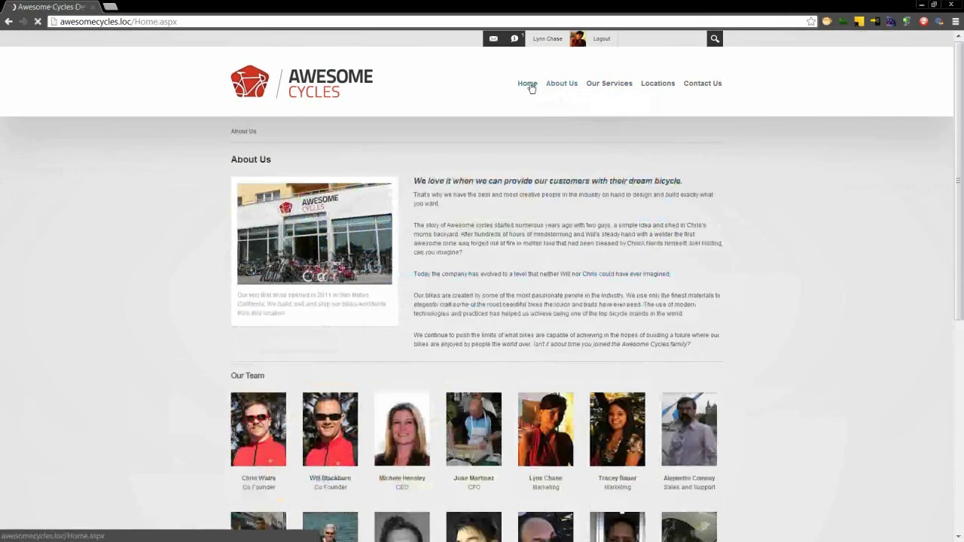
left_click(659, 87)
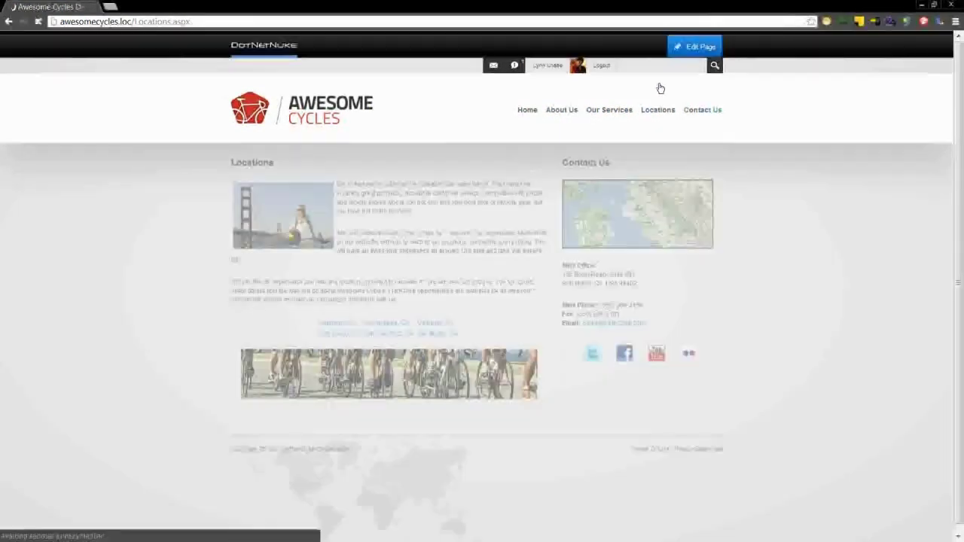
left_click(697, 110)
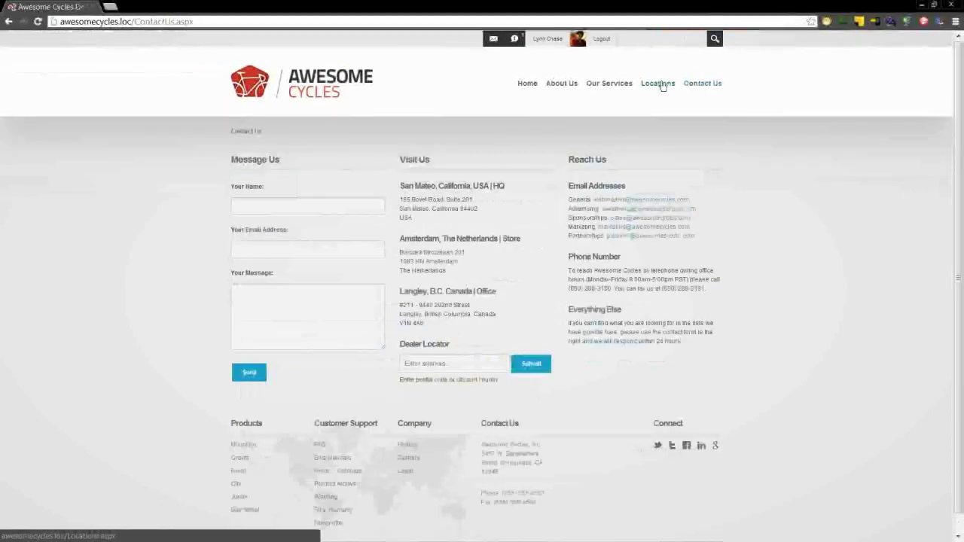
left_click(661, 85)
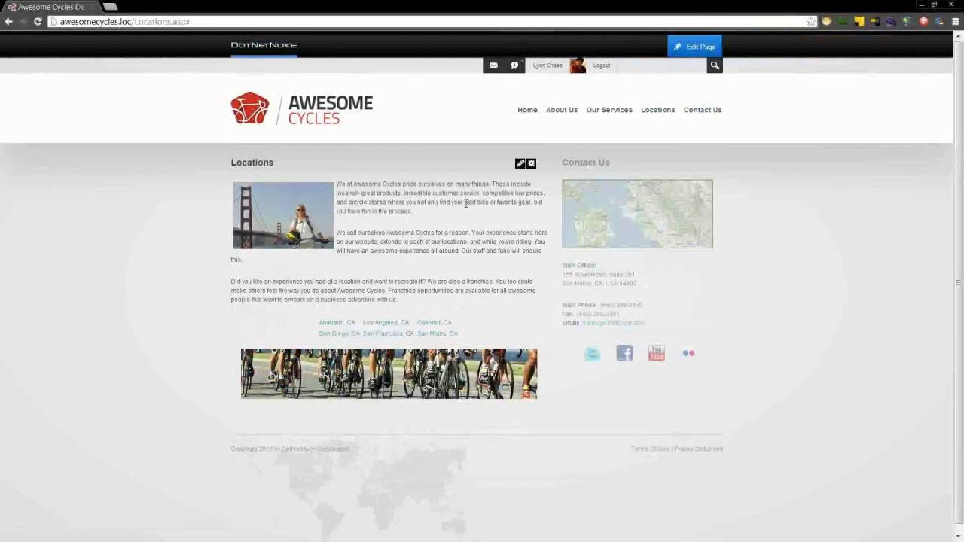
mouse_move(520, 165)
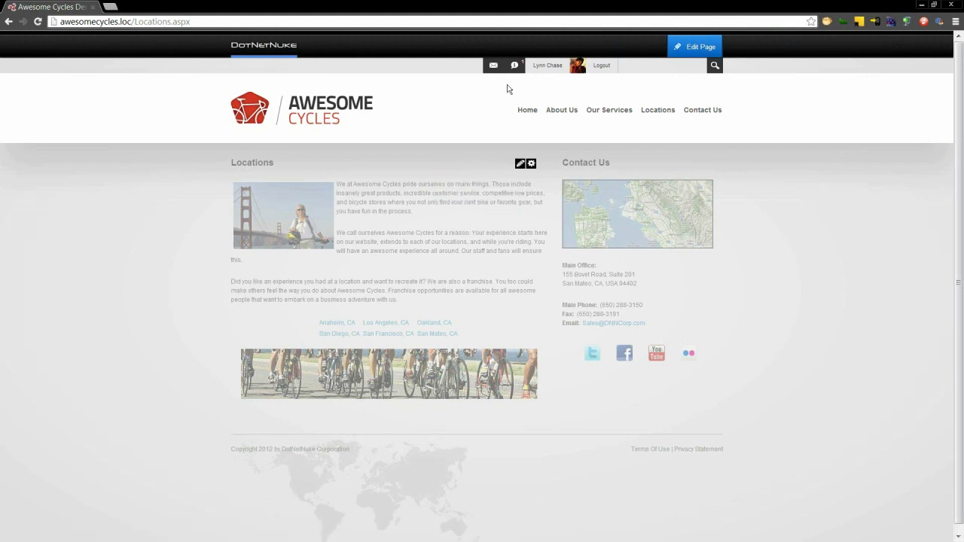
left_click(516, 68)
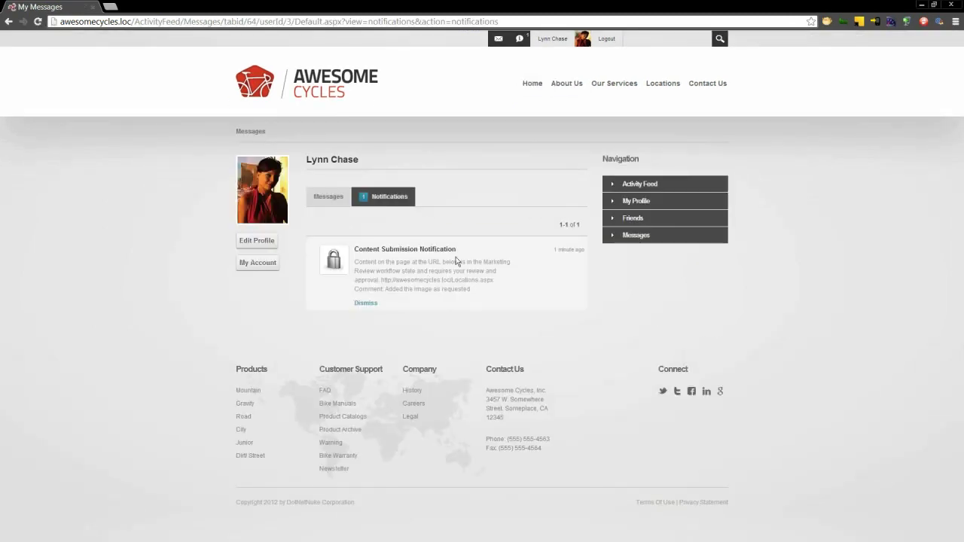
left_click(664, 83)
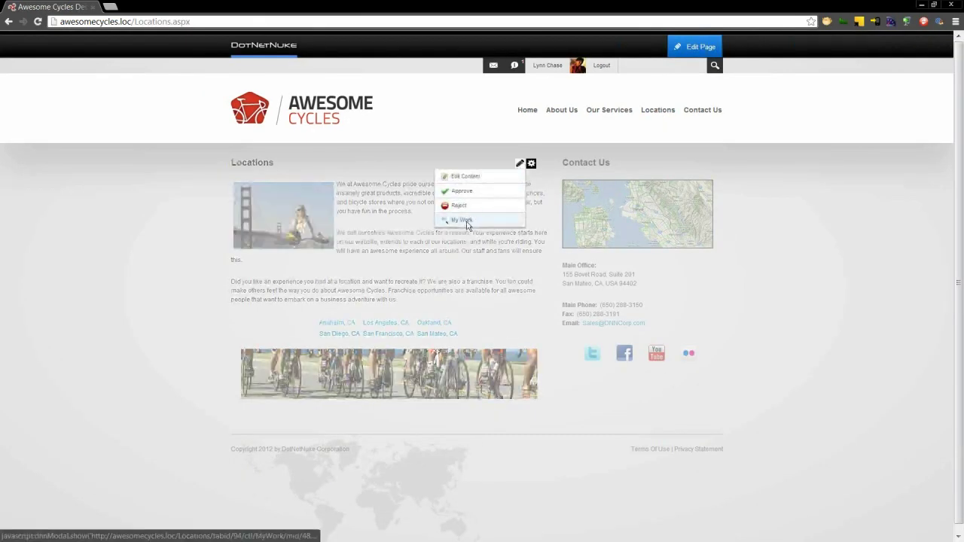
left_click(462, 220)
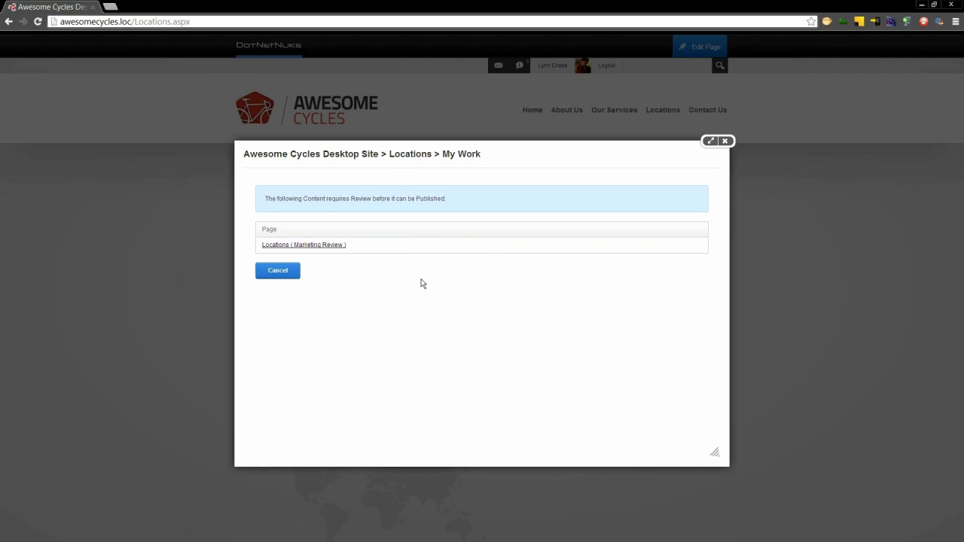
left_click(724, 141)
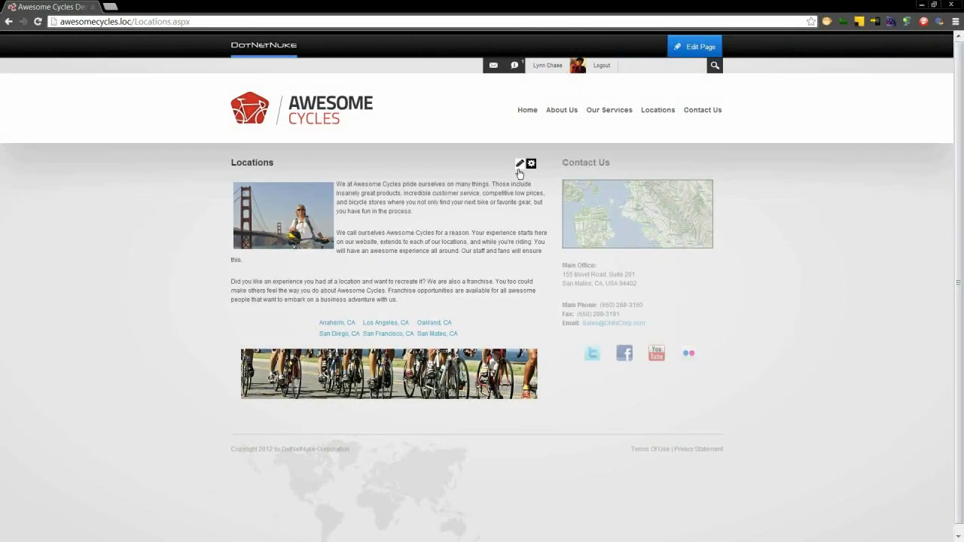
- Bold the phrase 'Franchise opportunities' in the Locations content editor
left_click(496, 179)
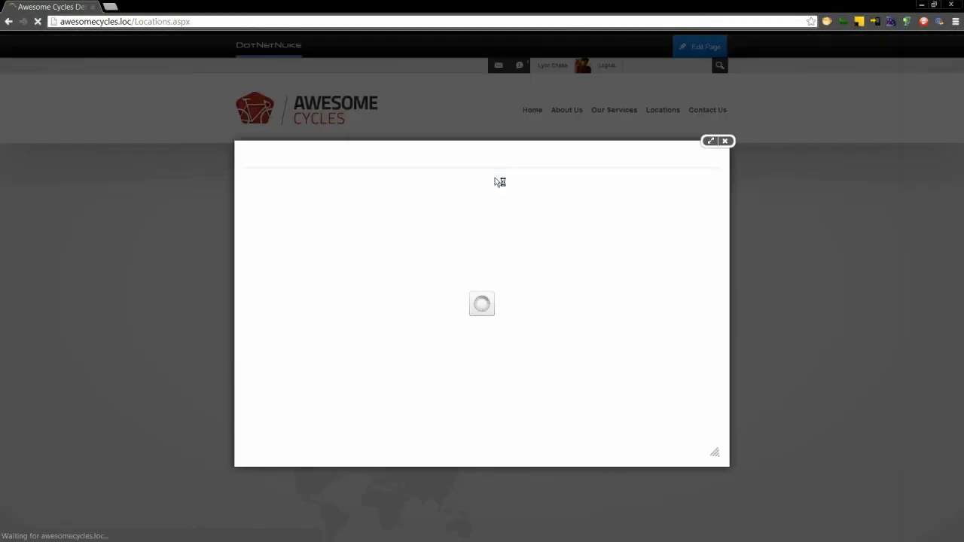
left_click_drag(713, 276, 712, 336)
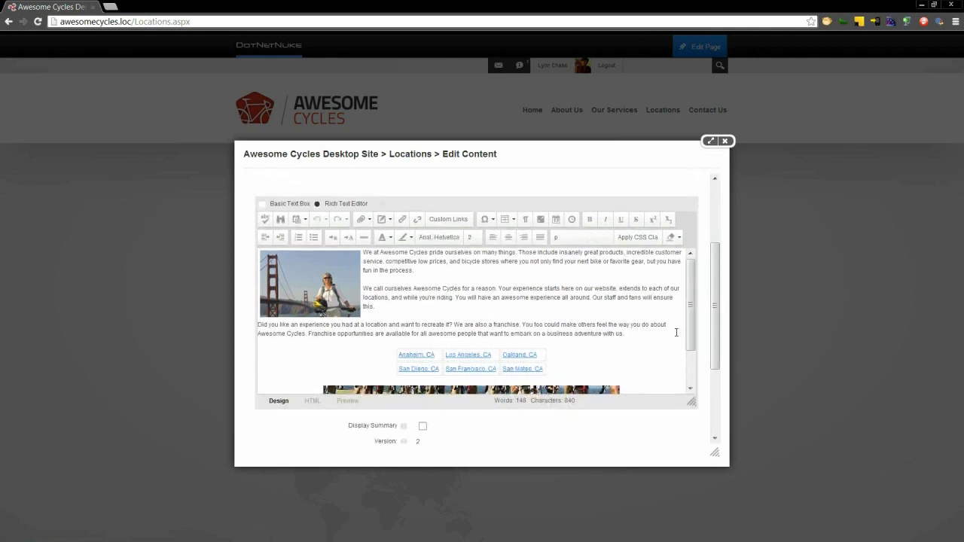
left_click(378, 339)
key("ctrl+shift+Left")
key("ctrl+shift+Left")
key("ctrl+shift+Left")
key("ctrl+shift+Right")
key("ctrl+shift+Right")
key("ctrl+shift+Left")
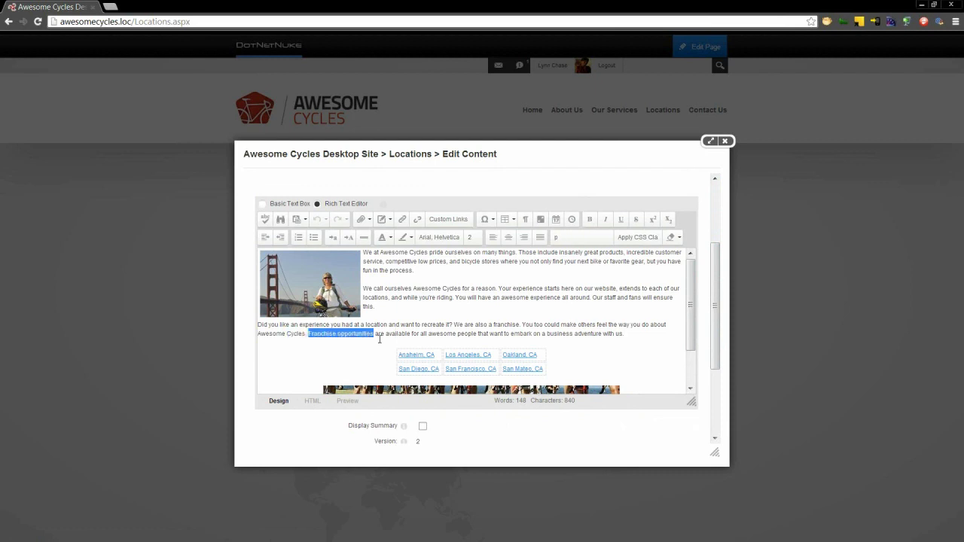
key("ctrl+b")
left_click(380, 338)
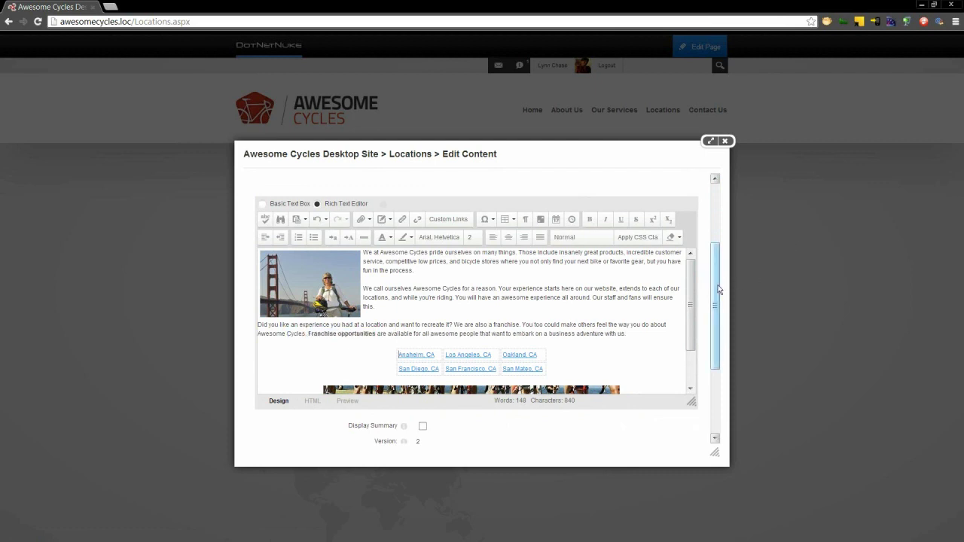
- Compare version 2 against version 1 in Version Tracking, including HTML view, then resume editing
left_click_drag(715, 290, 728, 241)
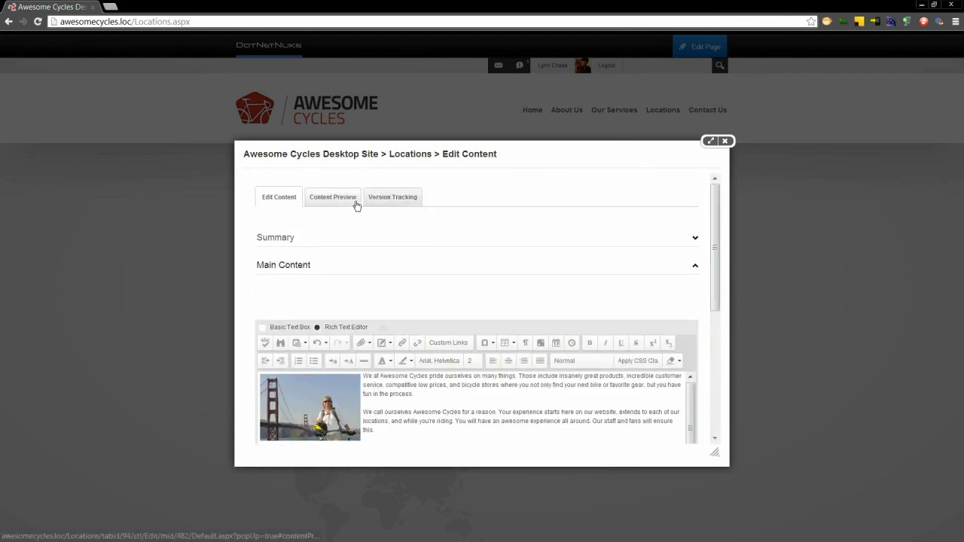
left_click(353, 202)
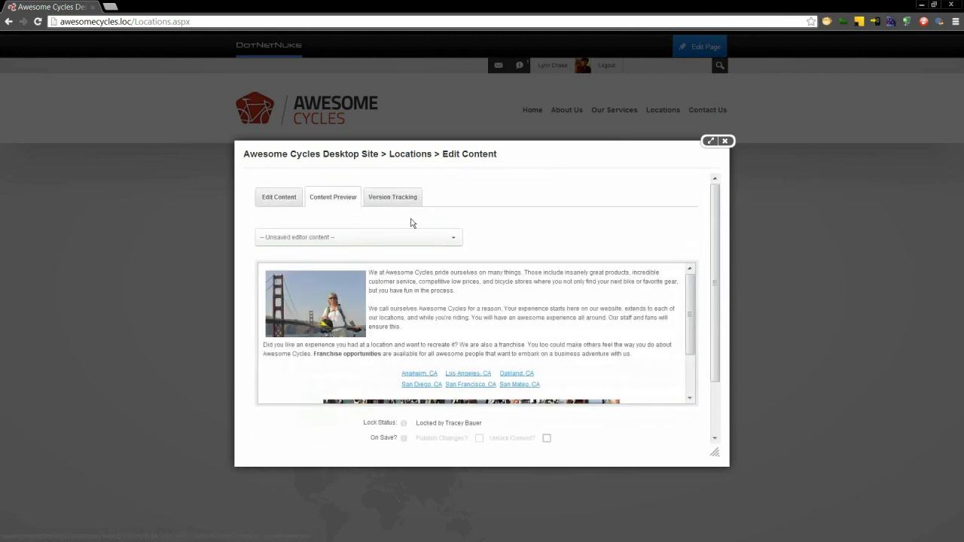
left_click(407, 198)
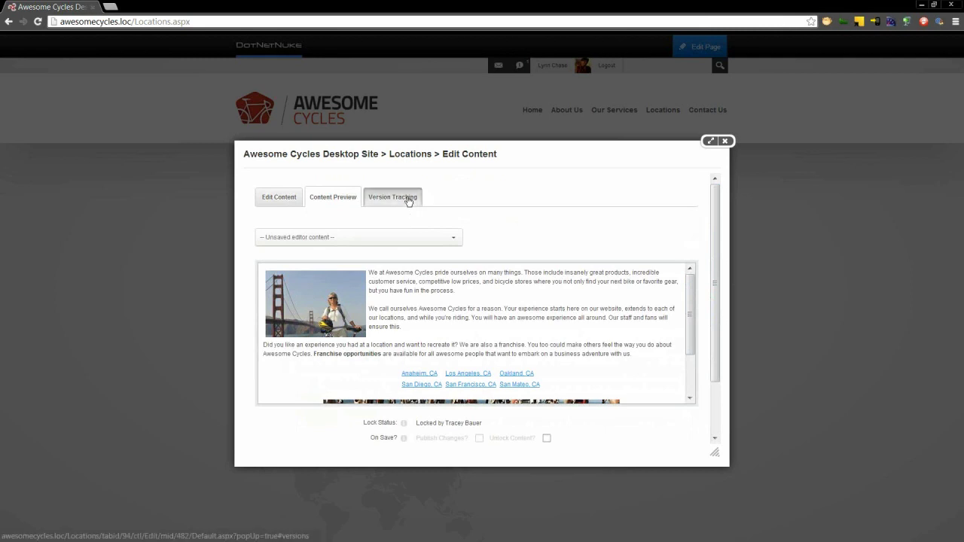
left_click(265, 267)
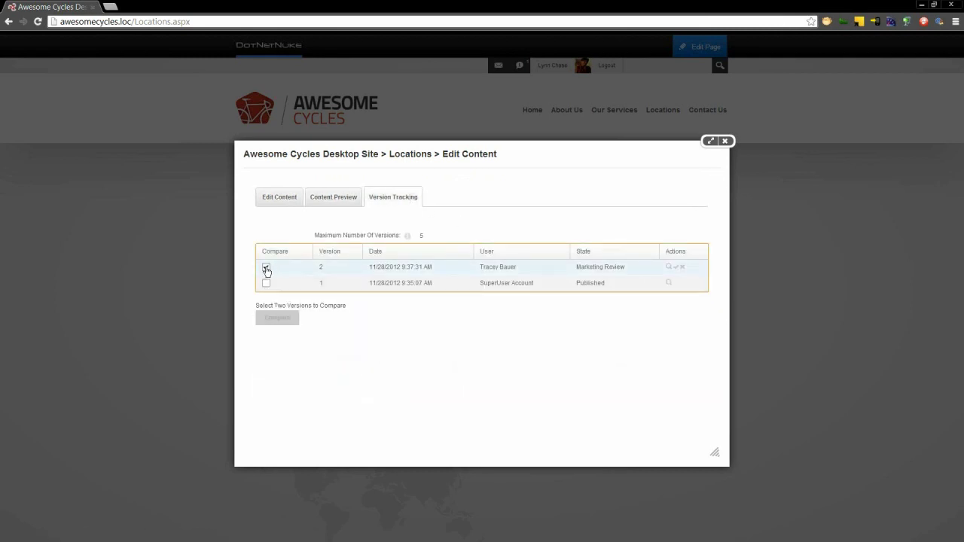
left_click(266, 283)
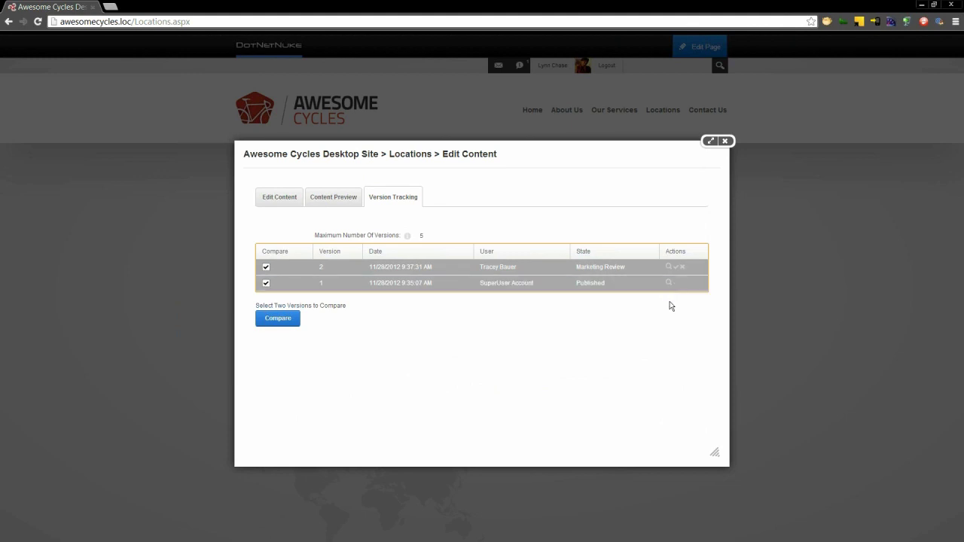
left_click(285, 318)
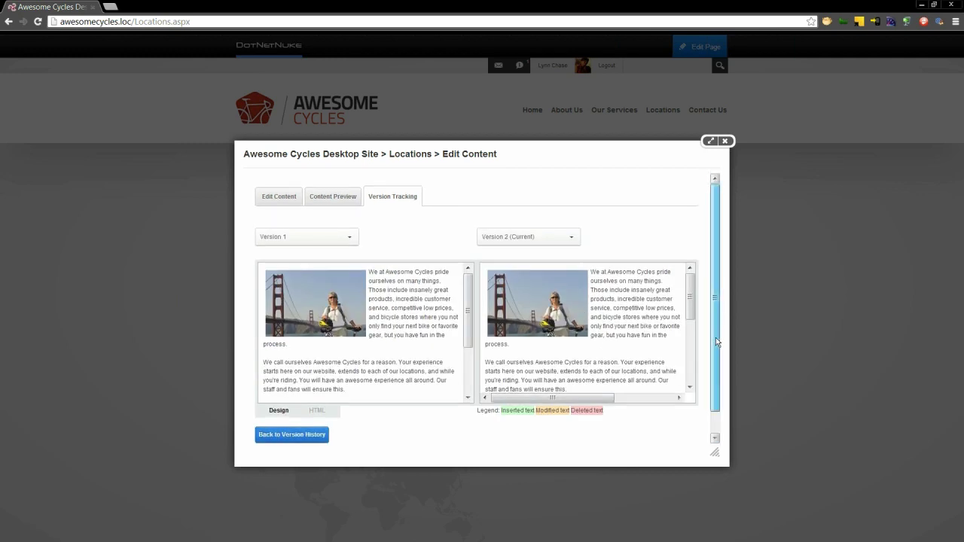
scroll(715, 338, "down", 1)
left_click_drag(691, 288, 692, 359)
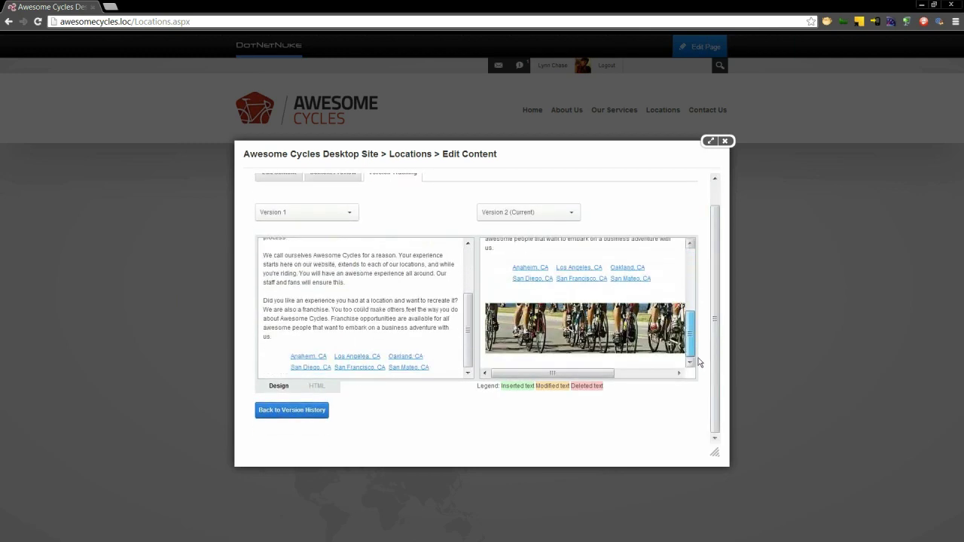
left_click(320, 388)
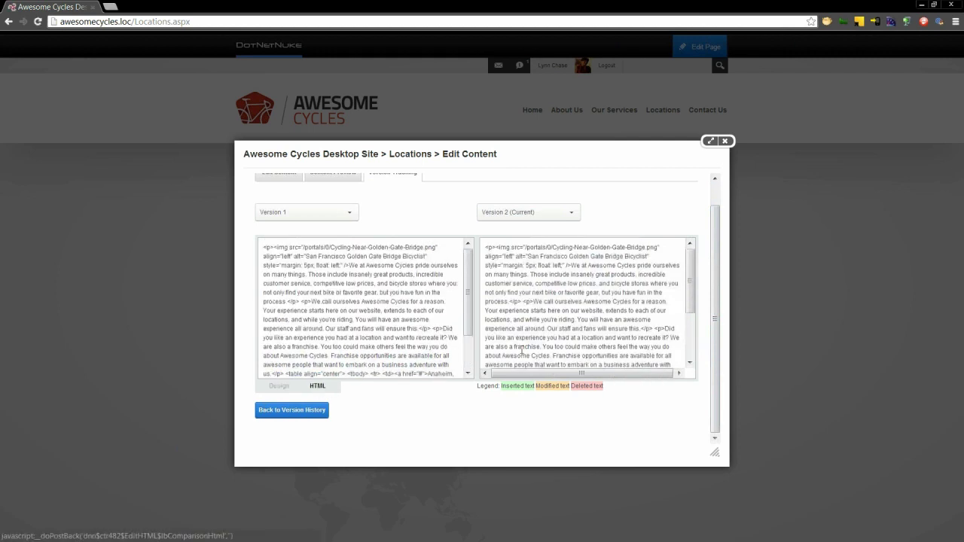
left_click_drag(686, 294, 688, 341)
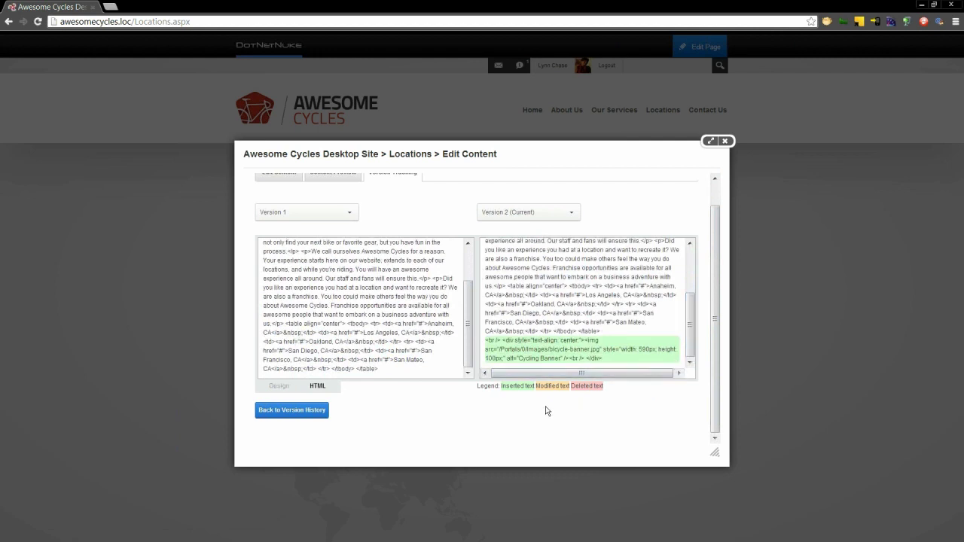
left_click(277, 177)
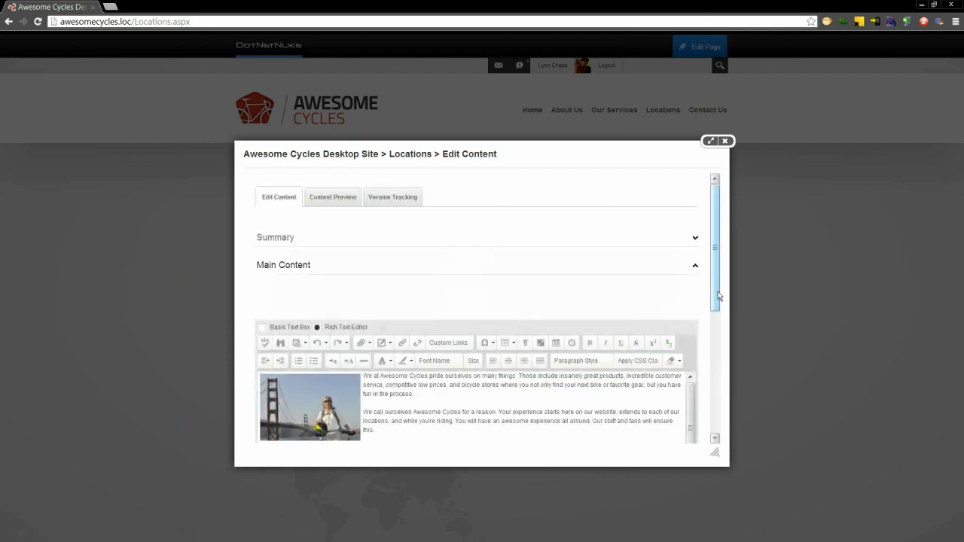
- Save the content as approved and add the comment 'Looks great! And highlighted franchises'
left_click_drag(717, 303, 718, 426)
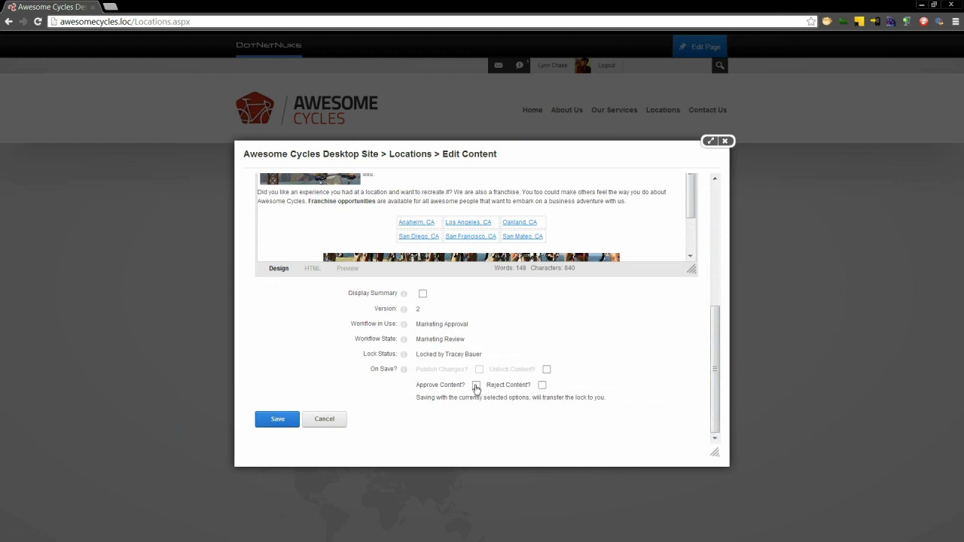
left_click(278, 419)
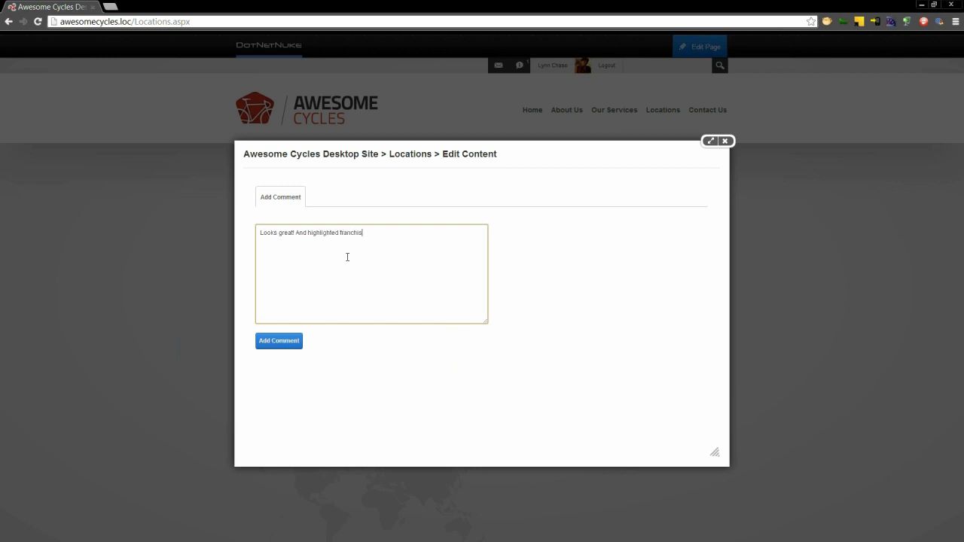
left_click(281, 340)
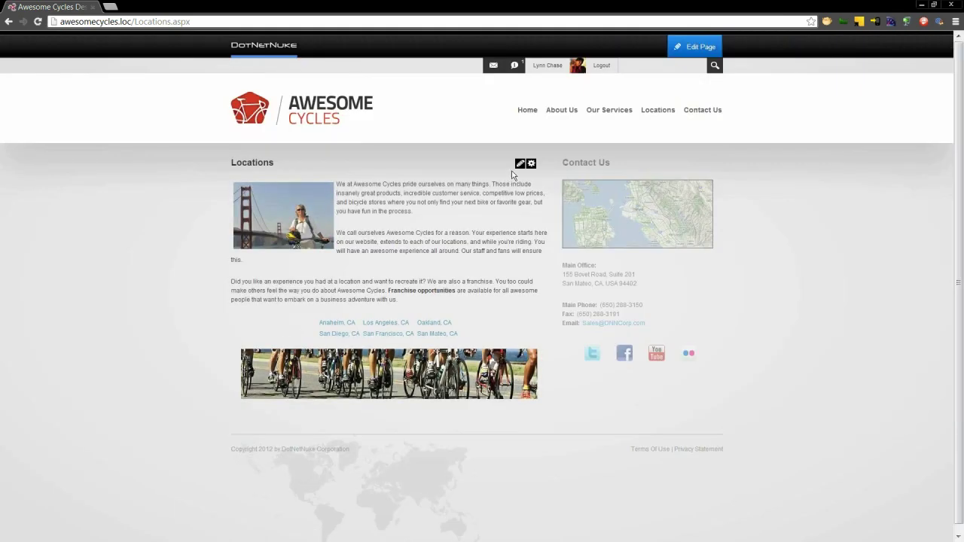
- Reopen the Locations content and check Version Tracking and the preview's workflow details
mouse_move(518, 166)
left_click(495, 177)
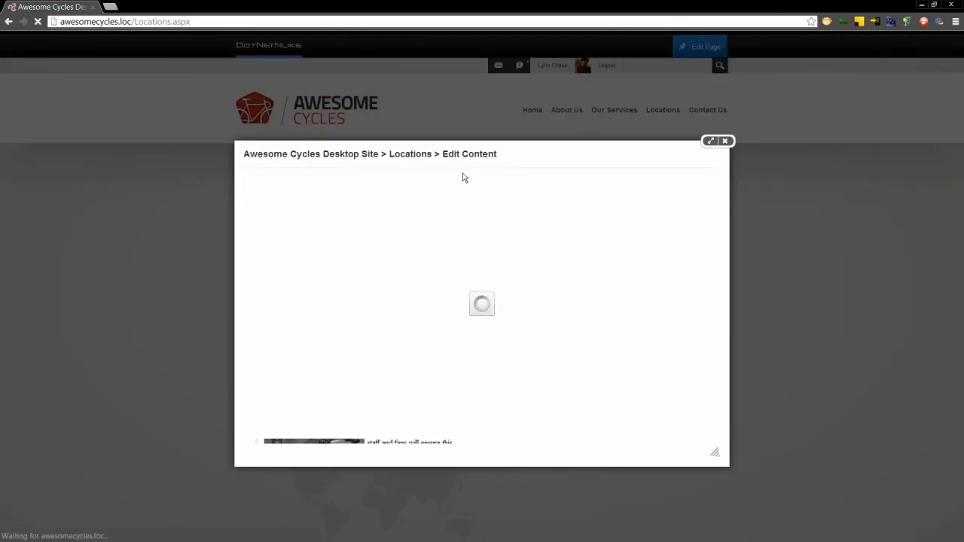
left_click(389, 197)
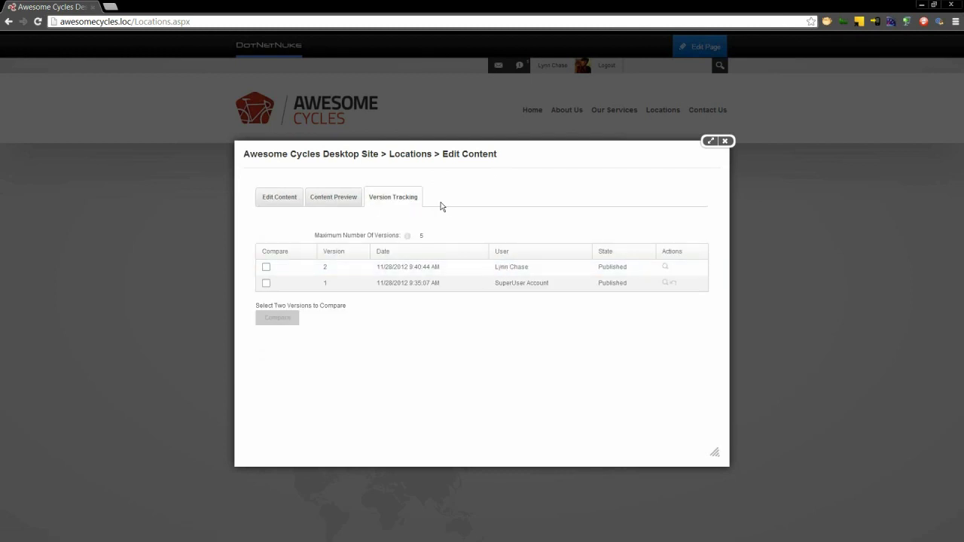
left_click(327, 199)
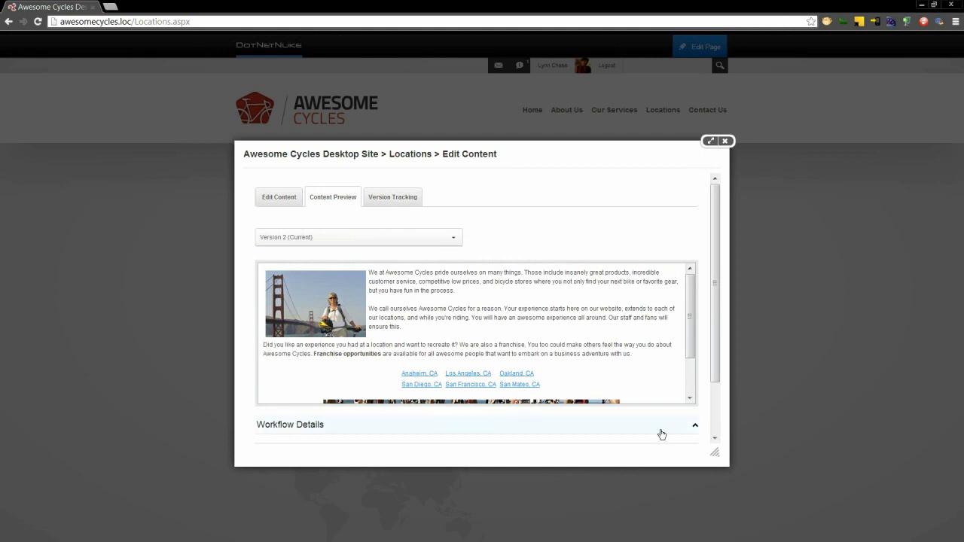
left_click_drag(714, 368, 715, 418)
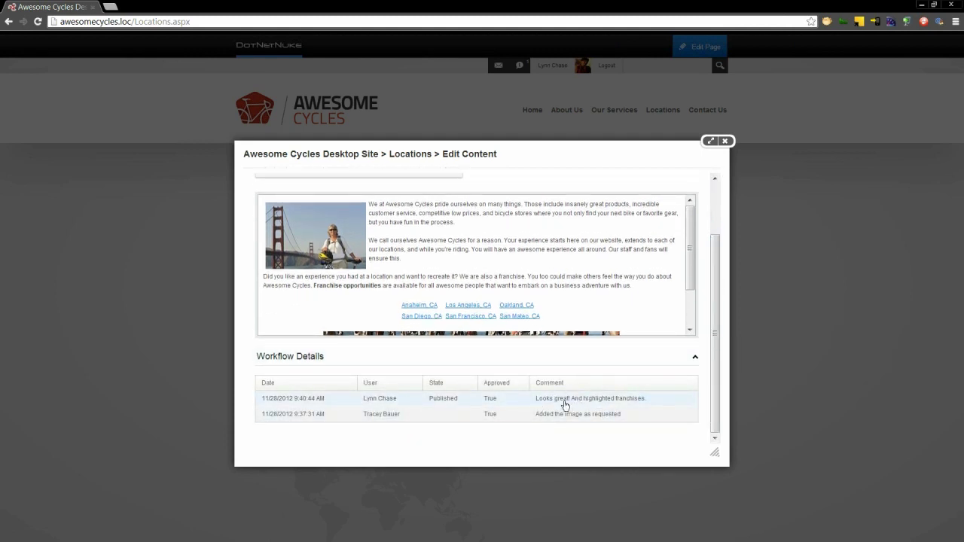
- Close the content dialog, leave and re-enter edit mode, then sign out
left_click(725, 141)
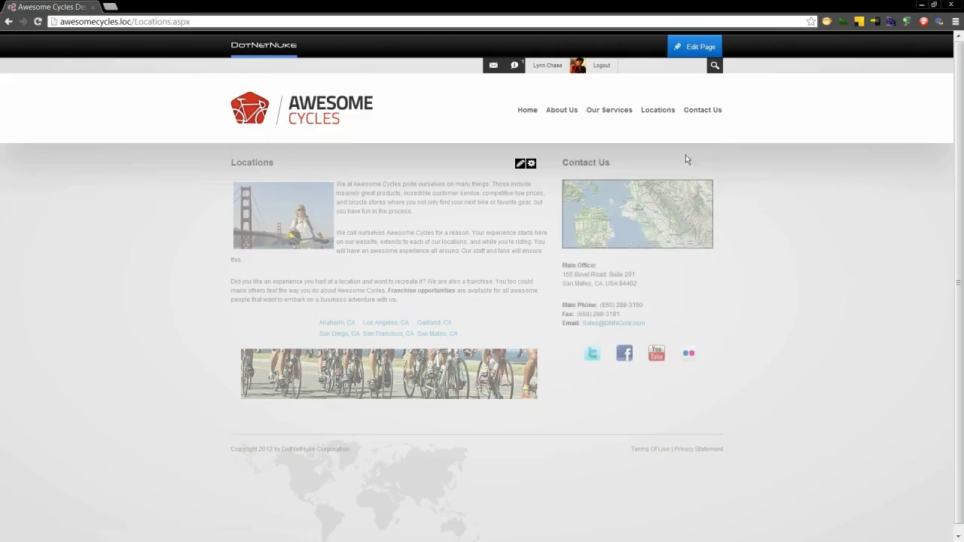
mouse_move(686, 52)
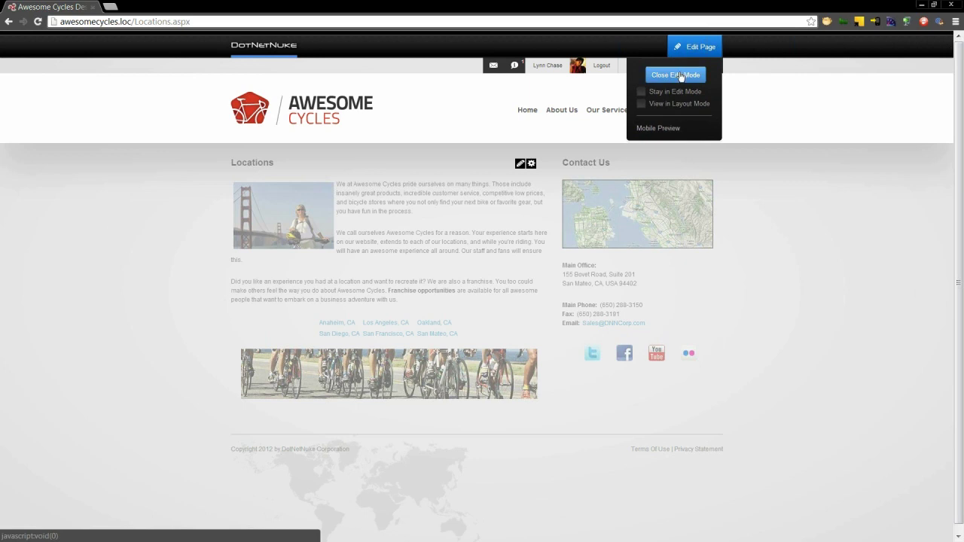
left_click(680, 77)
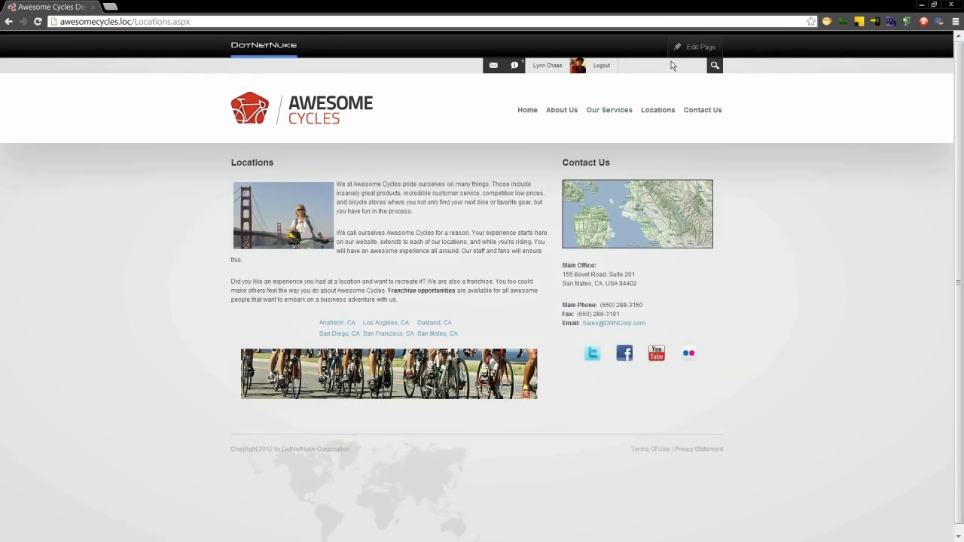
mouse_move(683, 47)
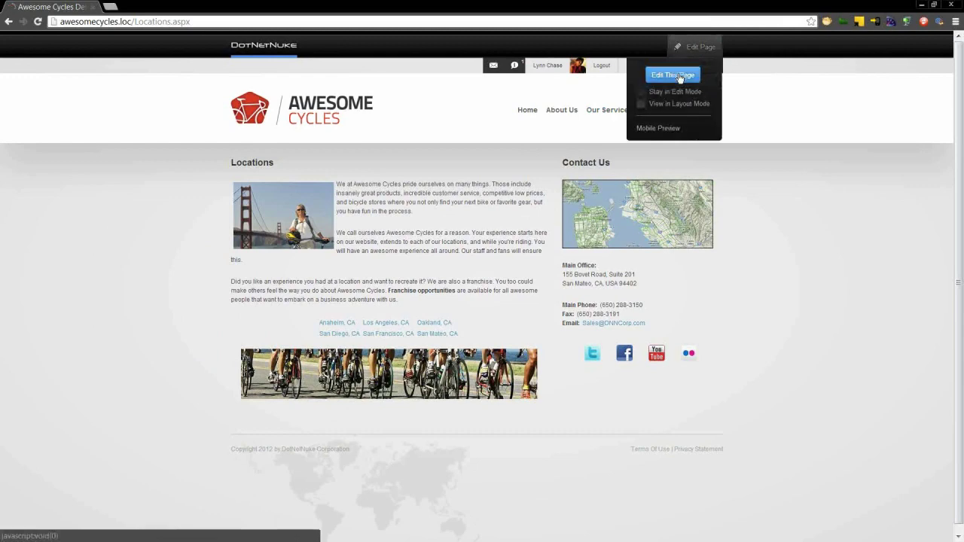
left_click(680, 77)
left_click(601, 69)
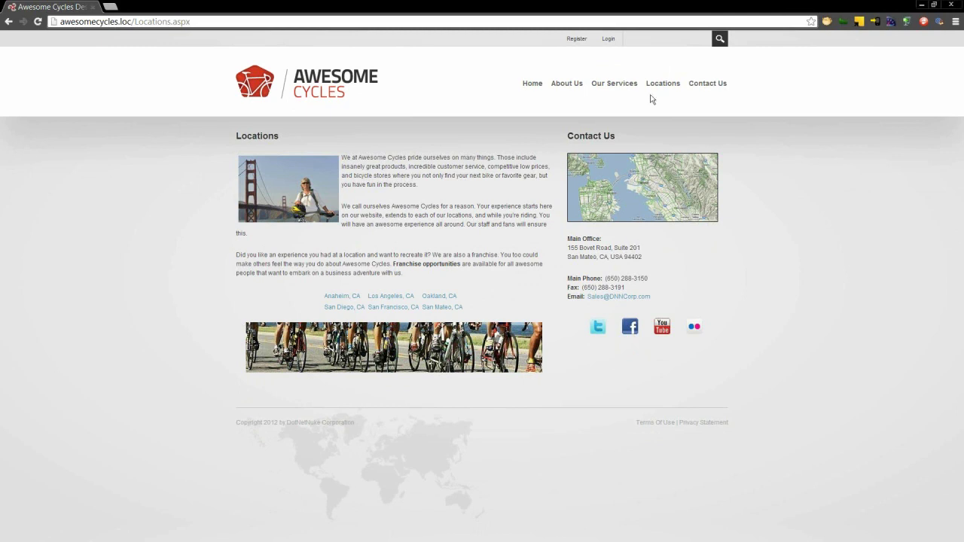
- Log in as the host superuser with its password
left_click(608, 38)
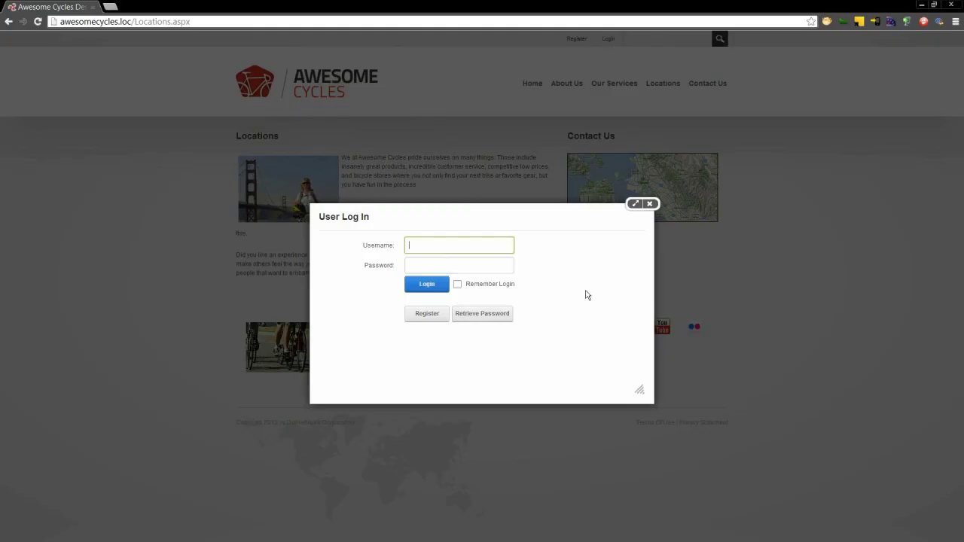
type("host")
key("Tab")
type("dnnhost")
key("Return")
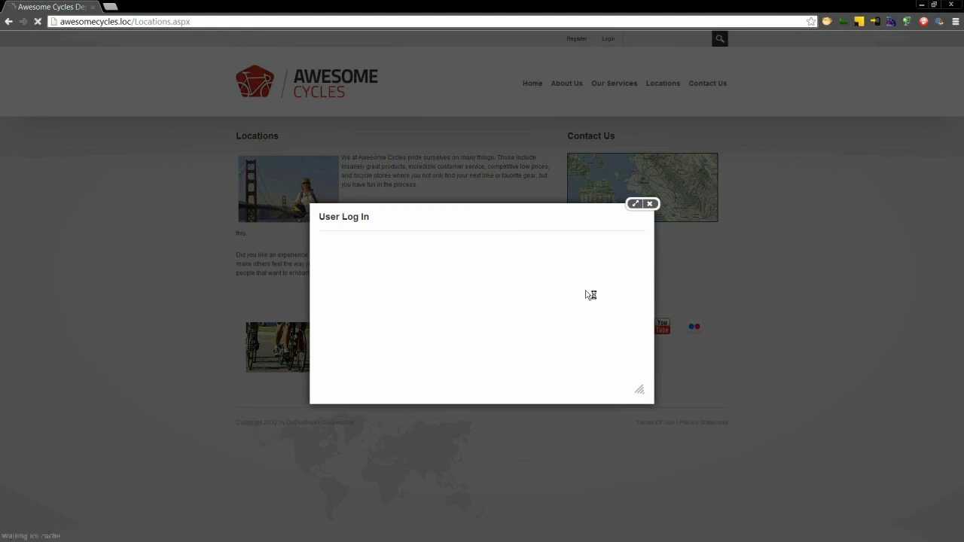
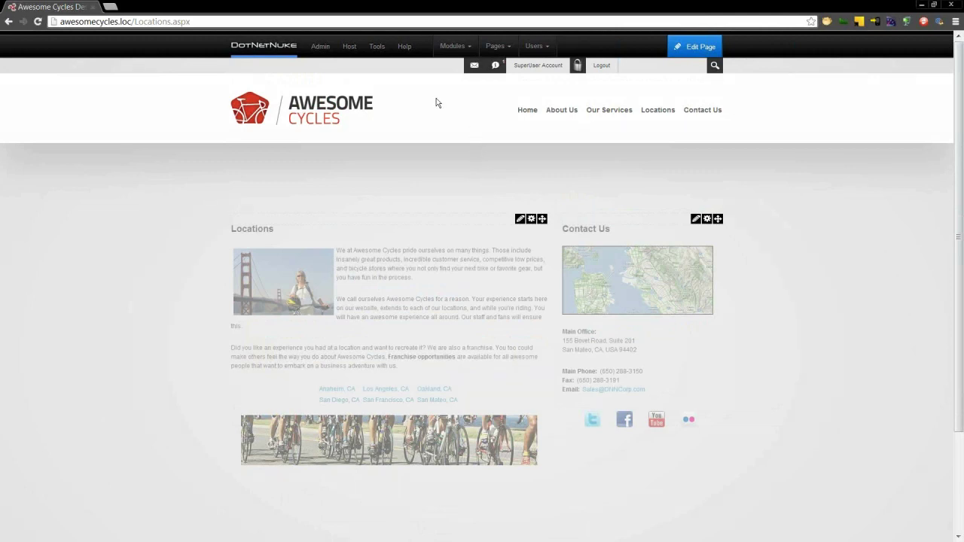
- Open Host > Site Management to list the sites, showing only the Awesome Cycles Desktop Site
mouse_move(351, 54)
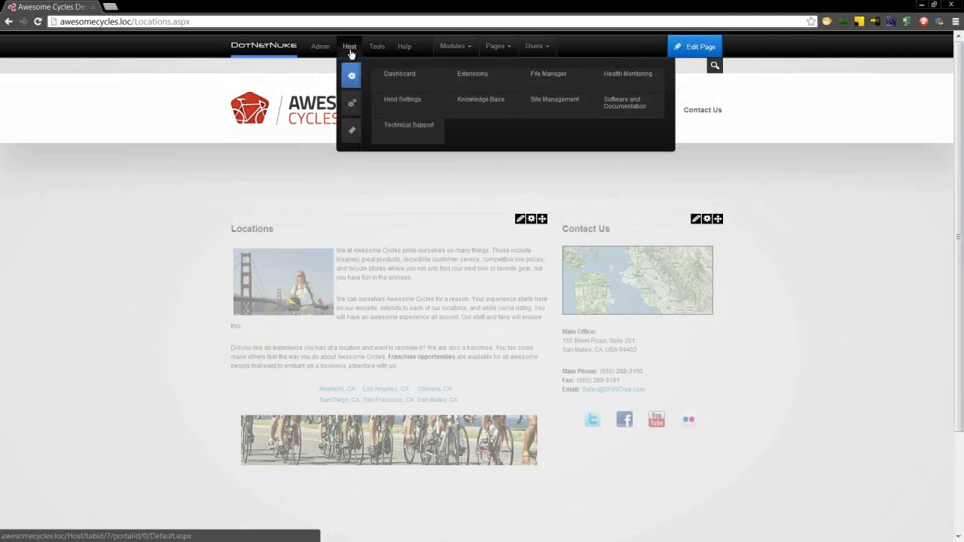
left_click(565, 103)
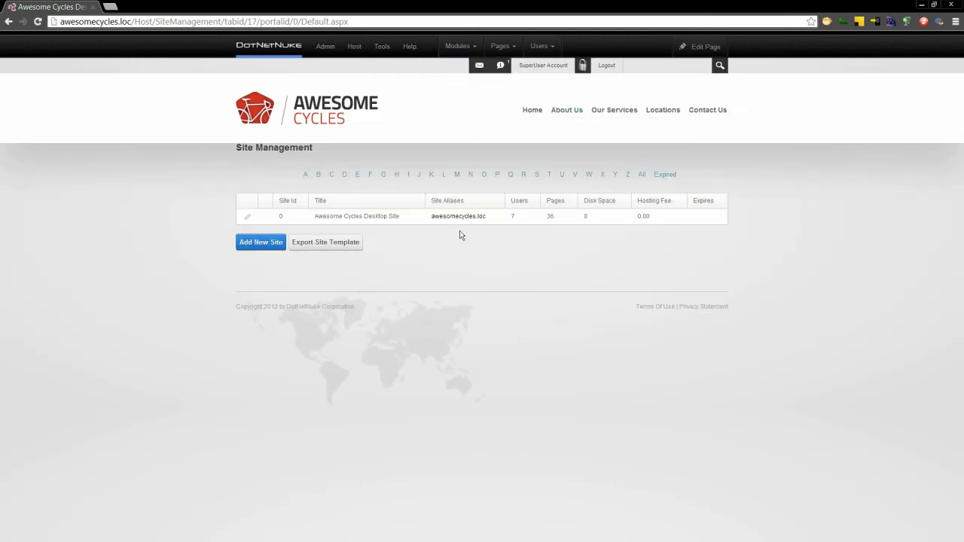
- Create the Awesome Cycles Mobile site at m.awesomecycles.loc from the Mobile Website template
left_click(268, 249)
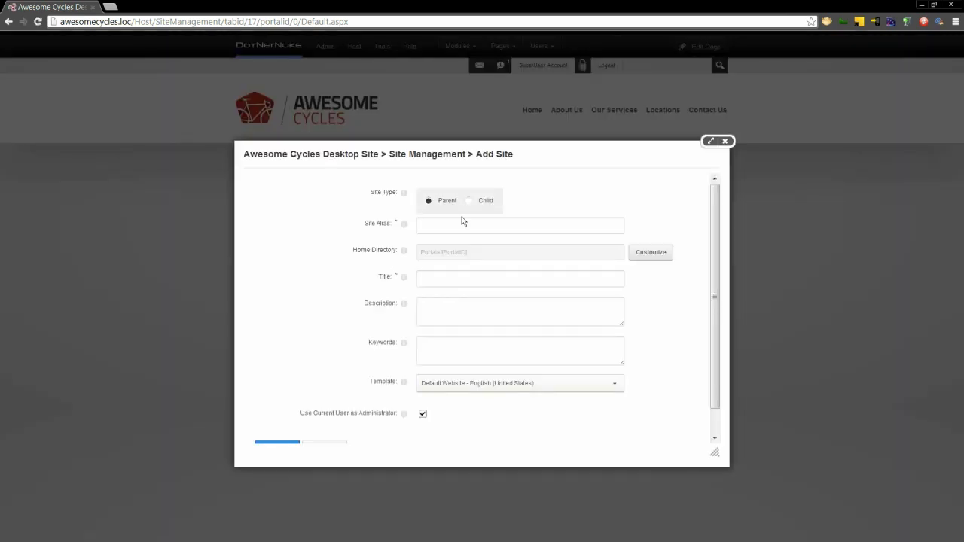
left_click(460, 218)
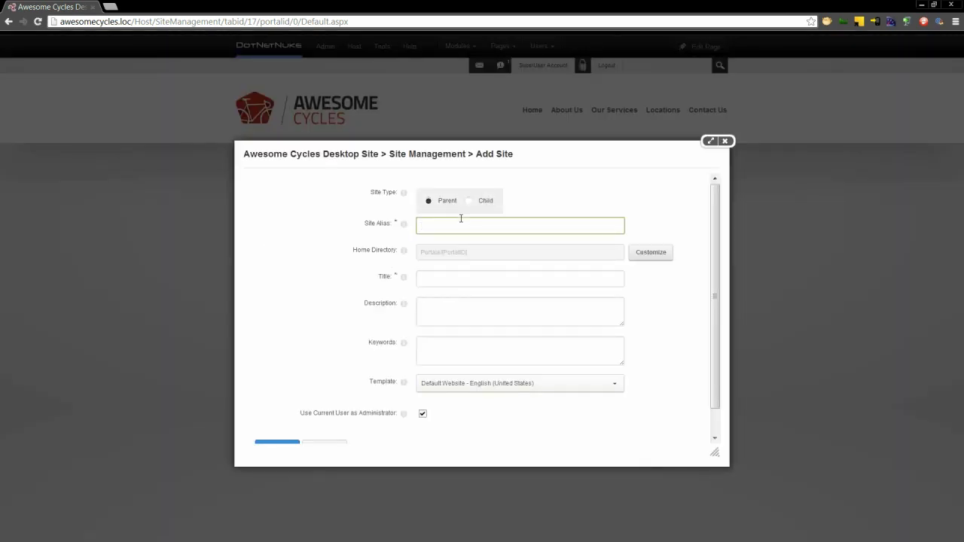
type("m.awesomecycles.loc")
left_click_drag(712, 226, 618, 266)
left_click(612, 250)
type("Aew")
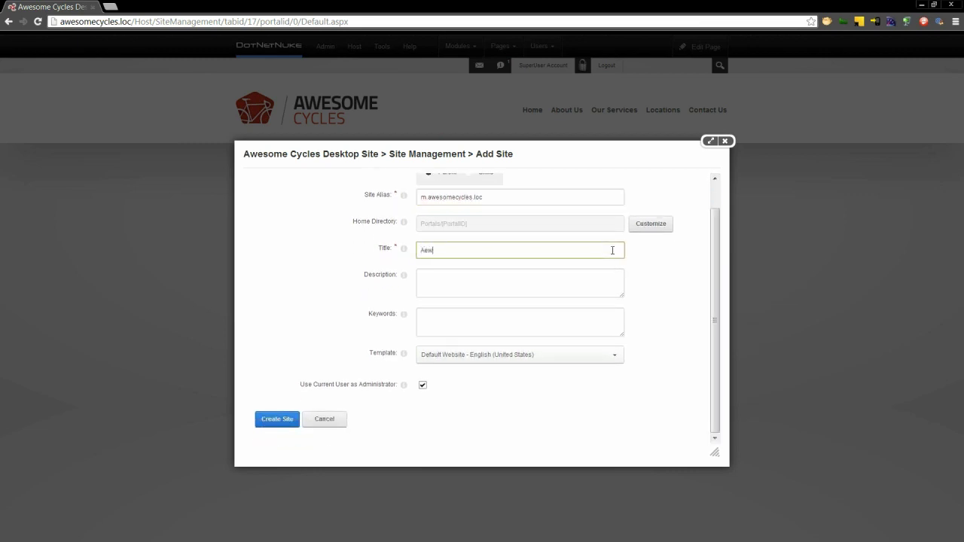
type("some Cycles Mobile")
left_click(613, 358)
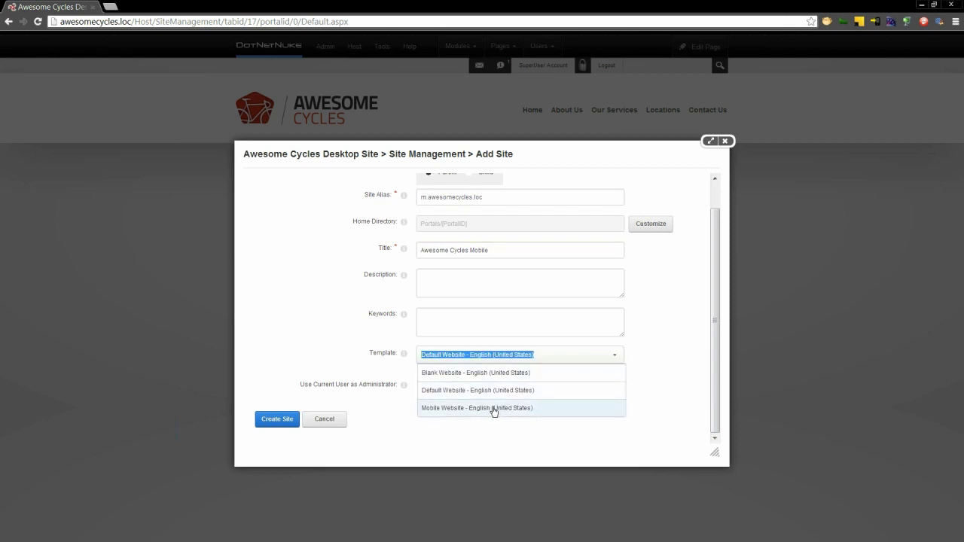
left_click(493, 408)
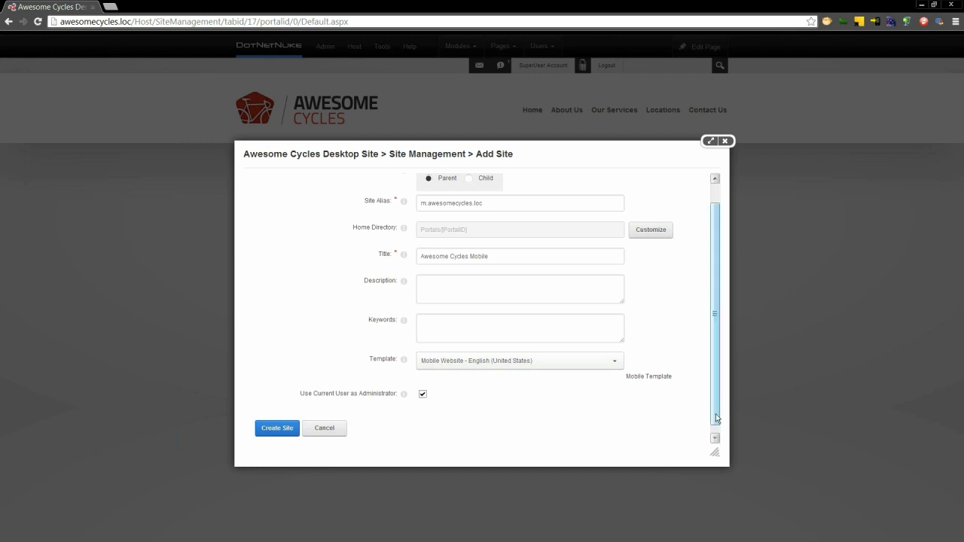
scroll(715, 420, "down", 1)
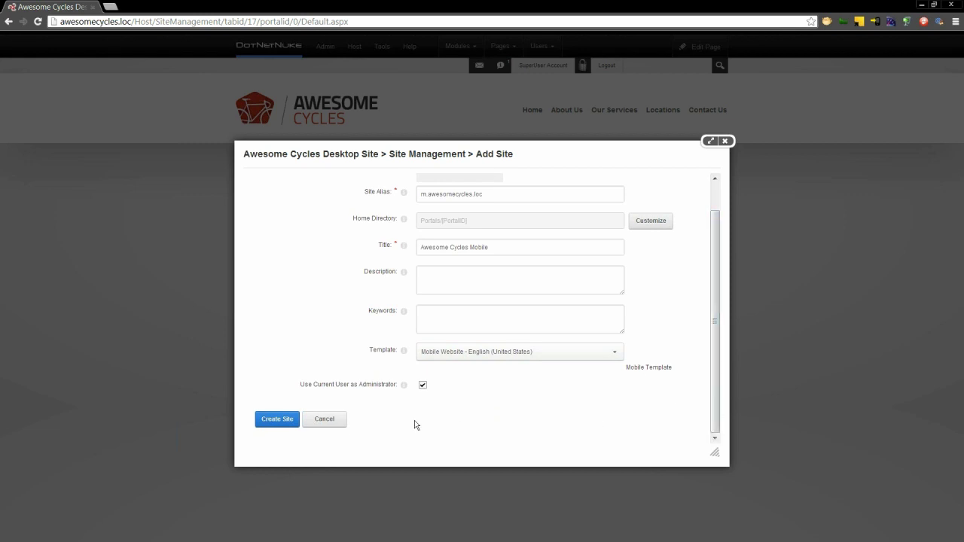
left_click(281, 424)
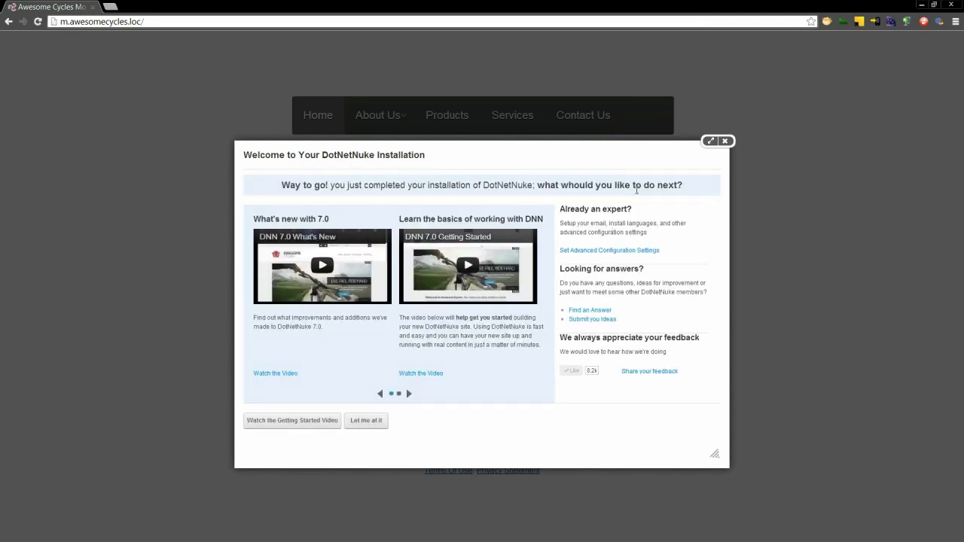
- Dismiss the welcome popup and load the mobile site's Login.aspx page
left_click(724, 142)
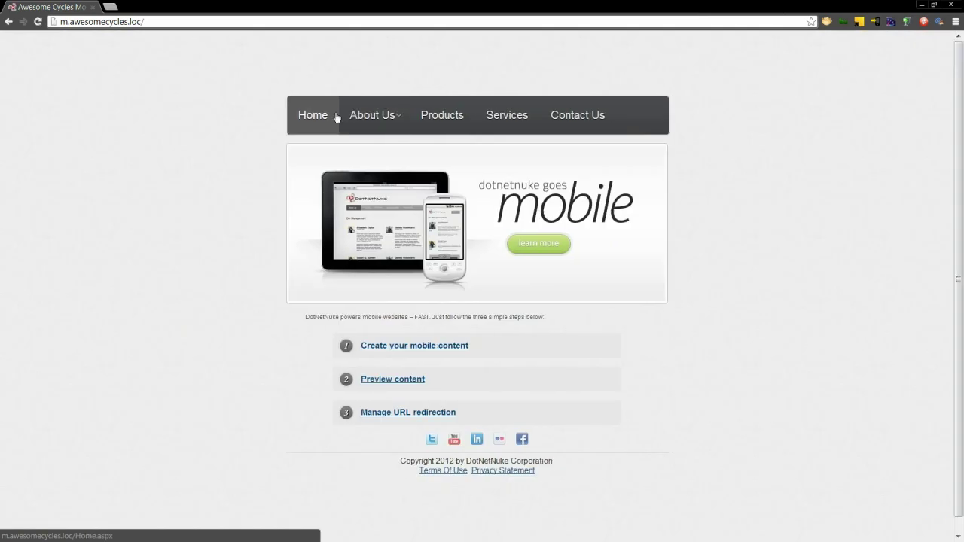
left_click(168, 22)
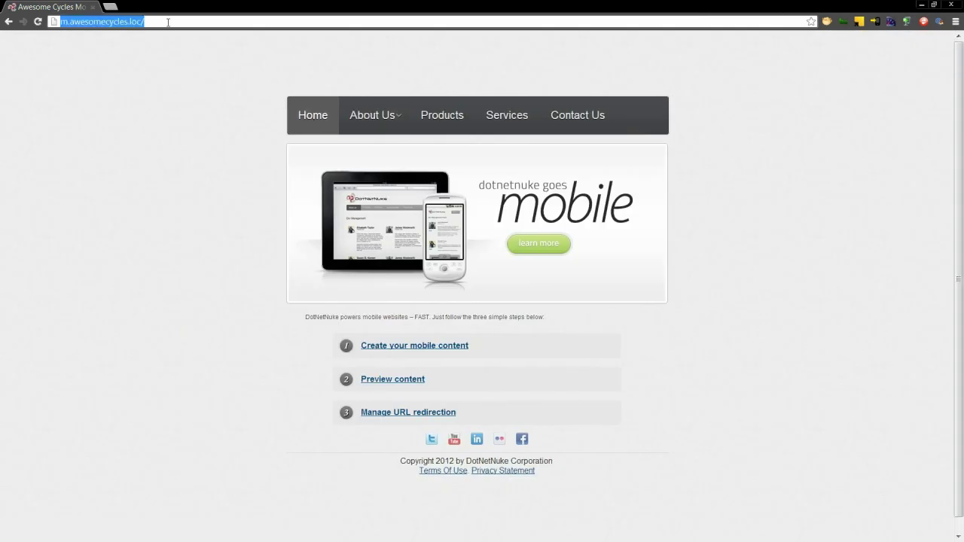
left_click(168, 22)
type("Login")
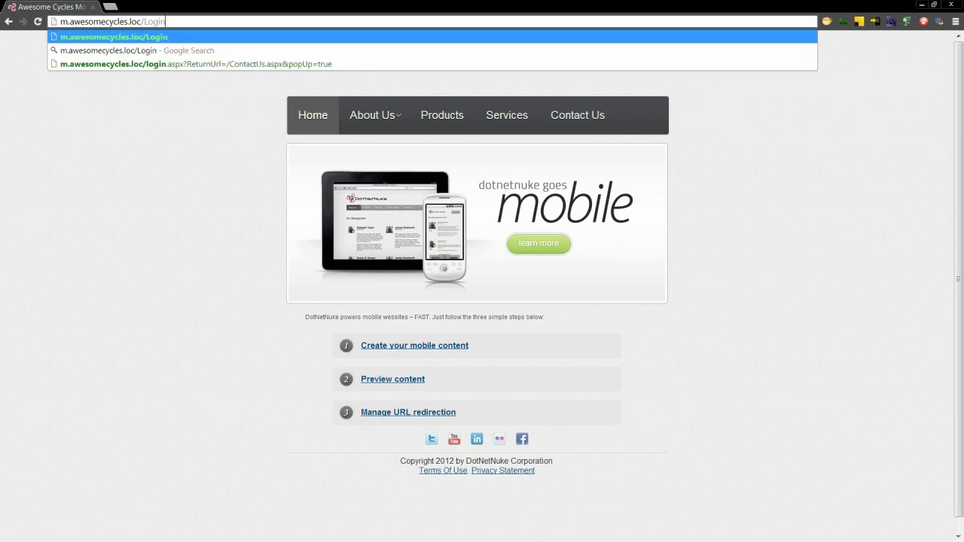
type(".aspx")
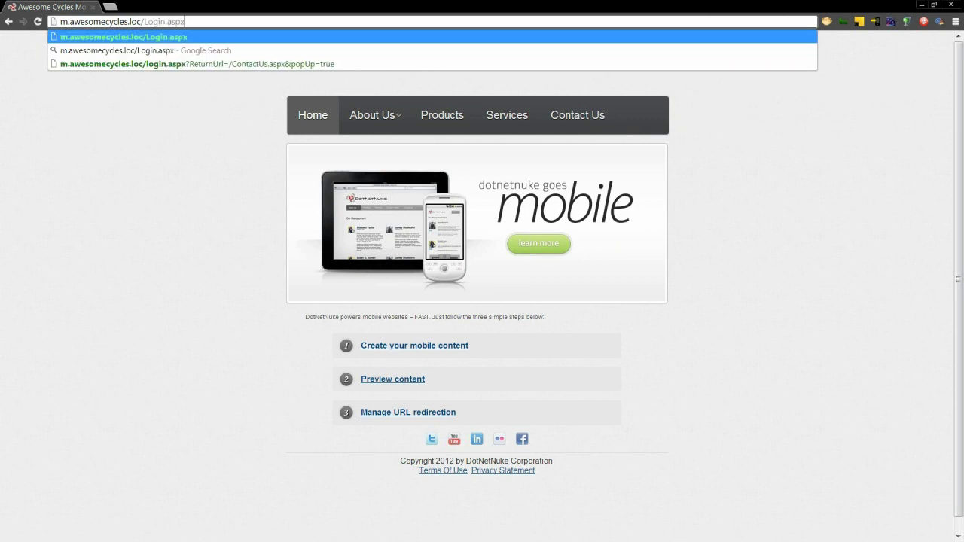
key("Return")
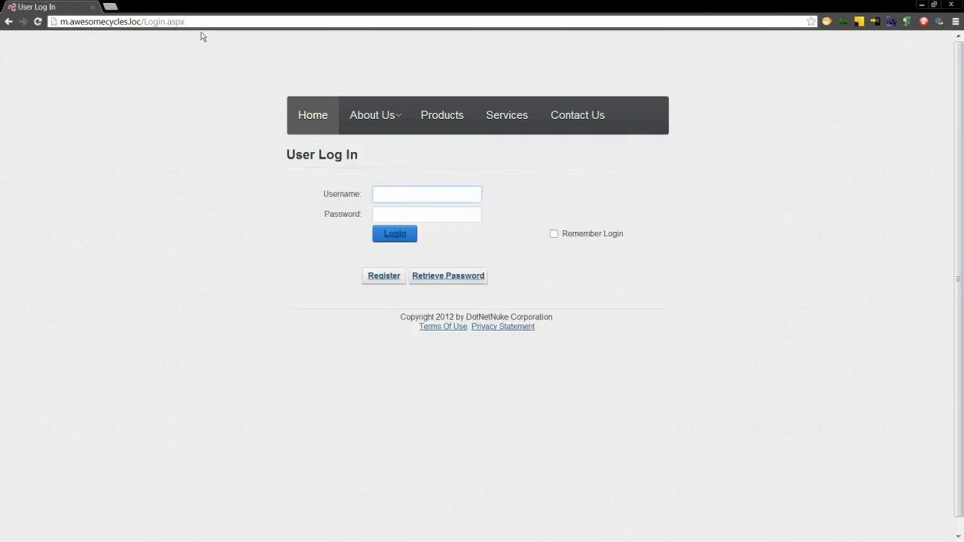
- Sign in to the mobile site with the host account credentials
type("host")
key("Tab")
type("•••")
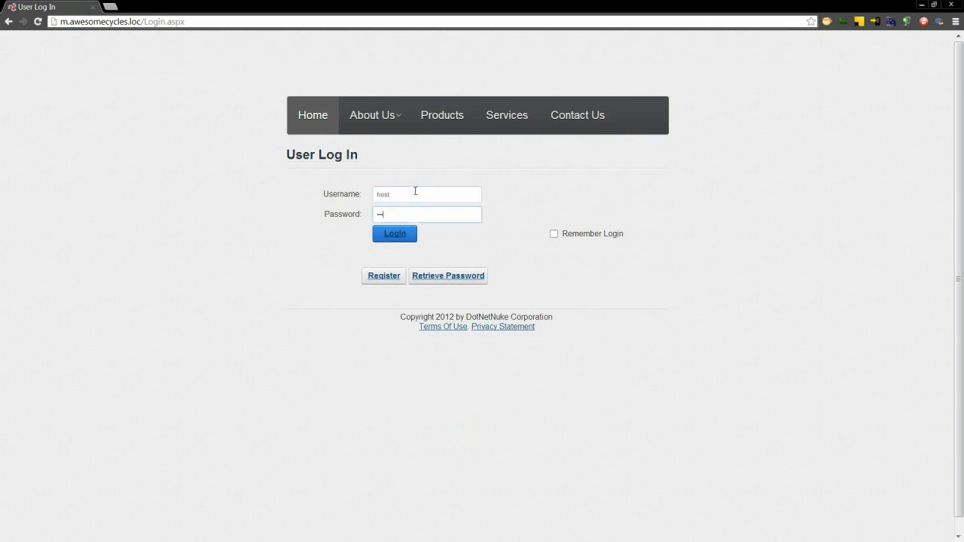
key("Return")
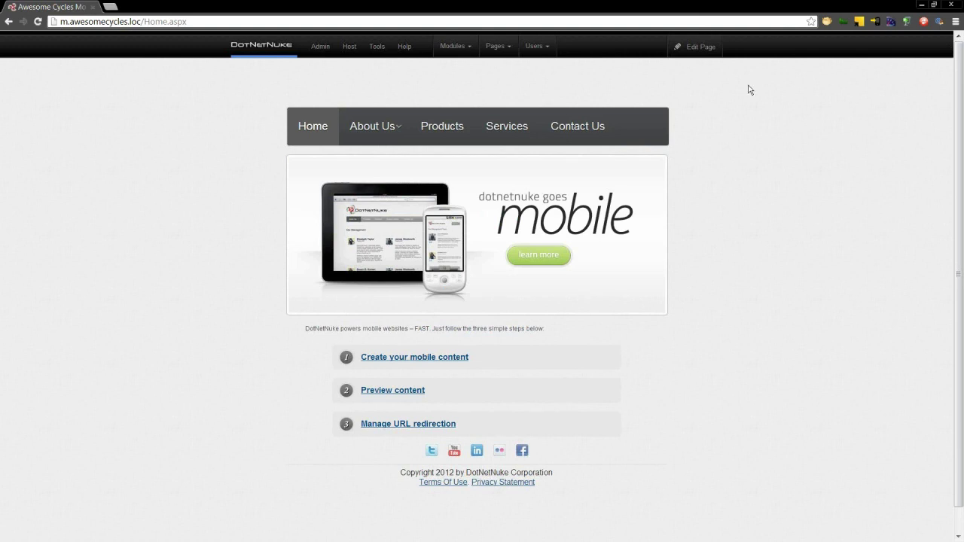
double_click(681, 8)
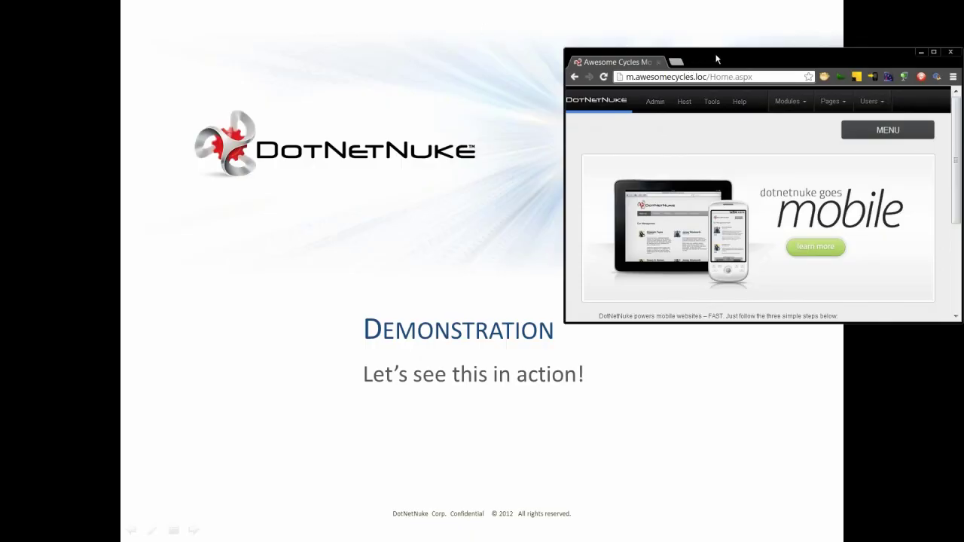
left_click_drag(717, 59, 396, 51)
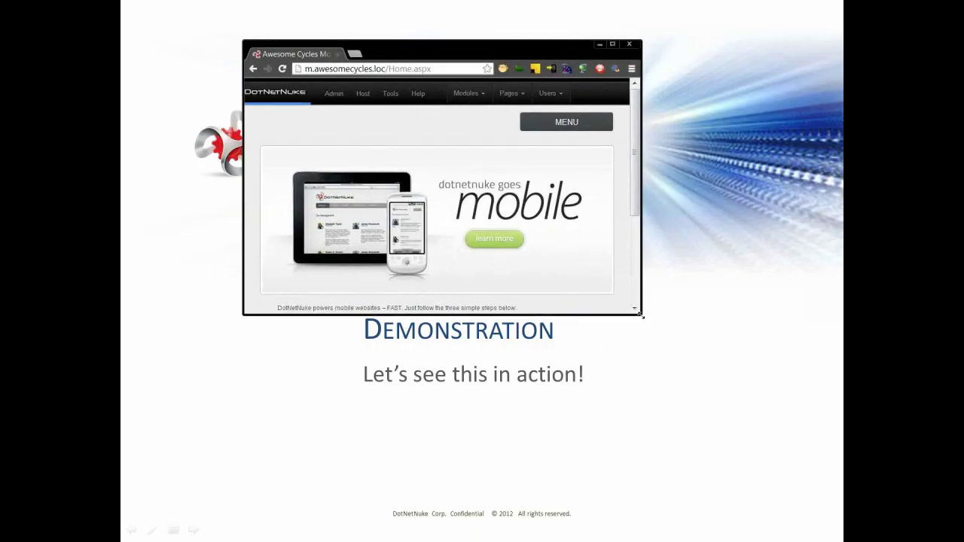
left_click_drag(641, 315, 790, 406)
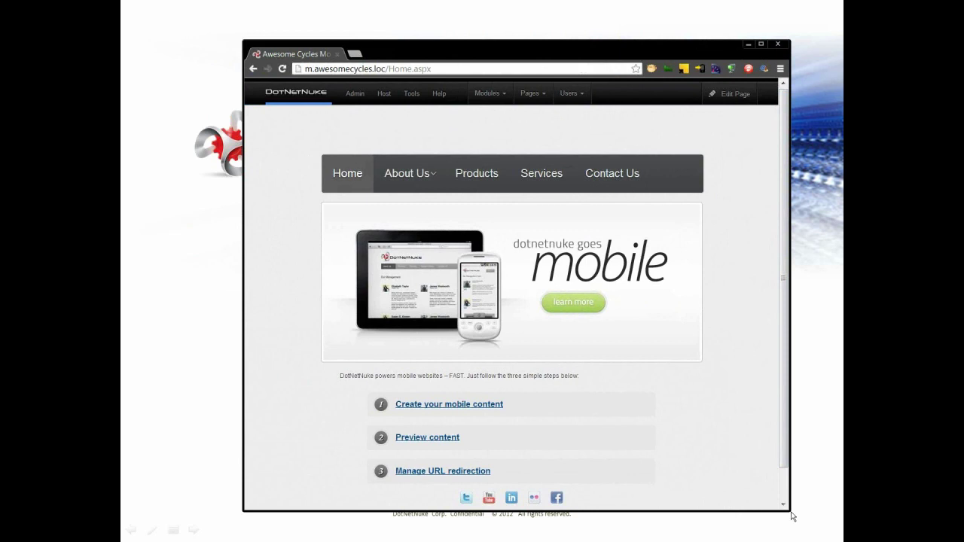
left_click_drag(789, 509, 387, 418)
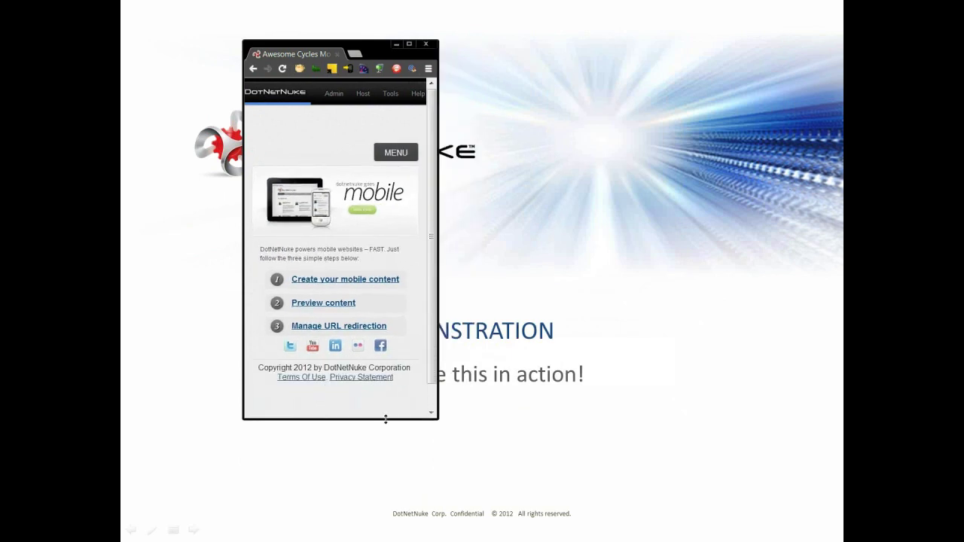
left_click(404, 156)
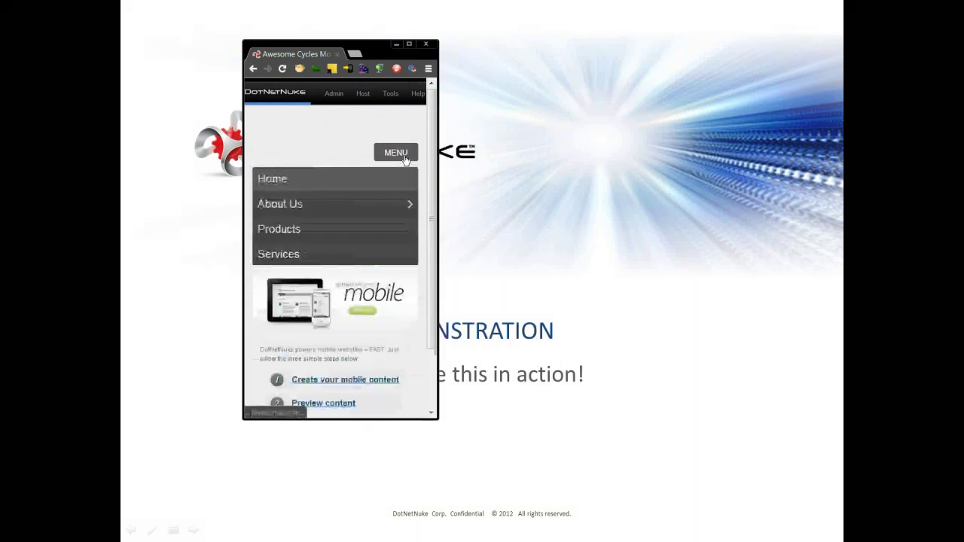
left_click(284, 241)
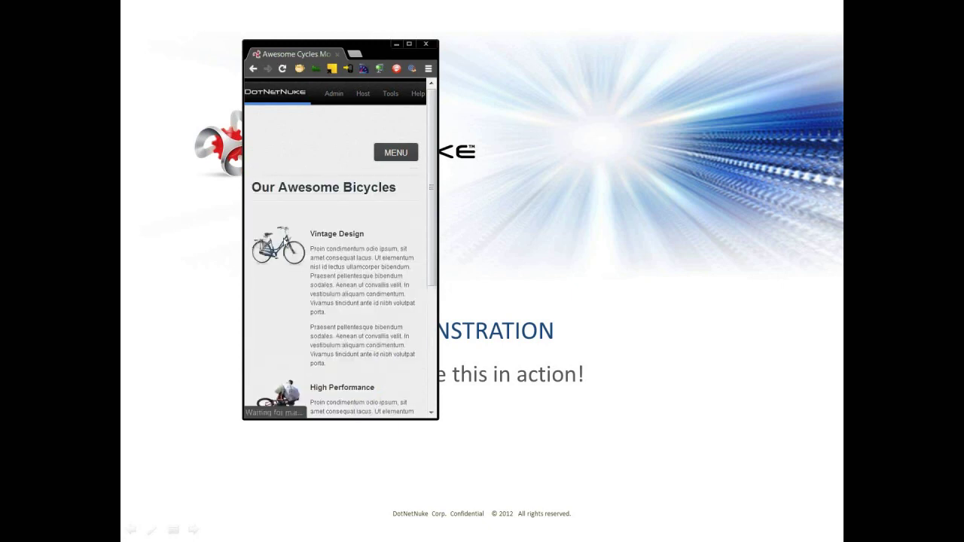
left_click(398, 153)
left_click(343, 284)
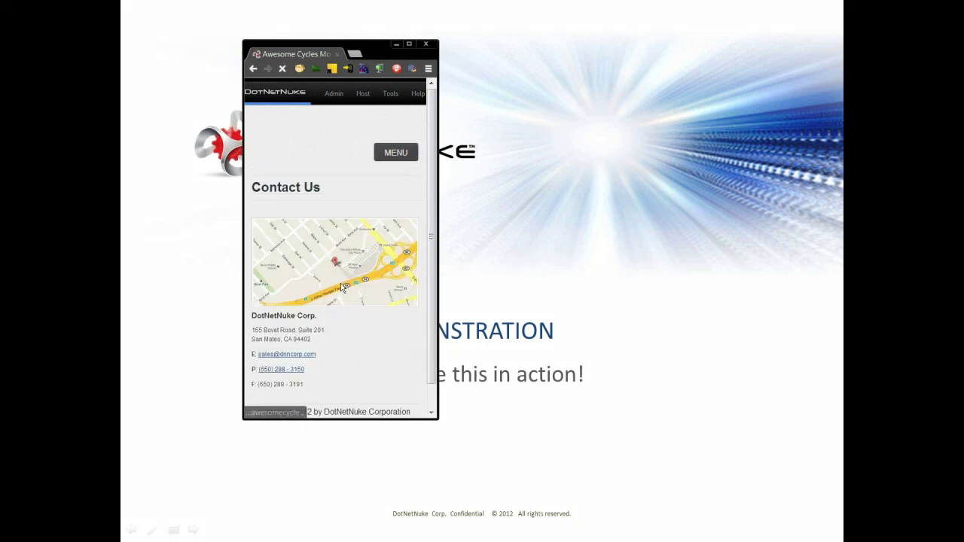
left_click(397, 154)
left_click(340, 181)
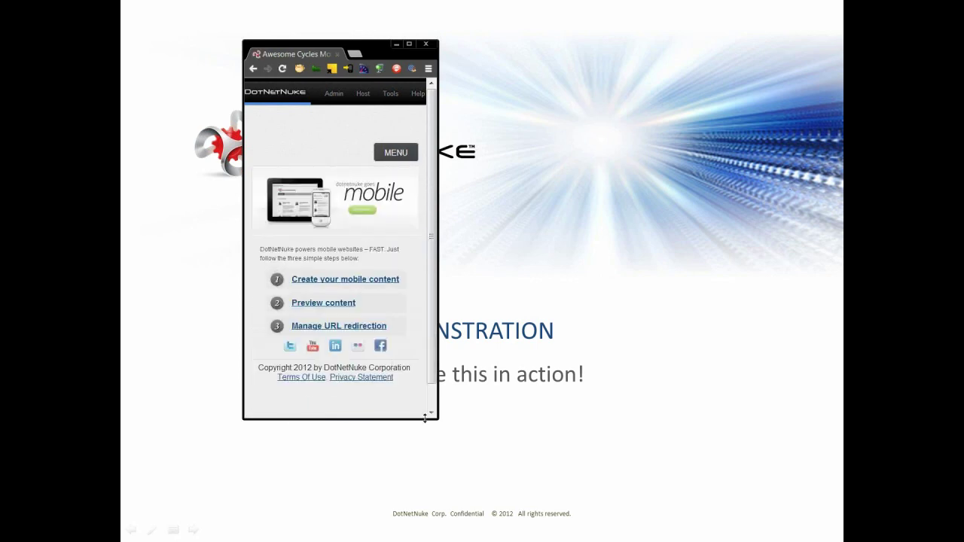
double_click(378, 51)
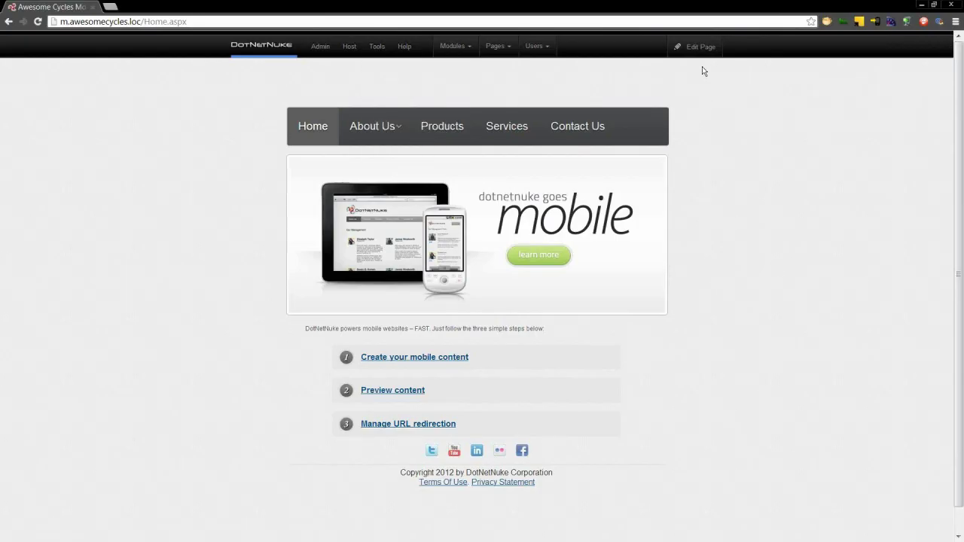
- Preview the mobile site full-window as an iPhone 4 and load the Products page
mouse_move(704, 46)
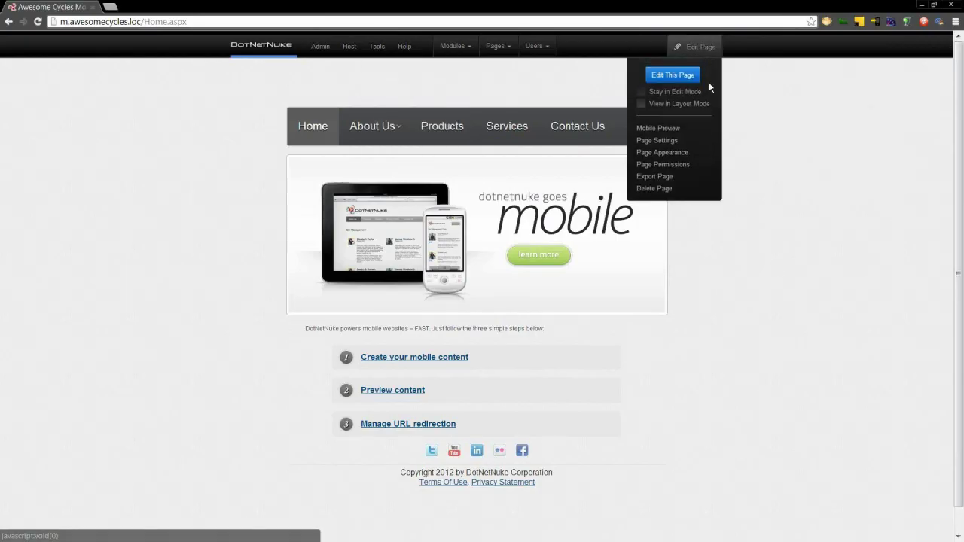
left_click(671, 128)
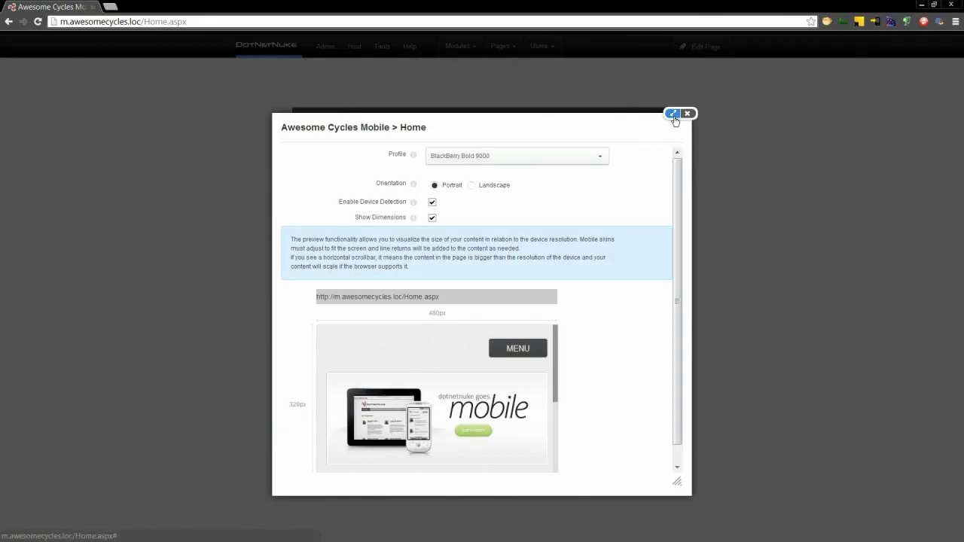
left_click(673, 113)
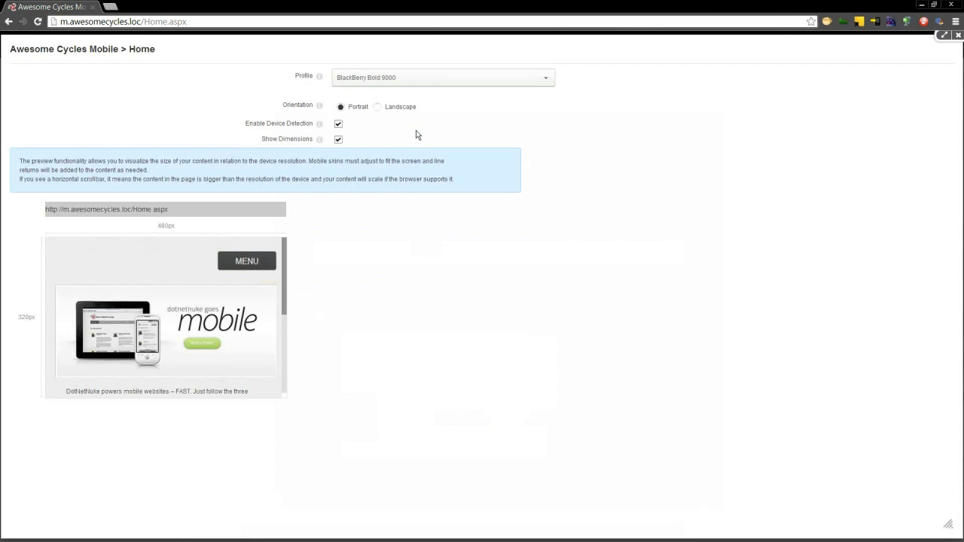
left_click(420, 79)
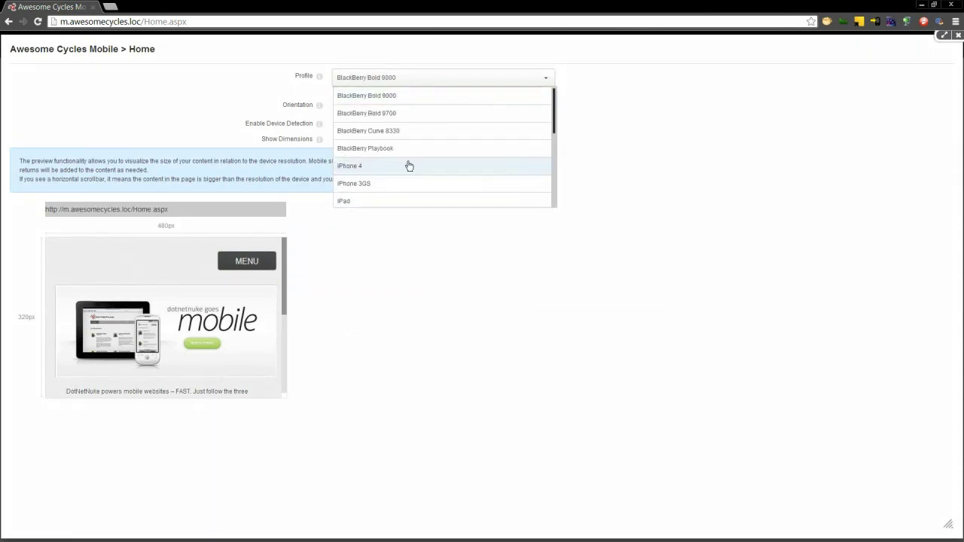
left_click(465, 175)
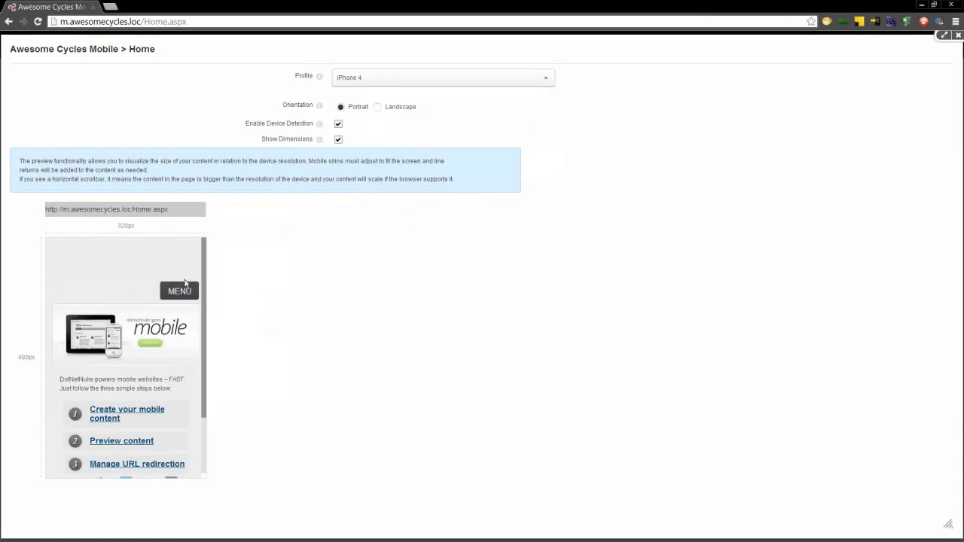
left_click(181, 292)
left_click(131, 372)
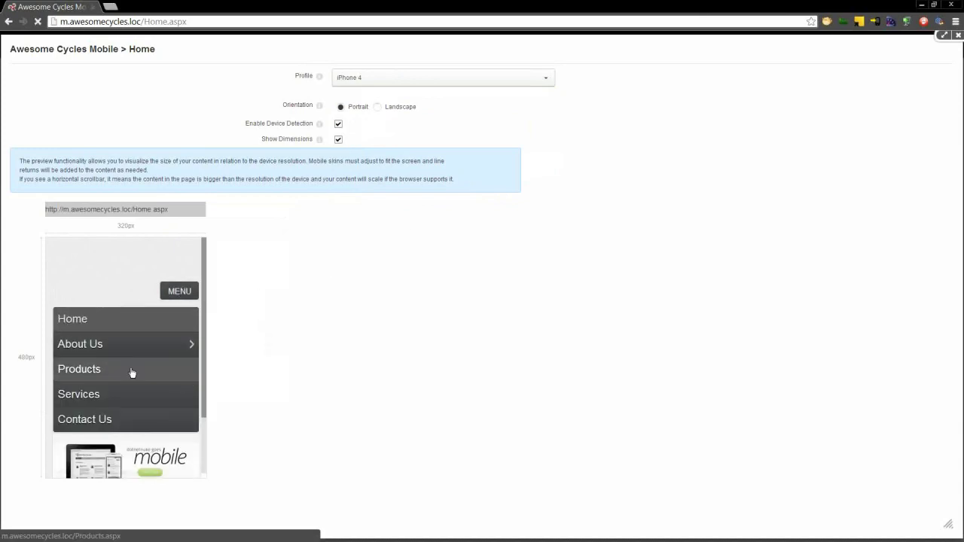
- Switch the iPhone 4 preview to landscape, reload Products, then close the preview
left_click(398, 108)
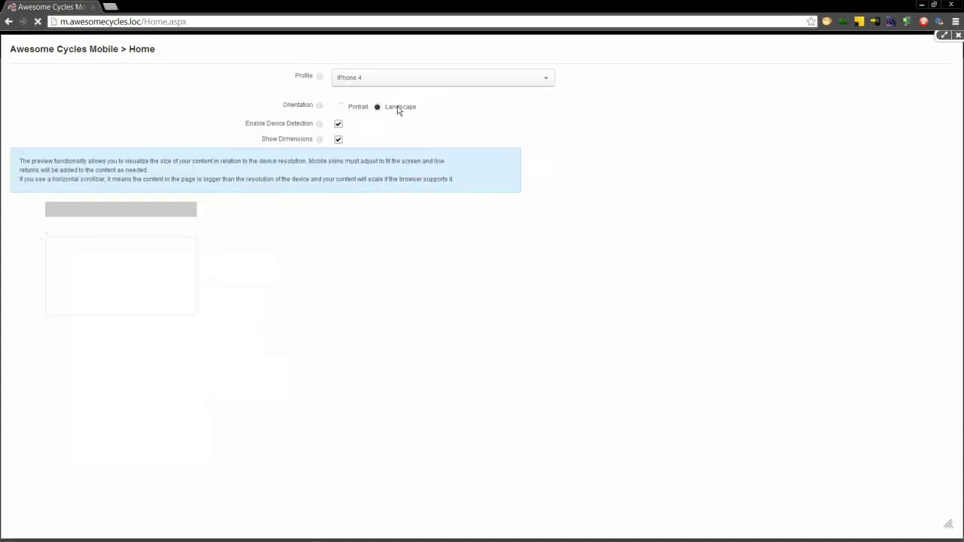
left_click(263, 262)
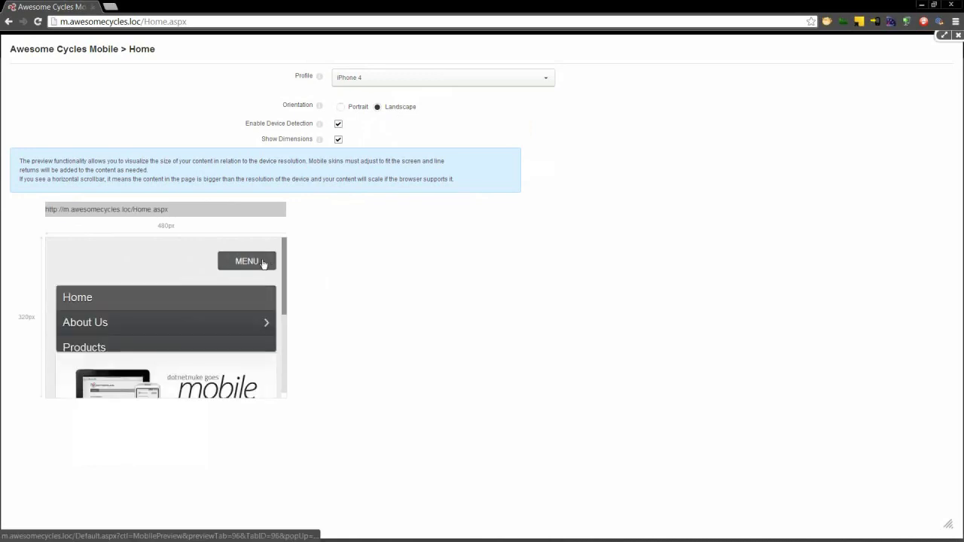
left_click(180, 351)
left_click(405, 81)
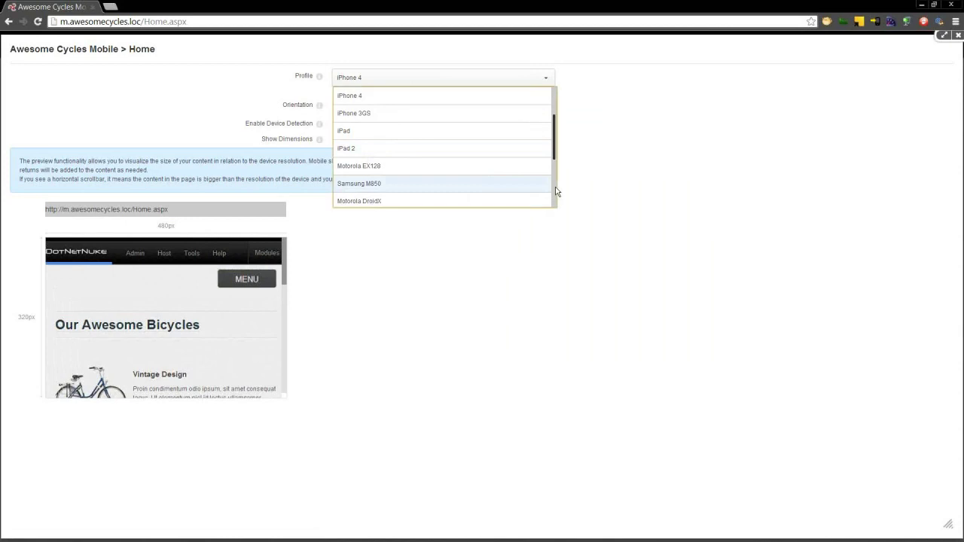
left_click_drag(554, 161, 560, 215)
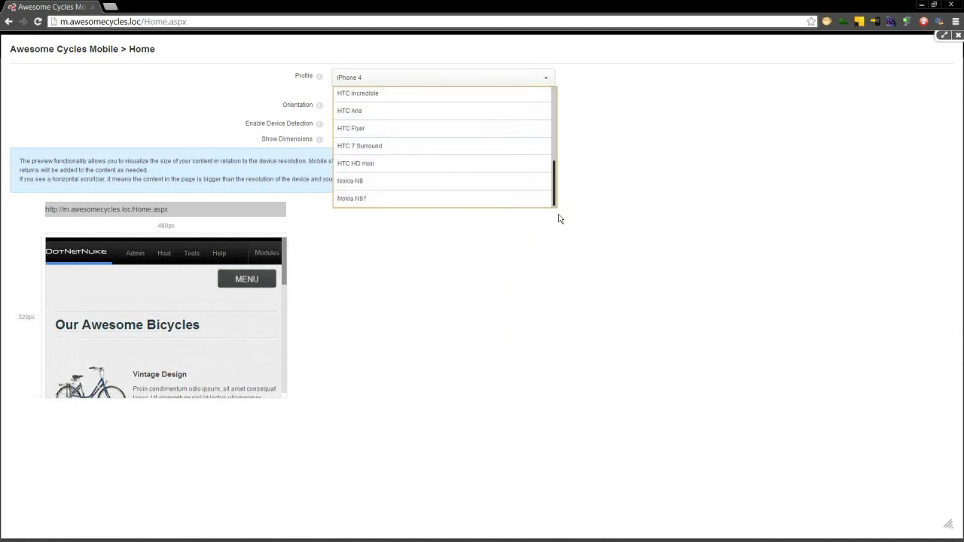
left_click(529, 239)
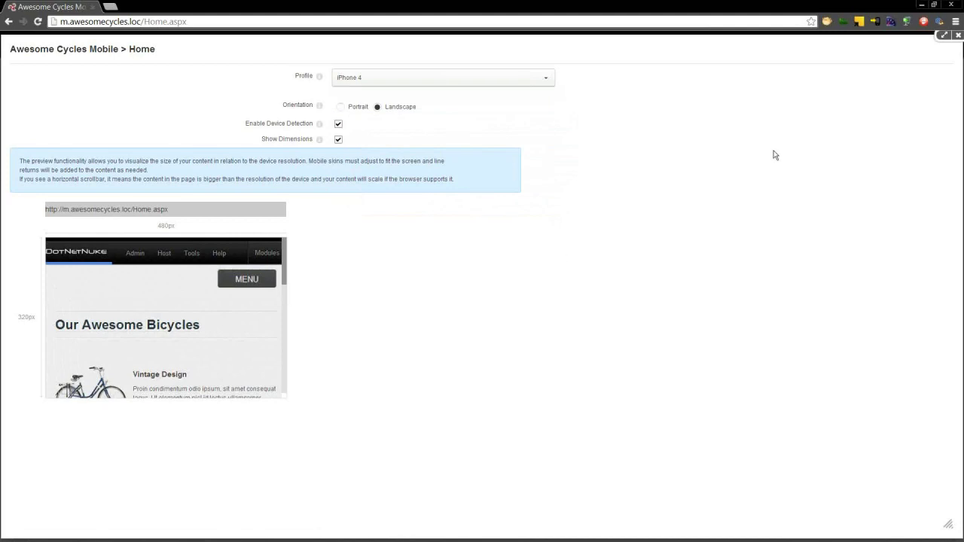
left_click(944, 35)
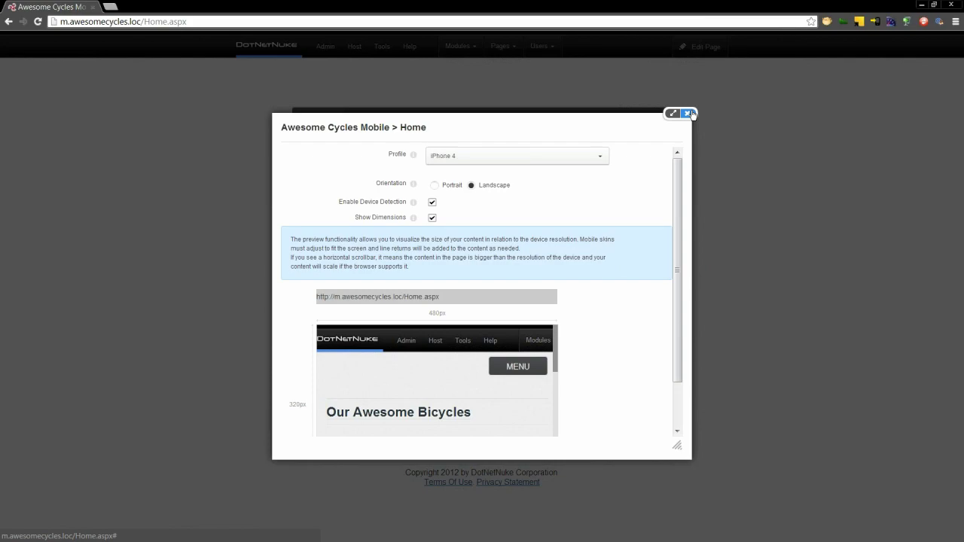
left_click(687, 114)
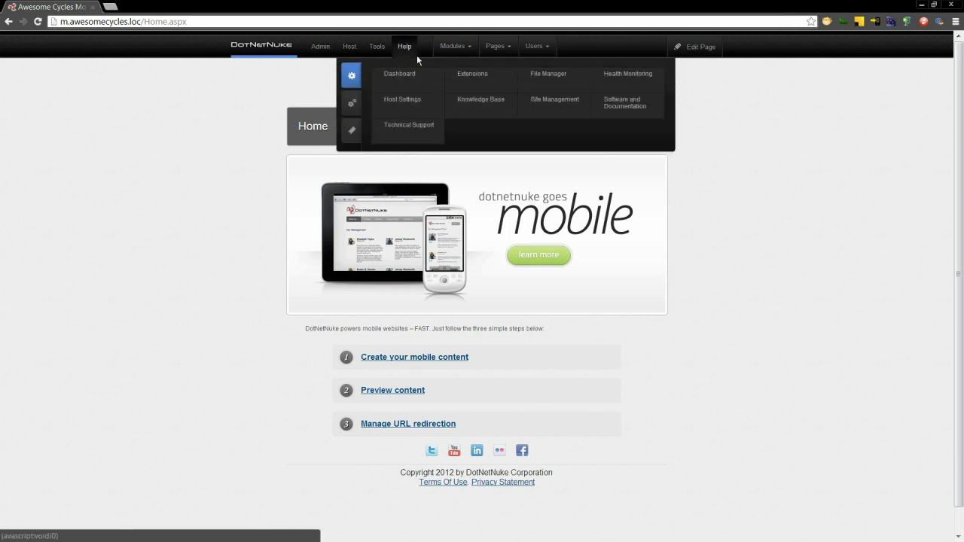
- Switch to the Awesome Cycles Desktop Site using Tools > Switch Sites
mouse_move(376, 48)
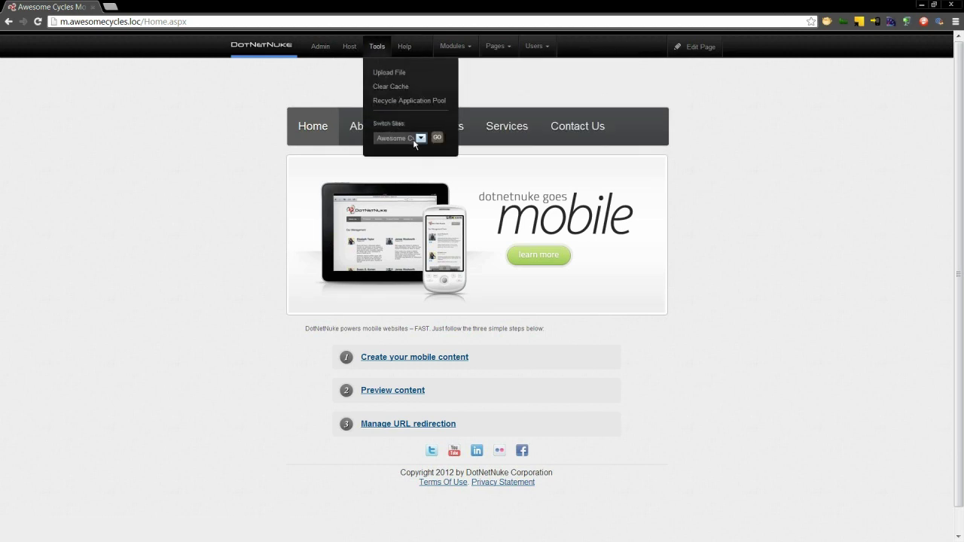
left_click(420, 139)
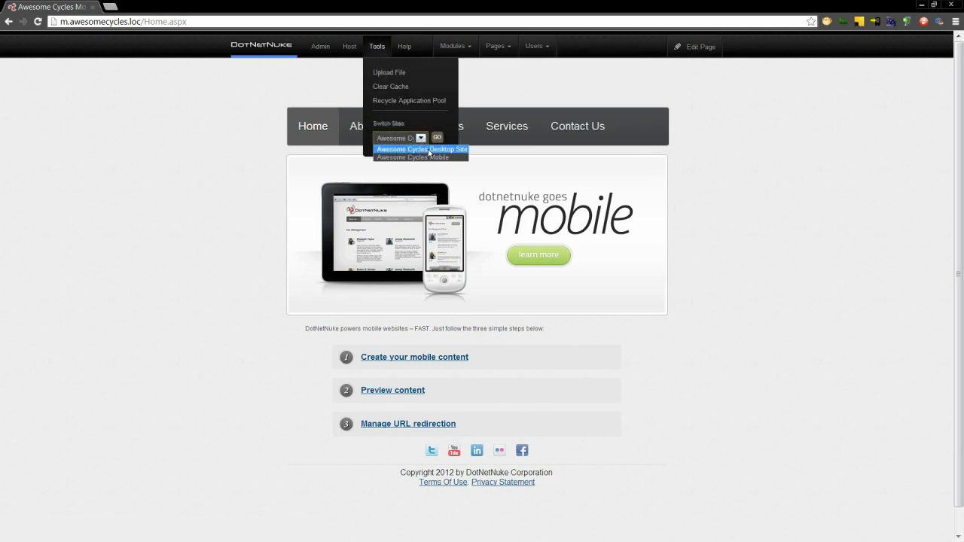
left_click(428, 150)
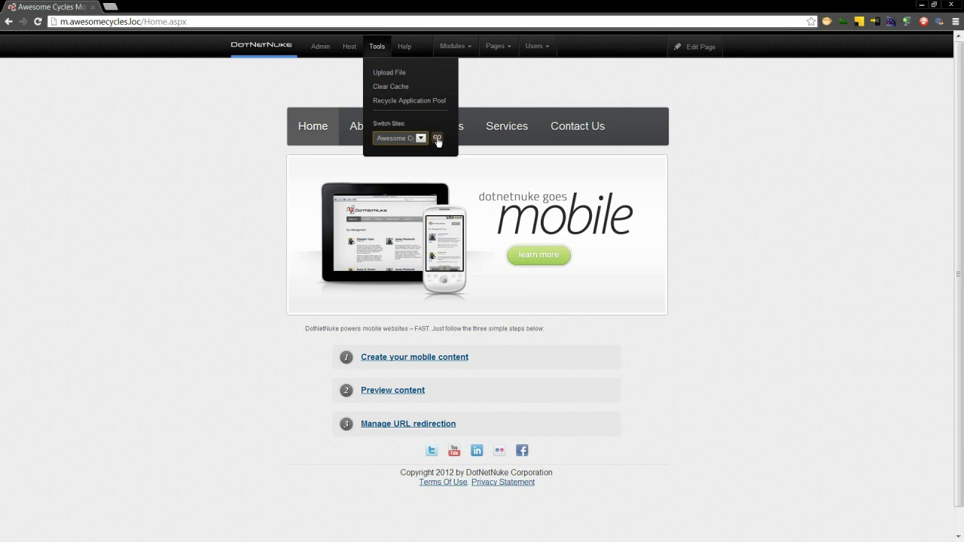
left_click(437, 140)
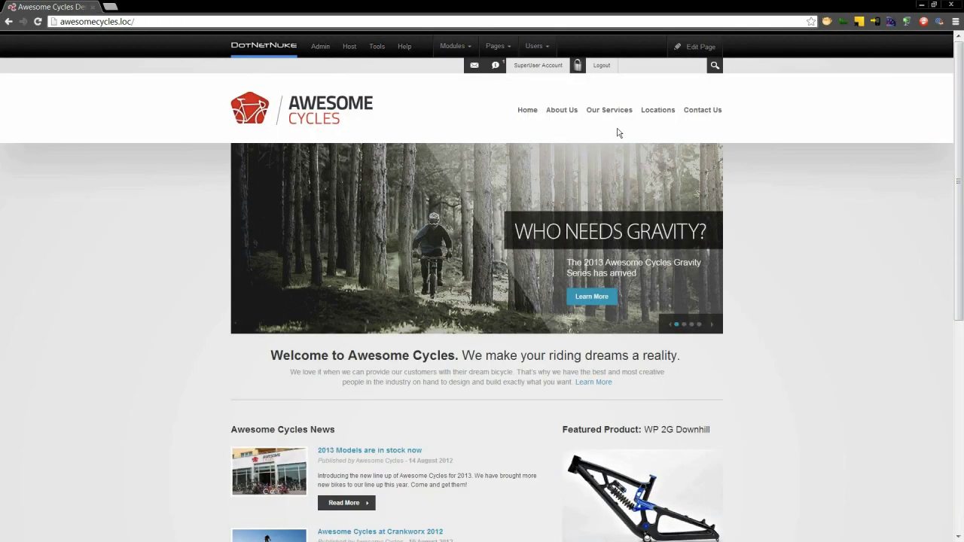
- Open Admin > Advanced > Site Redirection Management and pick the advanced-options redirection type
mouse_move(322, 48)
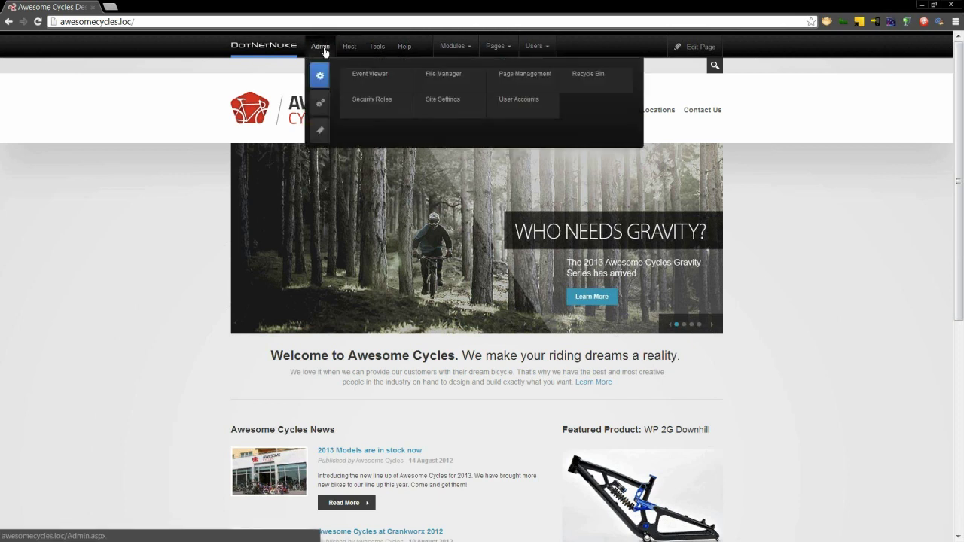
left_click(321, 104)
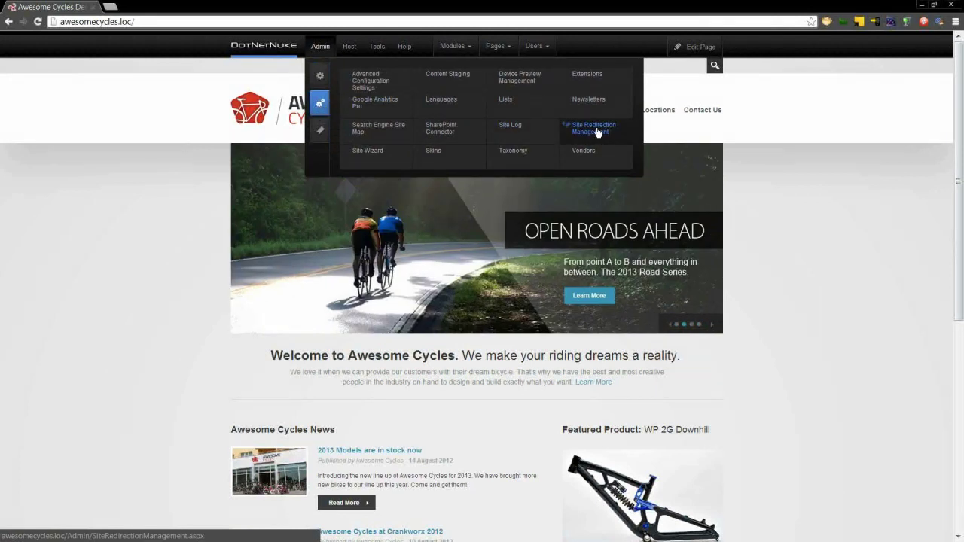
left_click(597, 132)
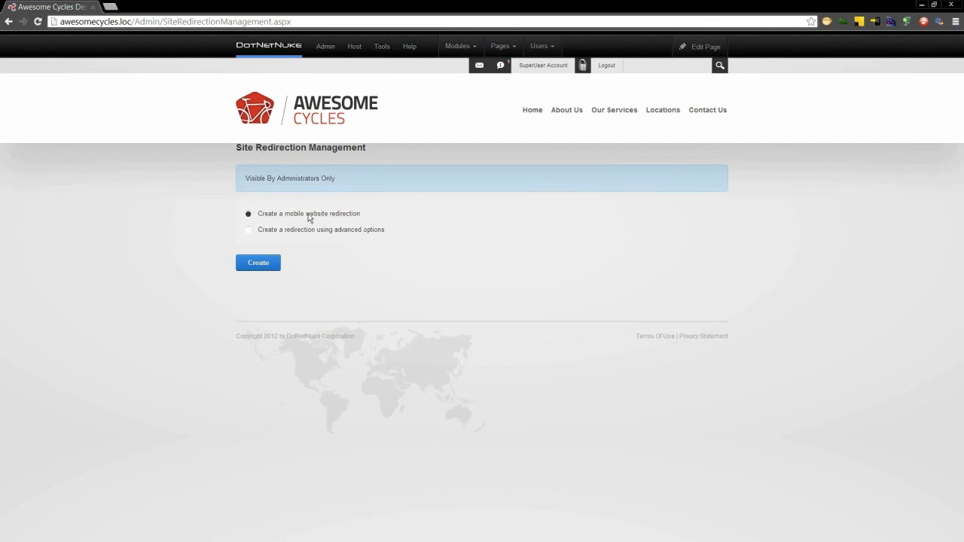
left_click(347, 233)
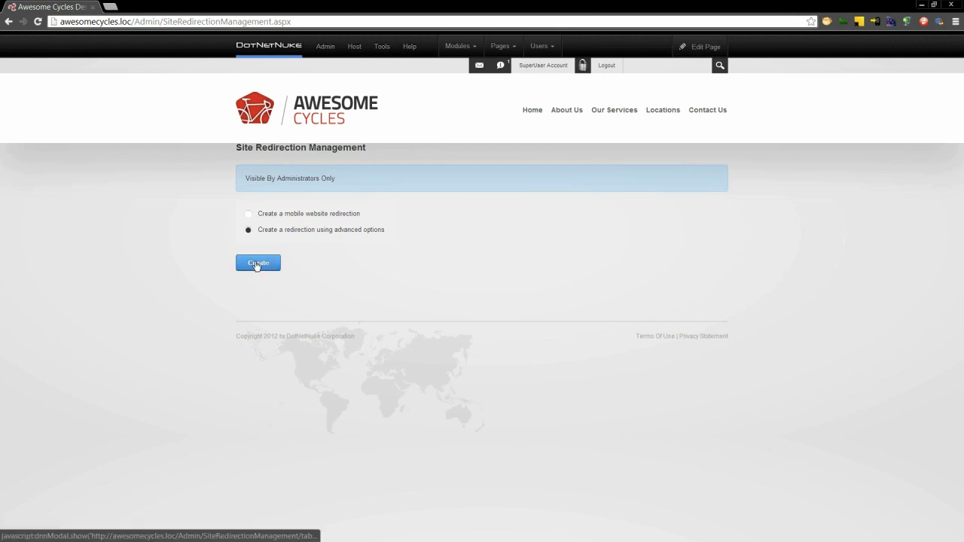
- Start a site redirection named iPhone that redirects to a site with Advanced device rules
left_click(256, 264)
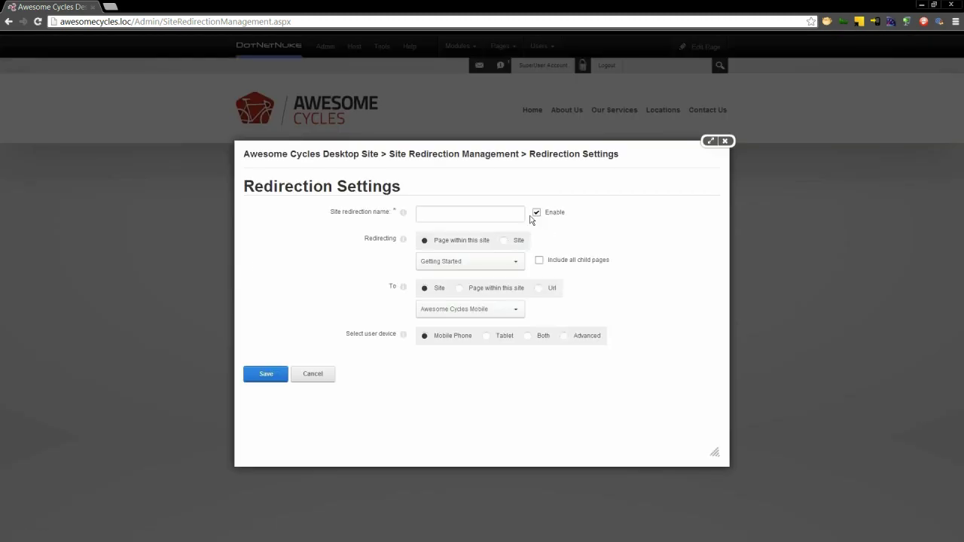
left_click(483, 215)
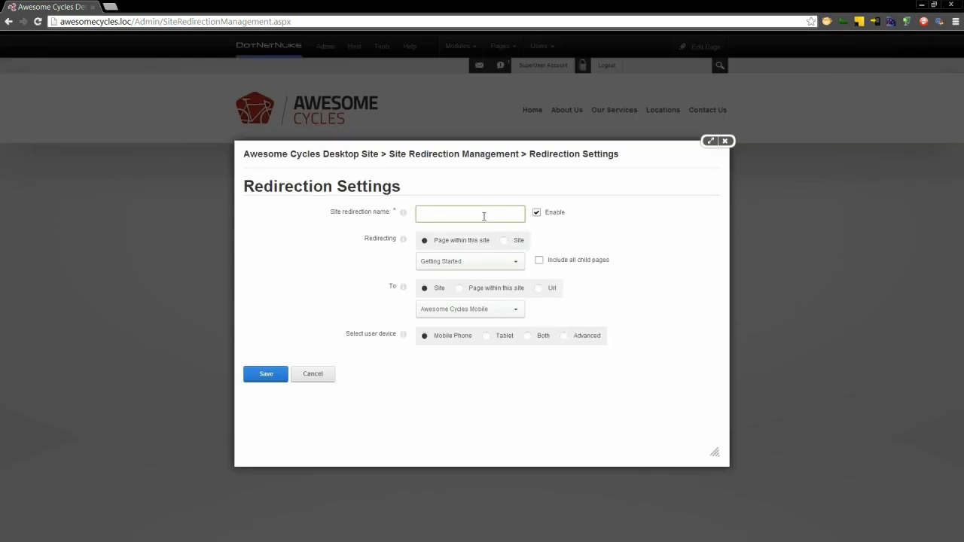
type("iPhone")
left_click(520, 242)
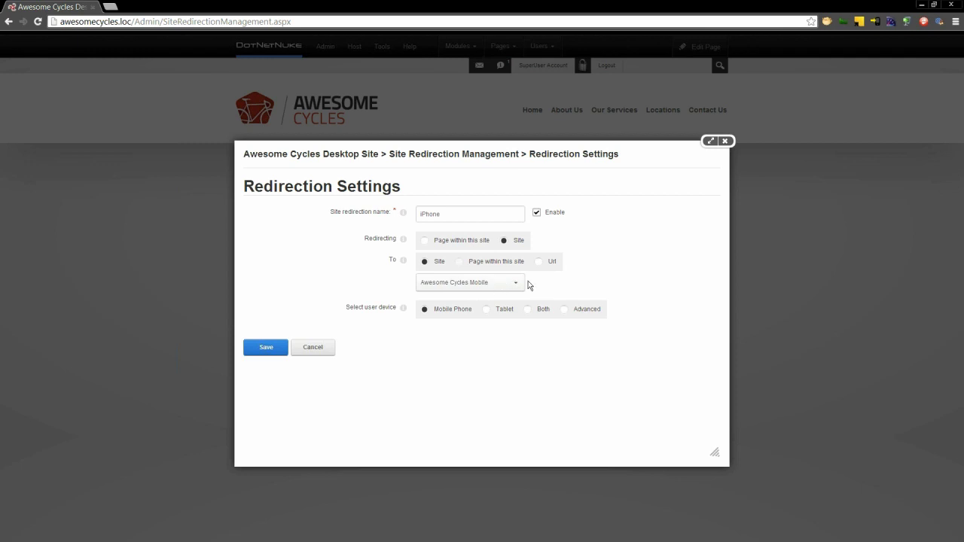
left_click(502, 312)
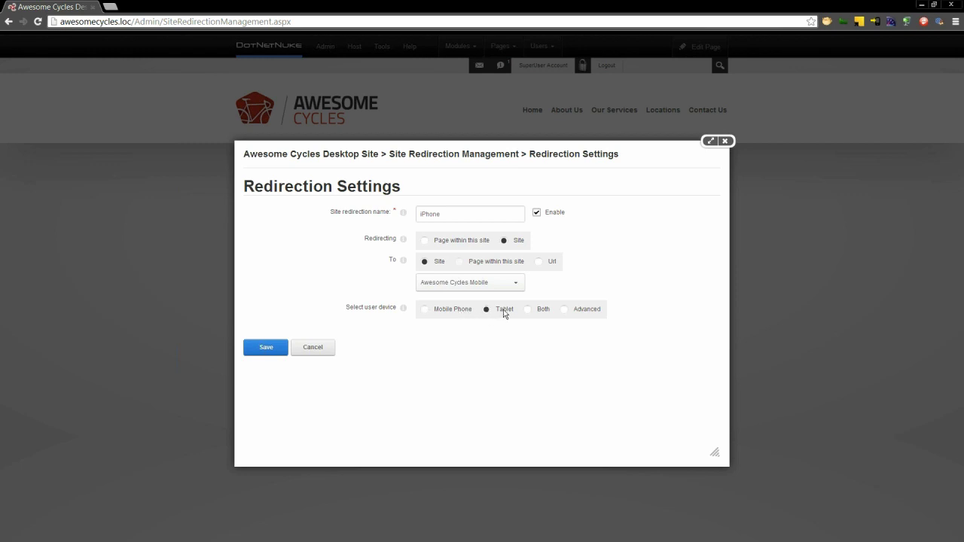
left_click(546, 312)
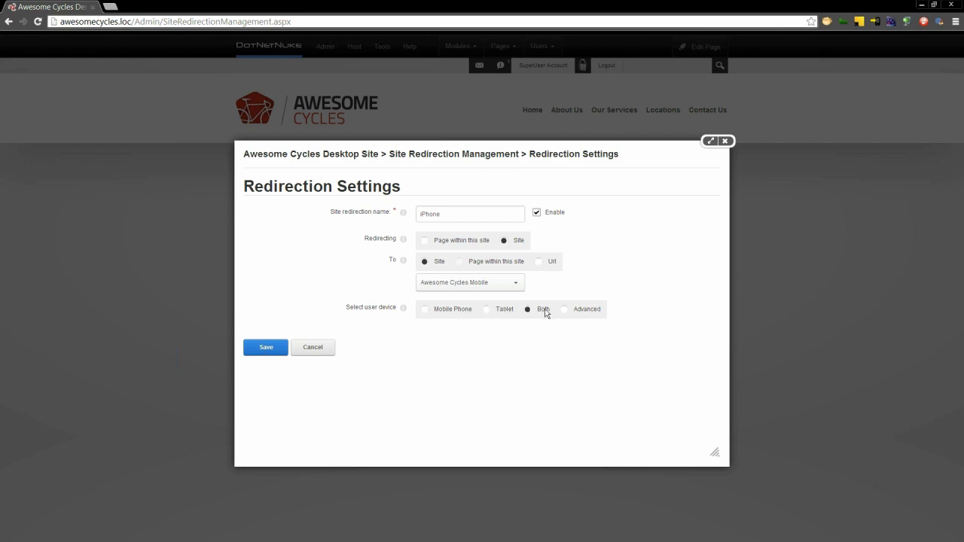
left_click(588, 310)
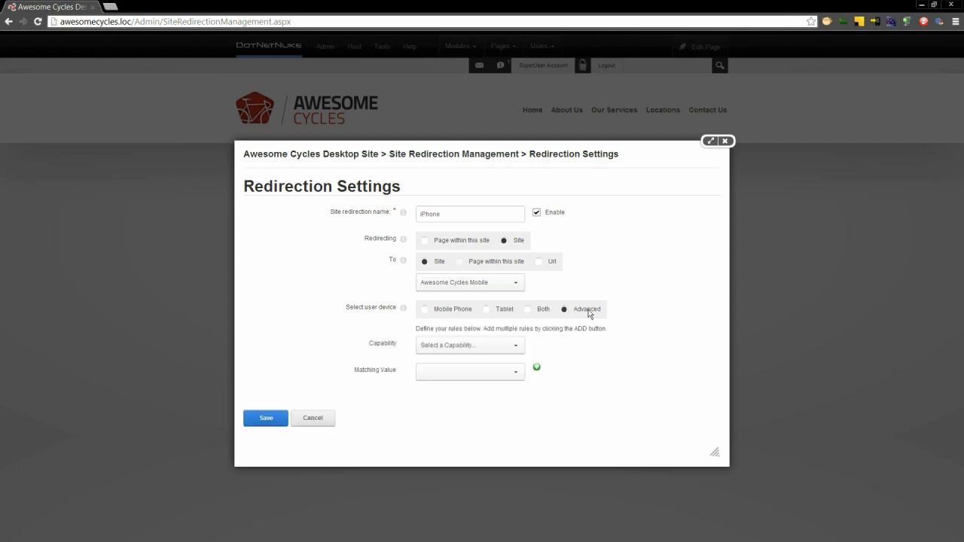
- Add the device rule IsMobile = True
left_click(517, 347)
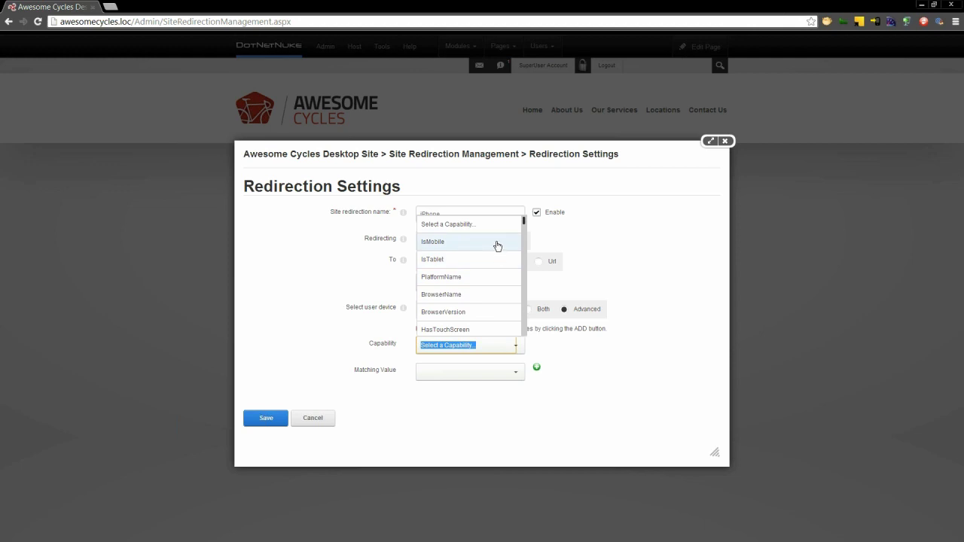
left_click(497, 246)
left_click(515, 369)
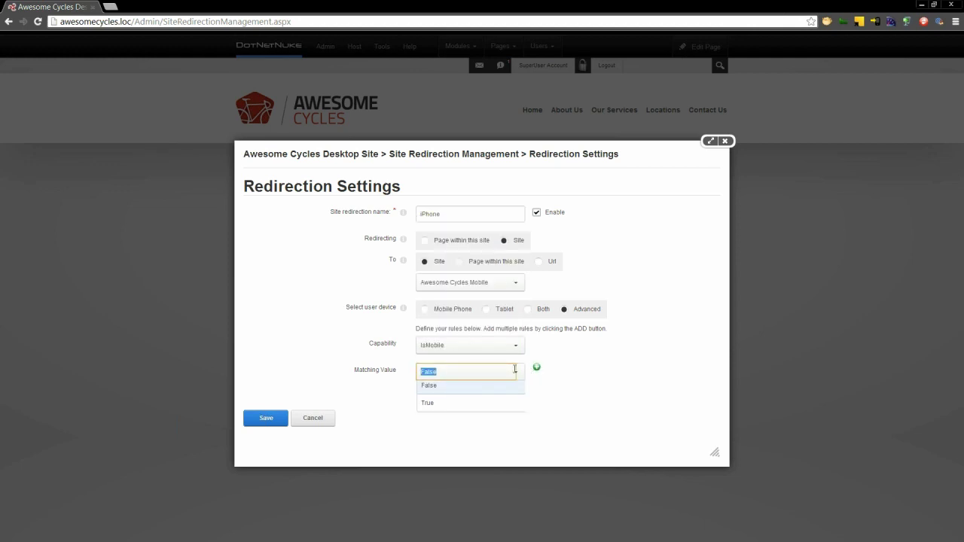
left_click(498, 402)
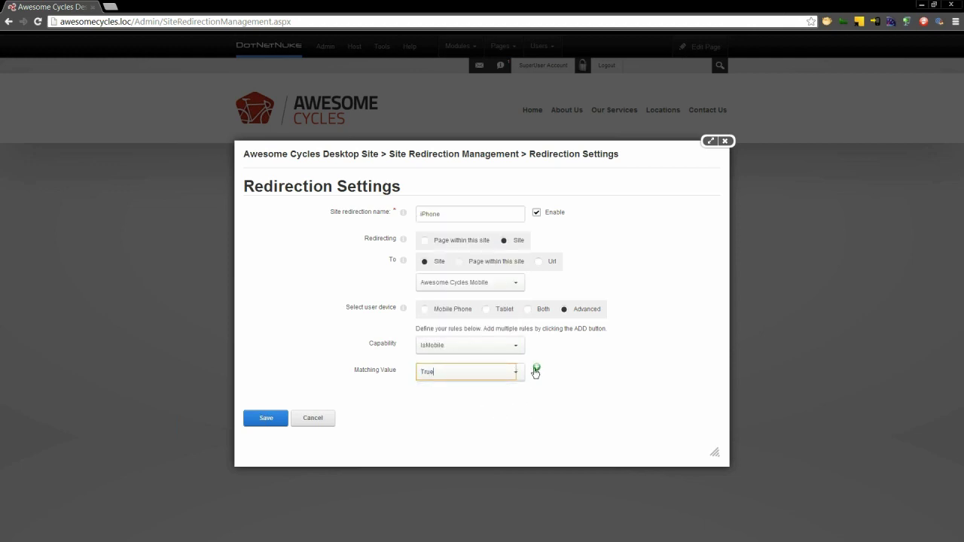
left_click(535, 369)
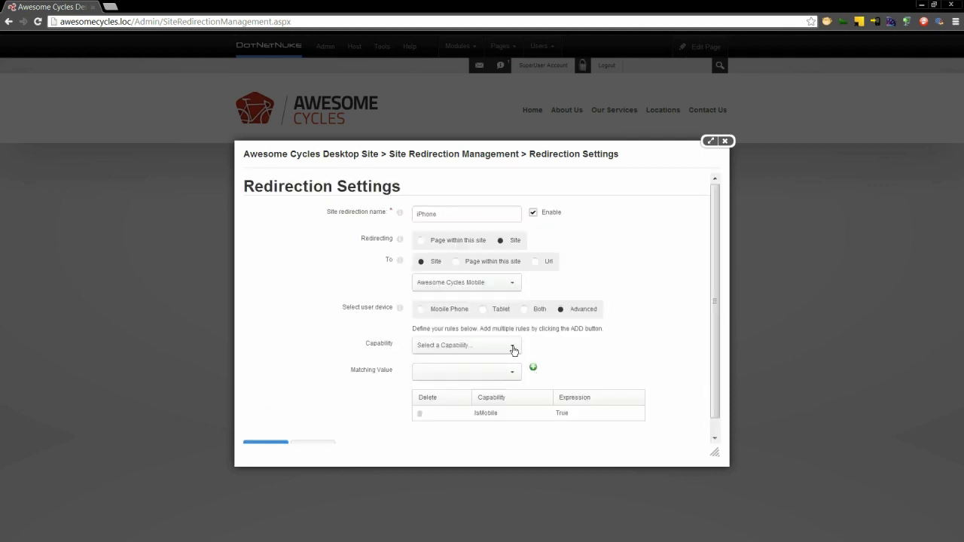
- Add the device rule PlatformName = iOS
left_click(513, 349)
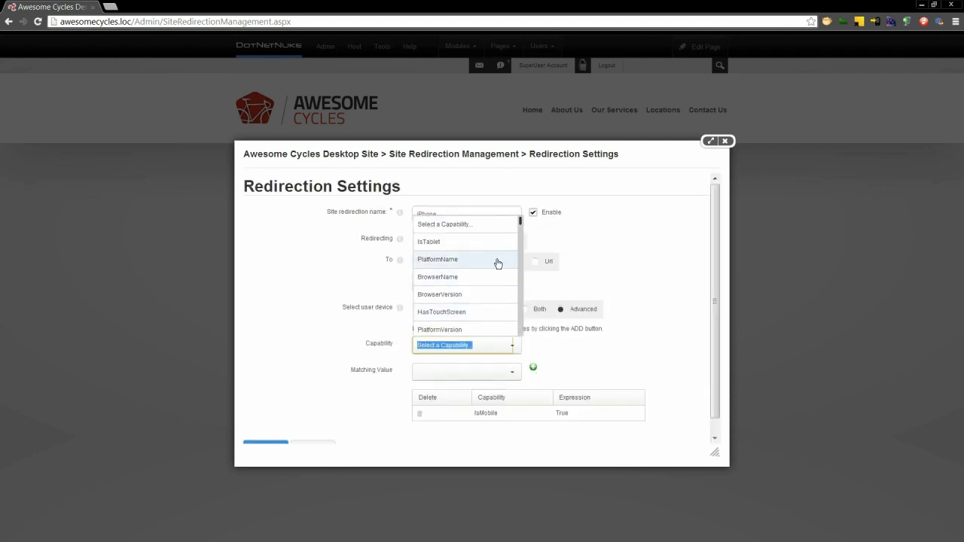
left_click(498, 262)
left_click(512, 374)
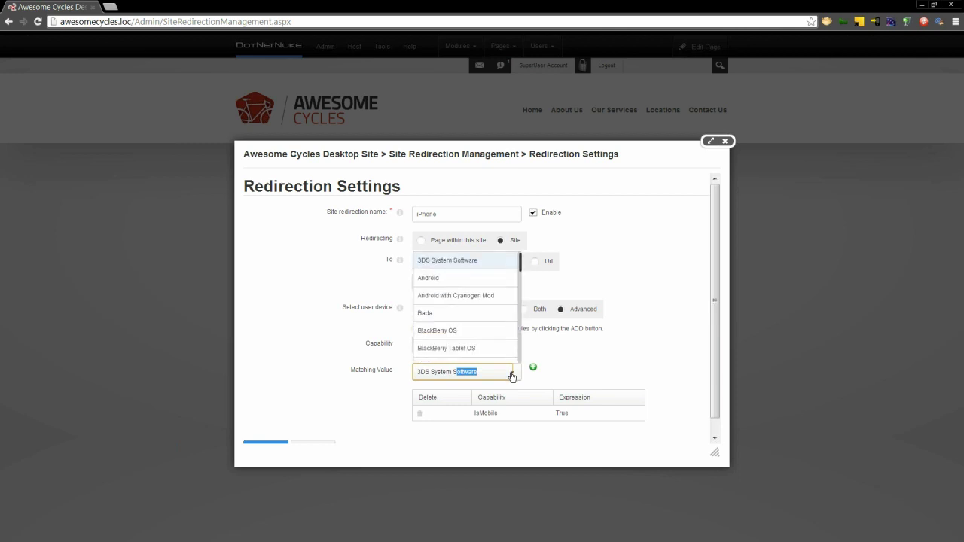
left_click(521, 344)
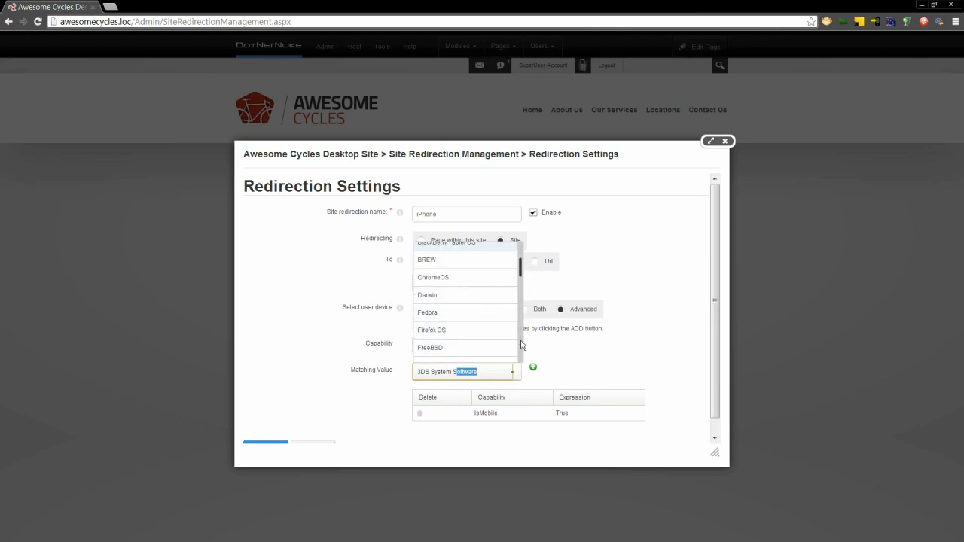
left_click(521, 345)
left_click(485, 286)
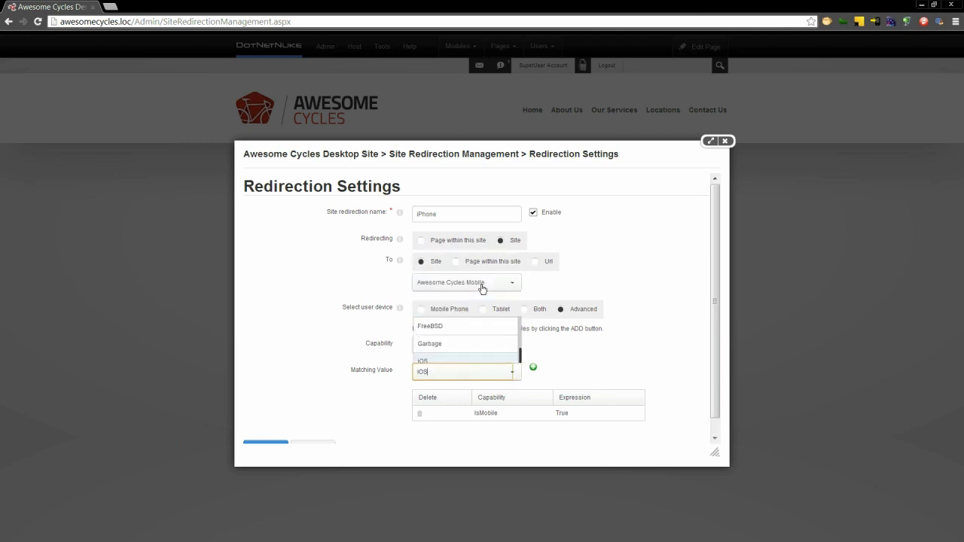
left_click(533, 367)
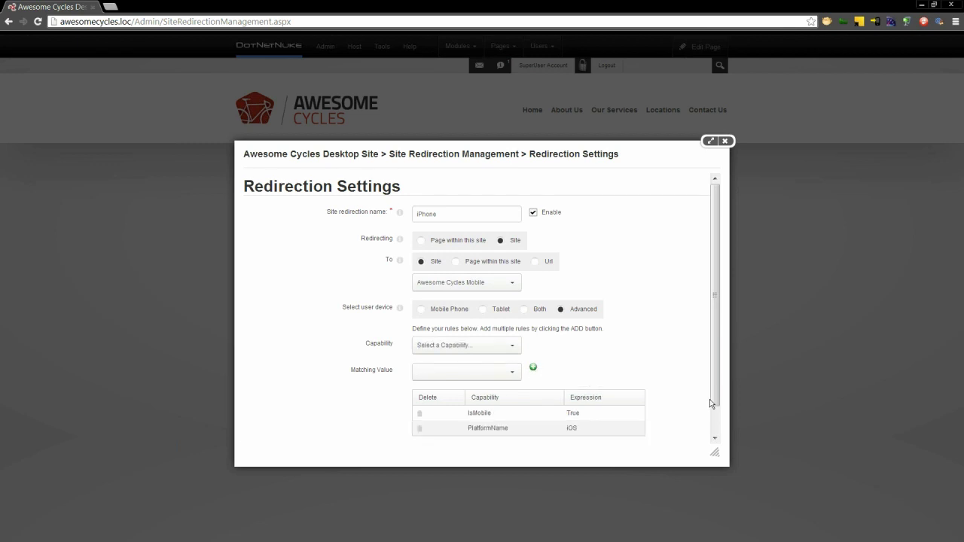
left_click(714, 422)
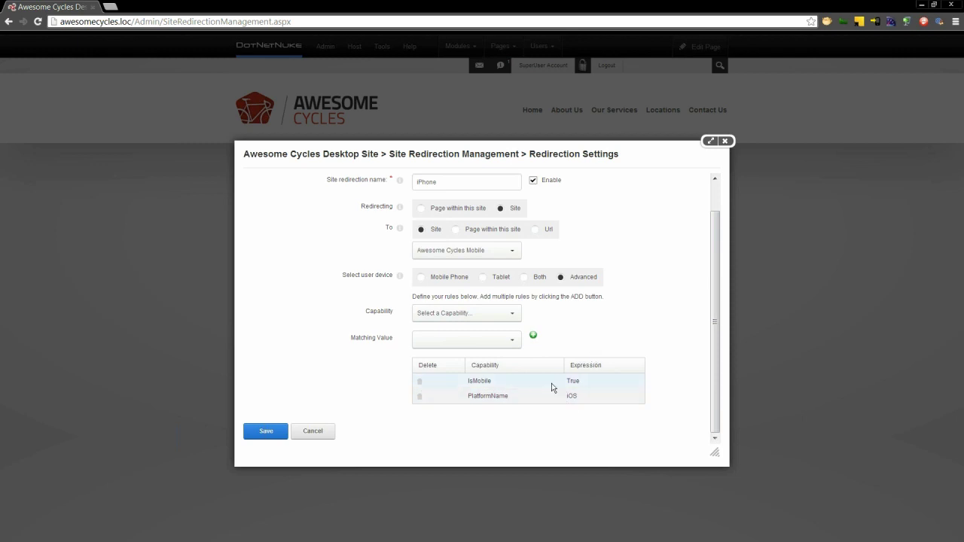
- Save the iPhone redirection and start an Android Phones site redirection with Advanced rules
left_click(266, 431)
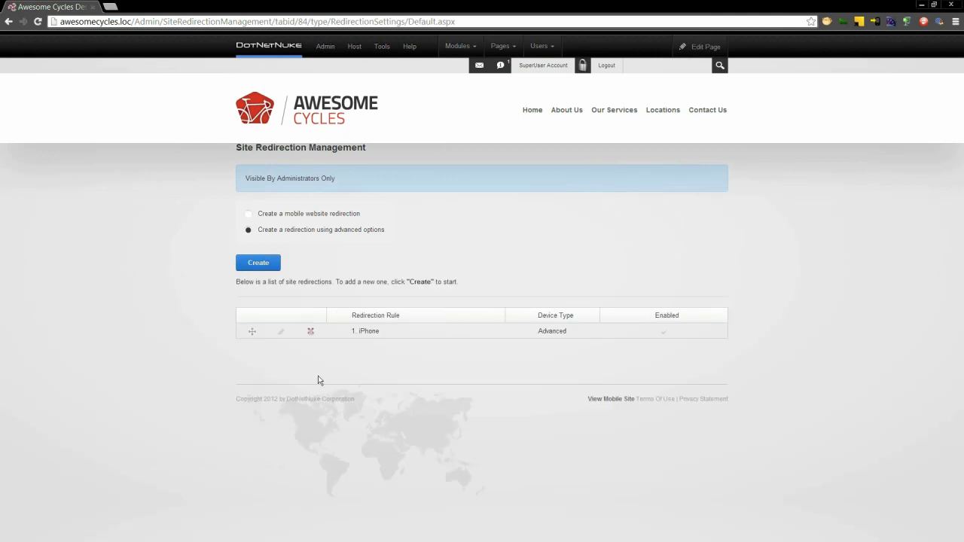
left_click(271, 265)
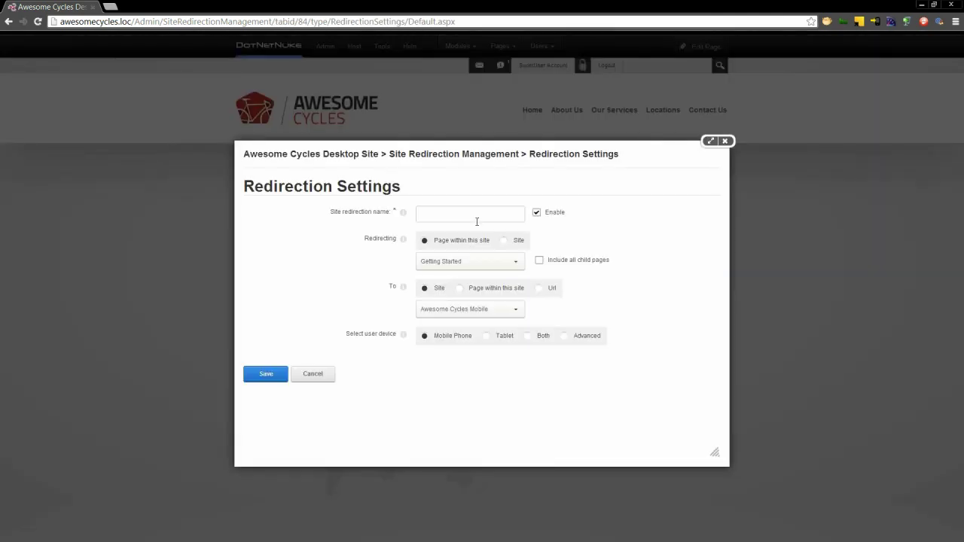
left_click(478, 212)
type("Androi")
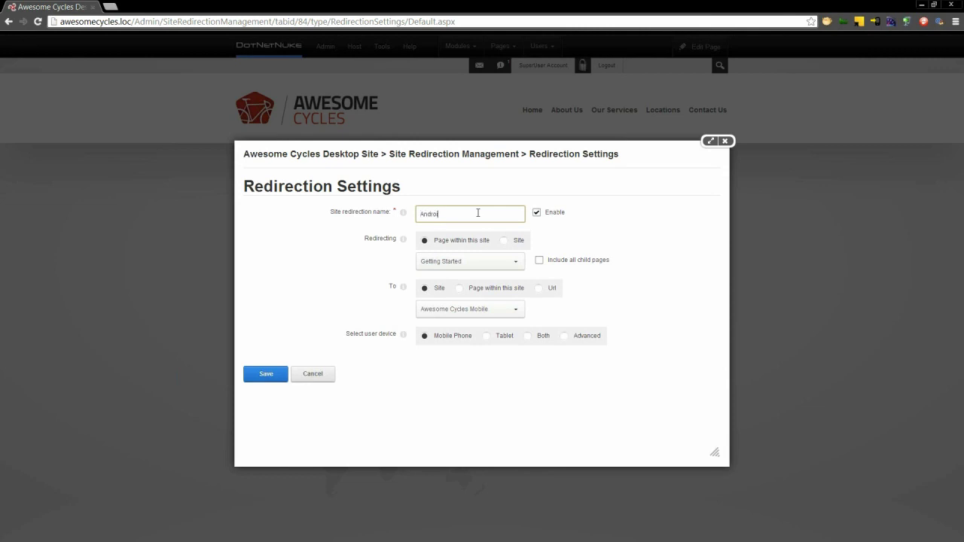
type("d Phones")
left_click(519, 242)
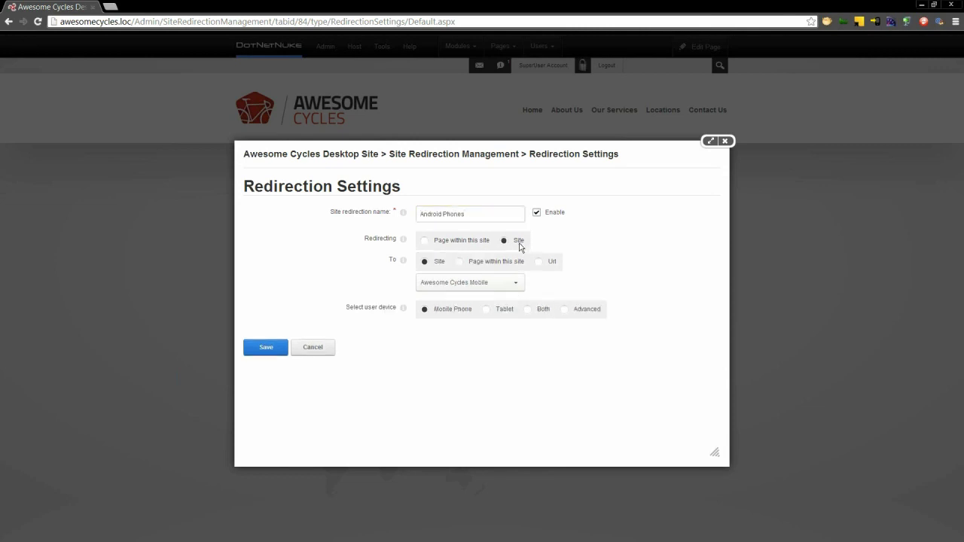
left_click(563, 315)
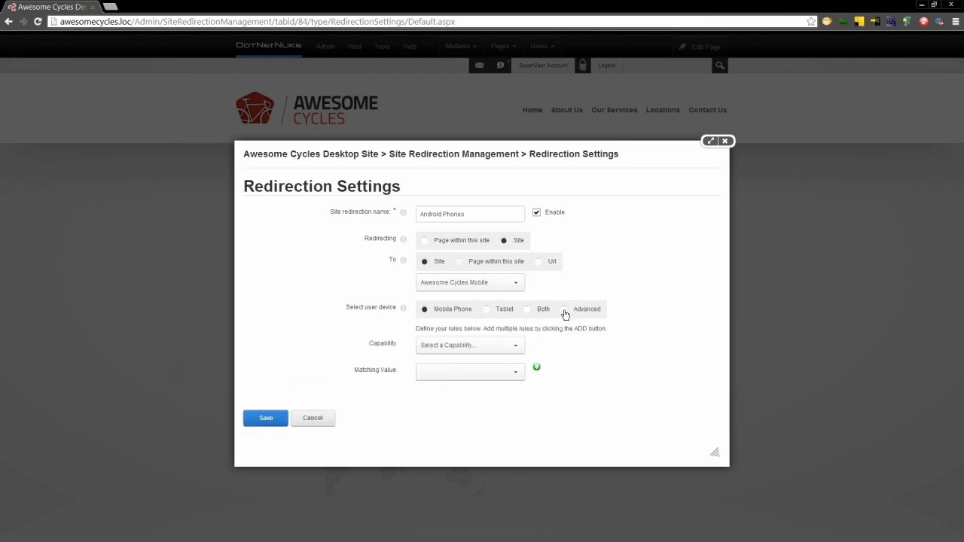
- Add the device rules IsMobile = True and PlatformName = Android
left_click(517, 347)
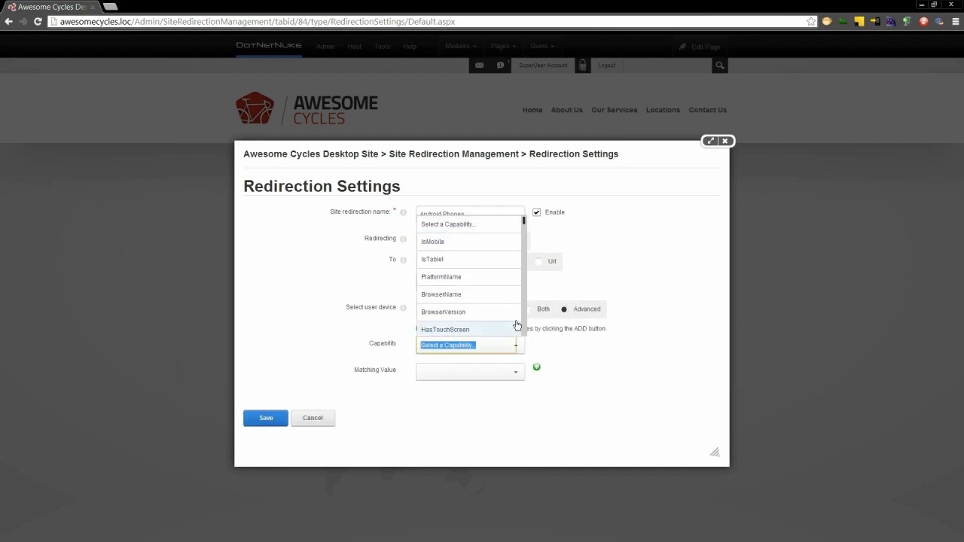
left_click(476, 242)
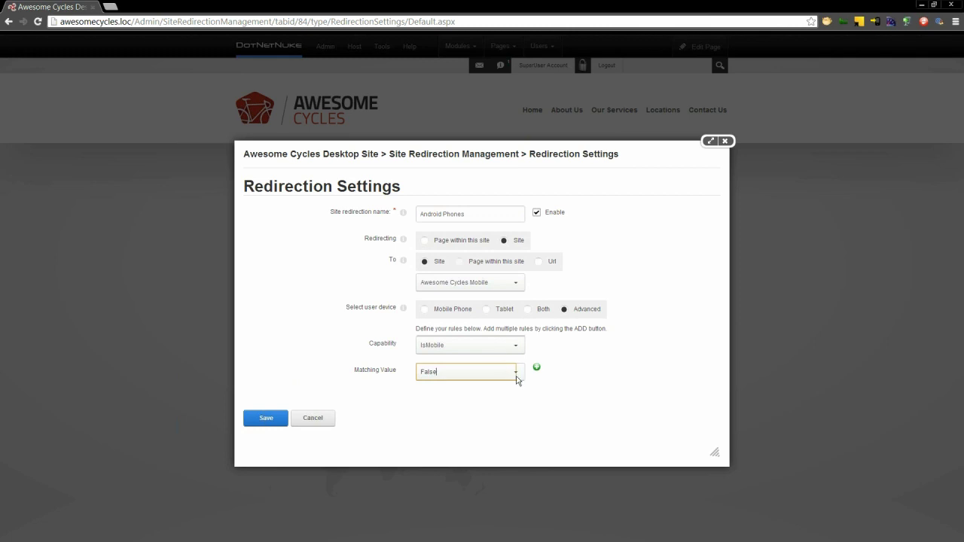
left_click(516, 376)
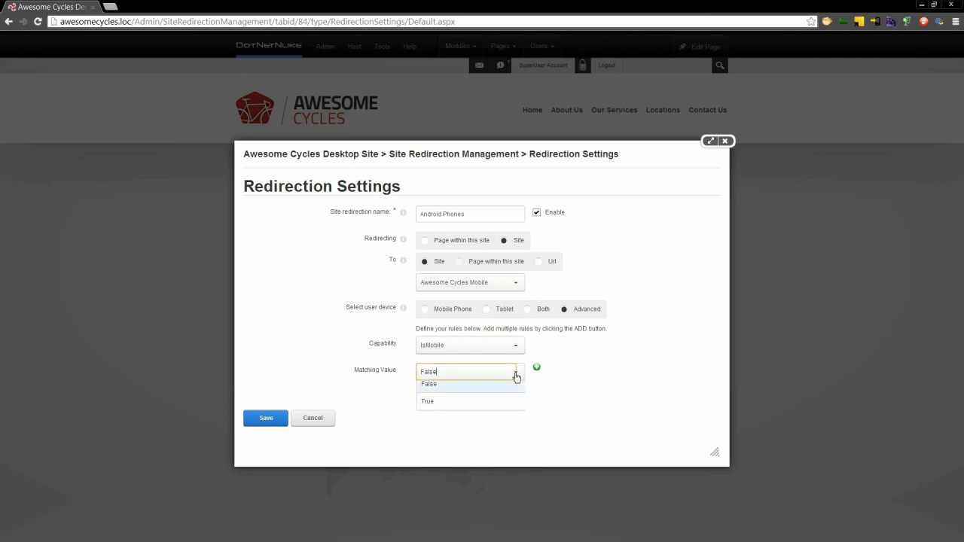
left_click(486, 404)
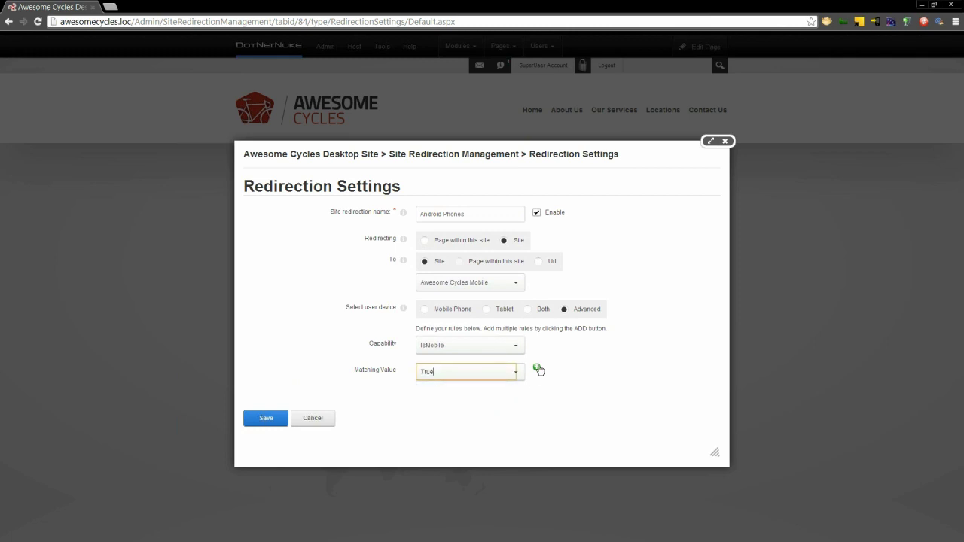
left_click(537, 369)
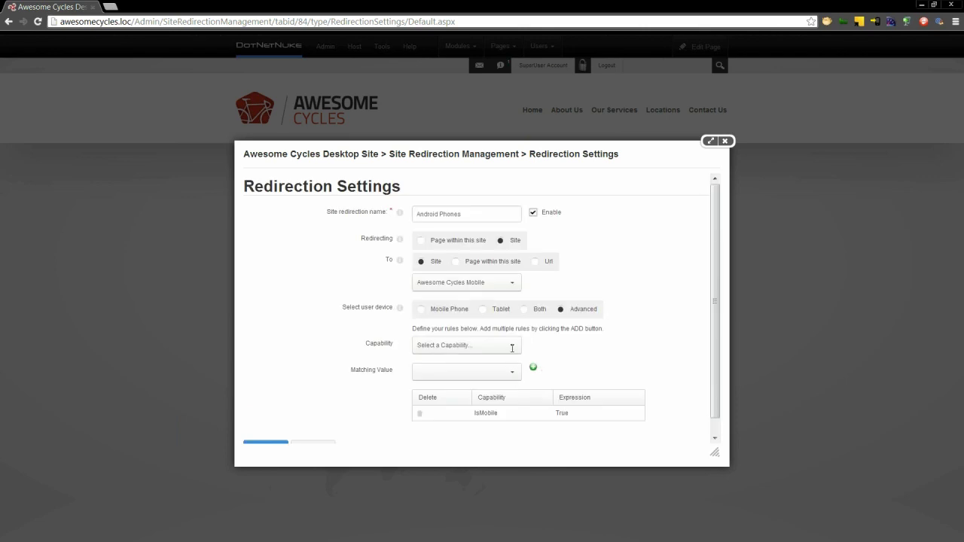
left_click(512, 348)
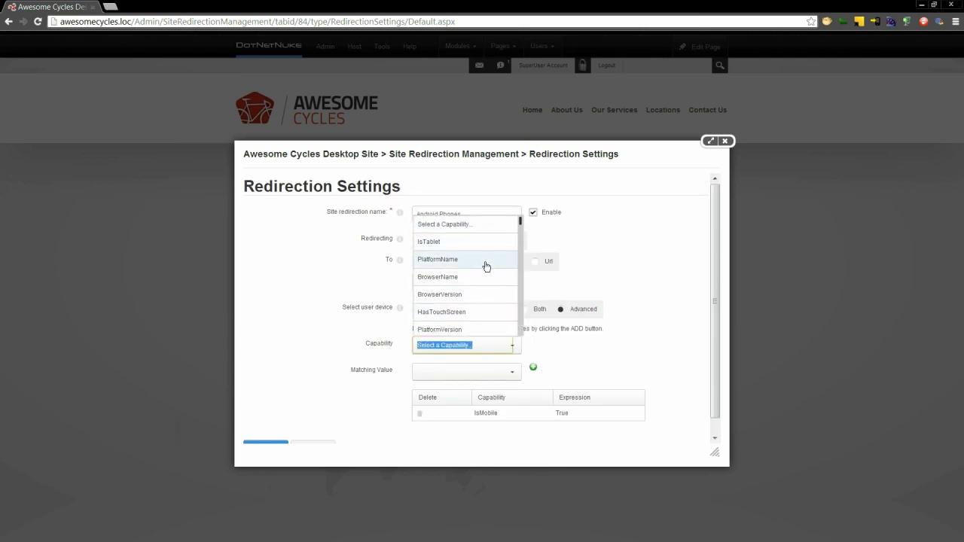
left_click(486, 266)
left_click(512, 372)
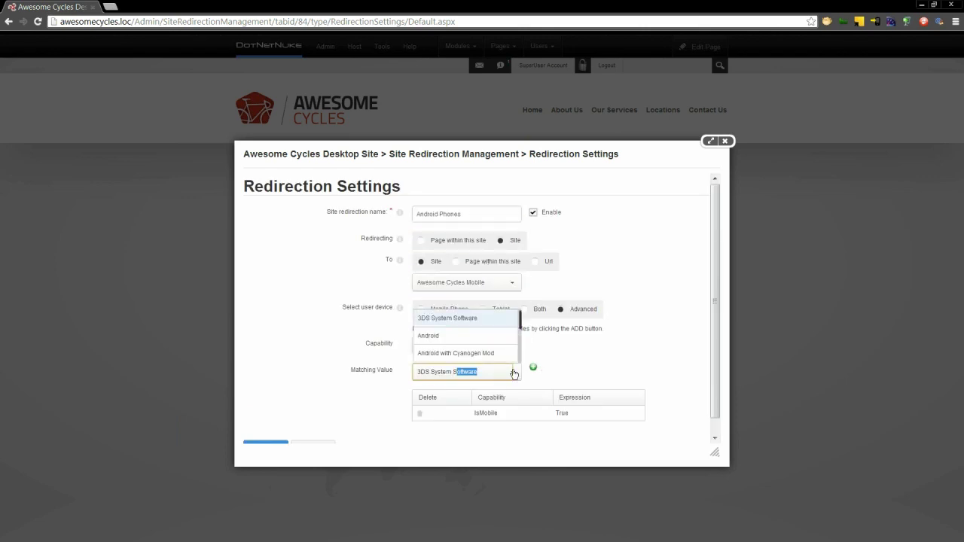
left_click(489, 274)
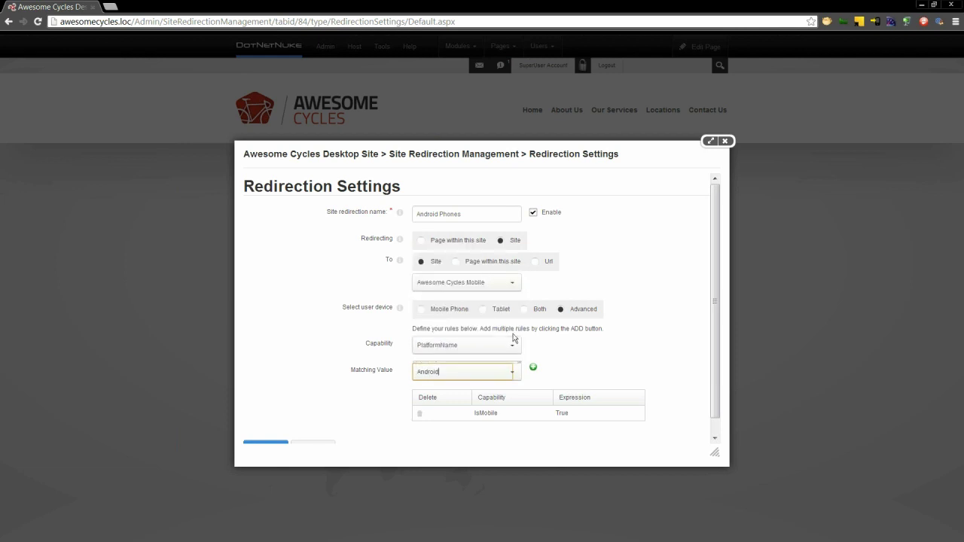
left_click(533, 368)
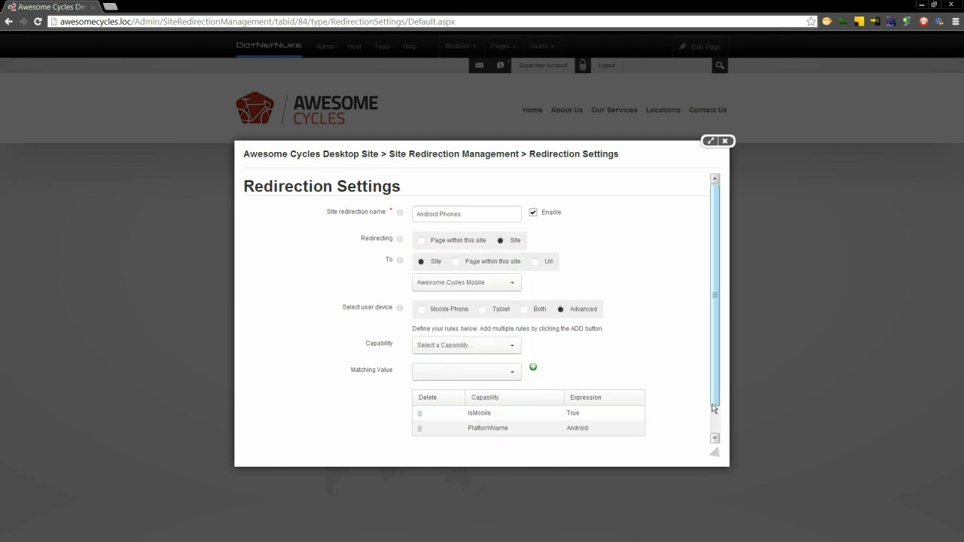
scroll(693, 396, "down", 1)
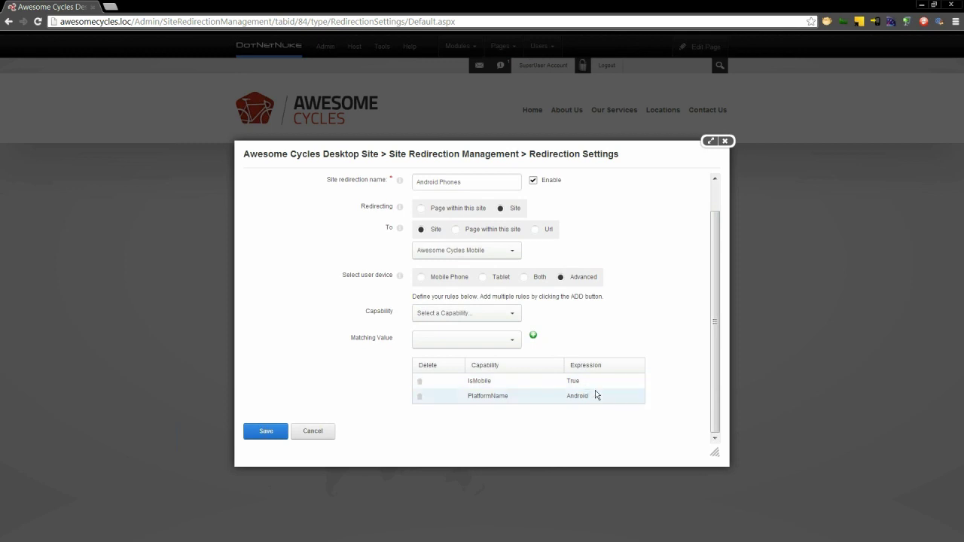
- Save Android Phones and drag it above iPhone in the redirection list
left_click(269, 435)
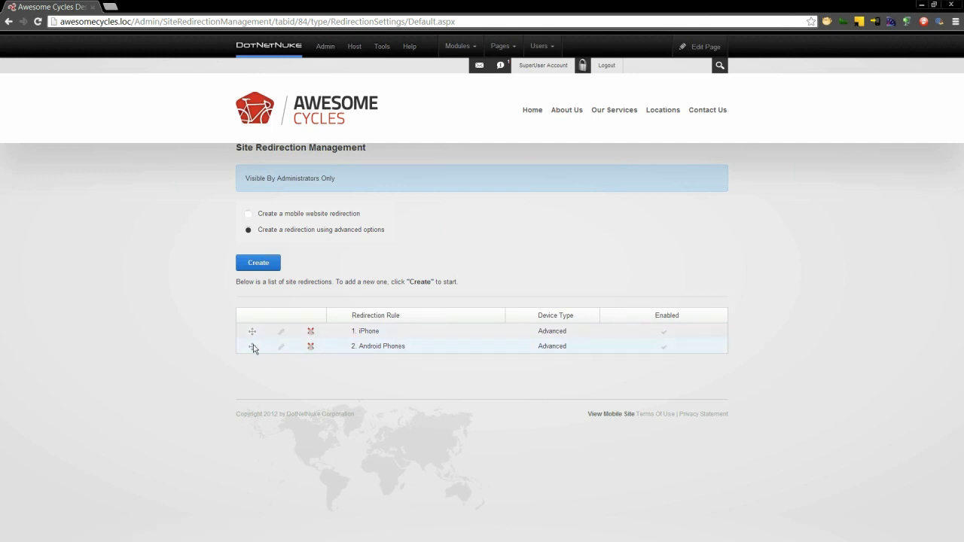
left_click_drag(253, 346, 255, 329)
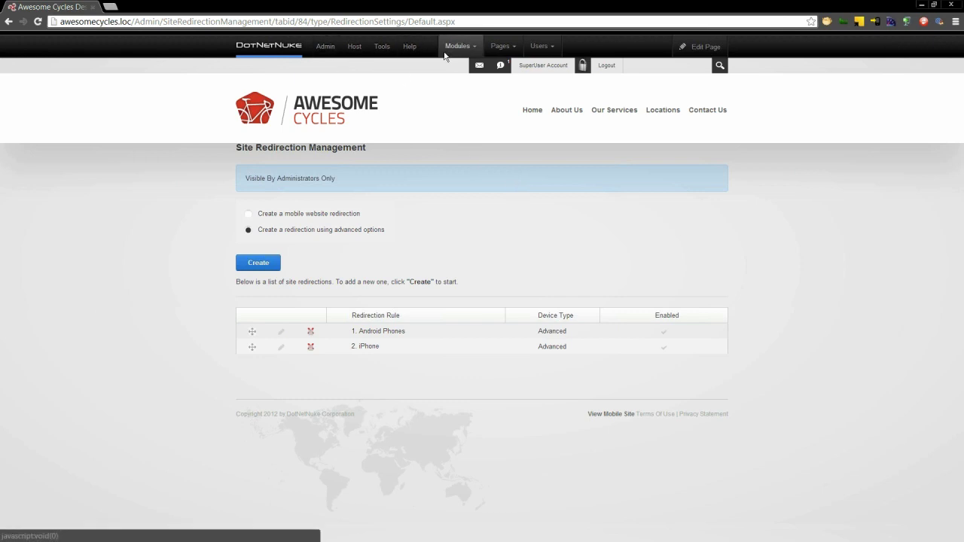
mouse_move(468, 49)
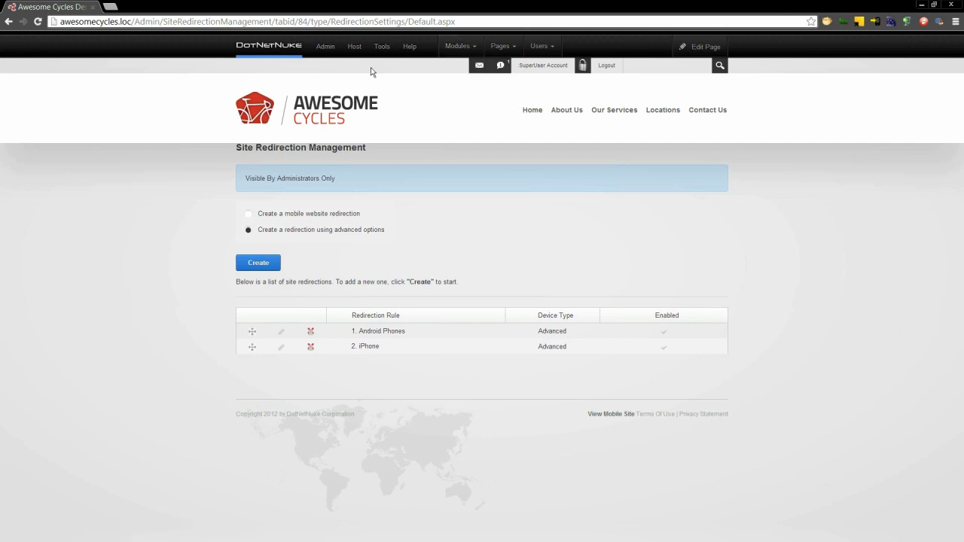
- Return to Home, then open Host > Advanced > Site Groups
left_click(537, 117)
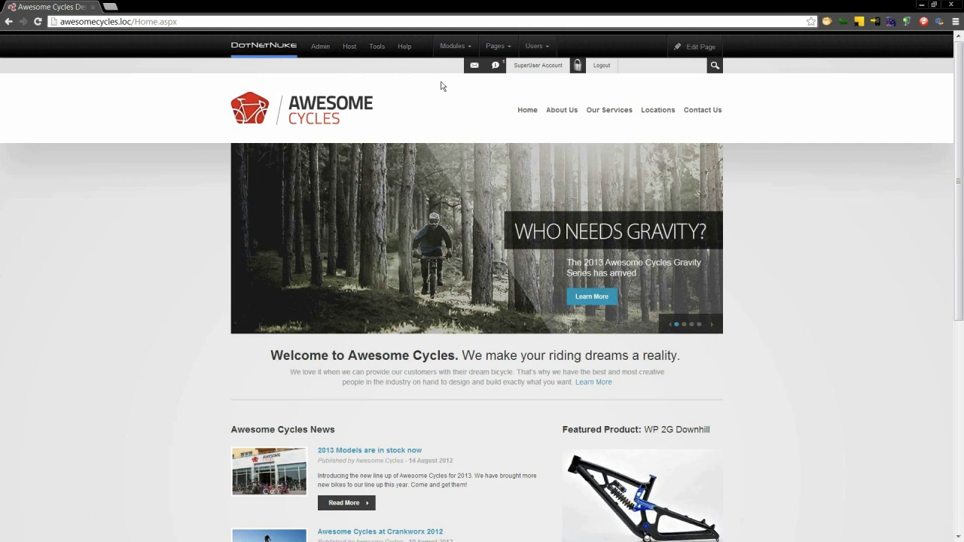
mouse_move(350, 53)
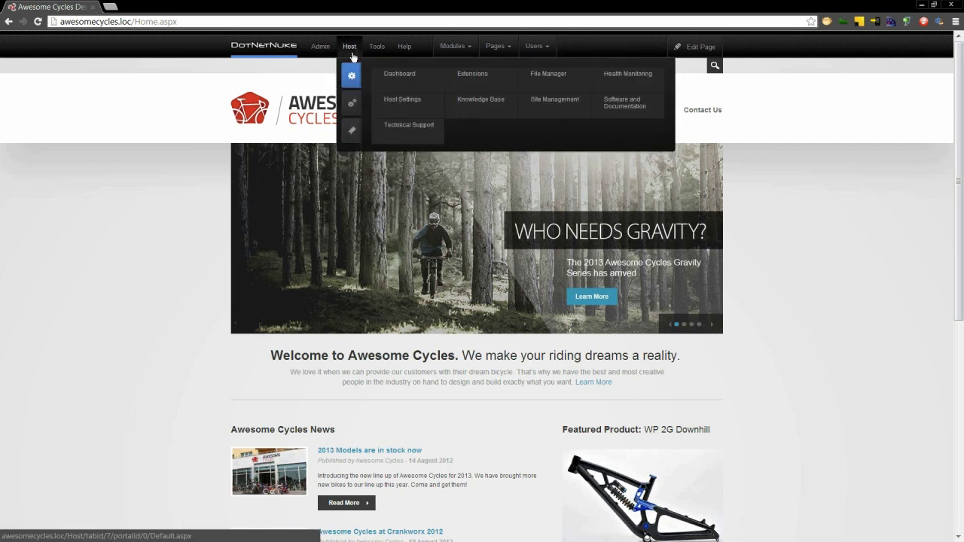
mouse_move(355, 103)
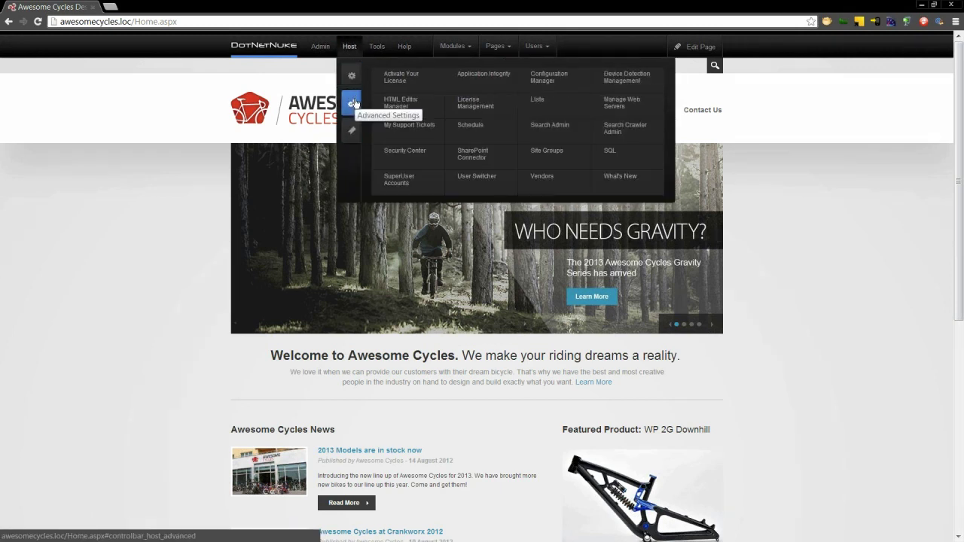
left_click(555, 154)
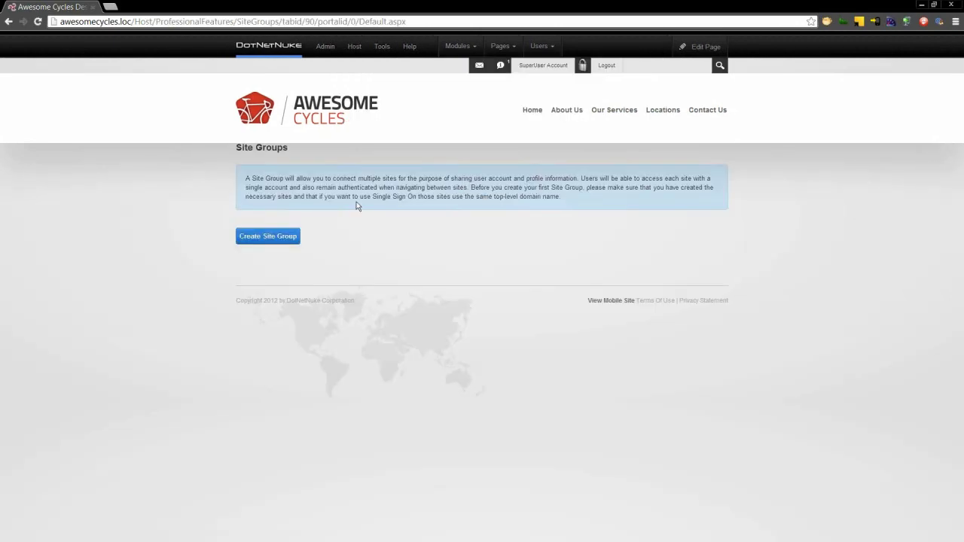
- Create the Awesome Cycles site group with description 'Grouping of AS branded sites'
left_click(272, 237)
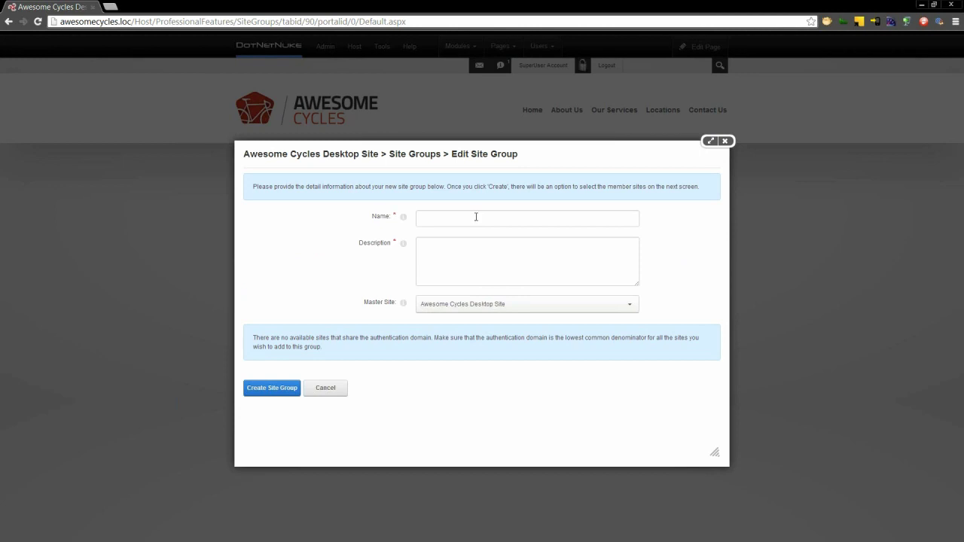
left_click(476, 217)
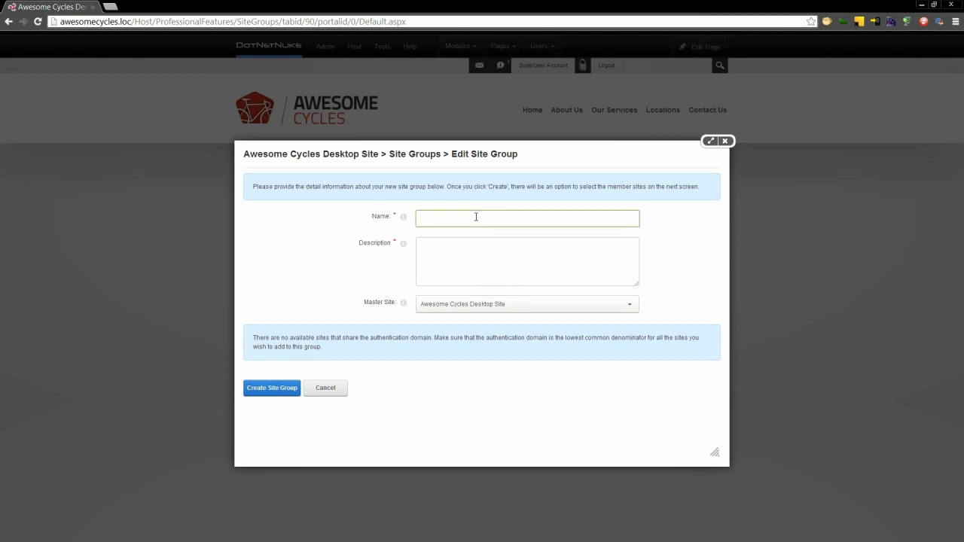
type("Awesome Cycles")
key("Tab")
type("Group")
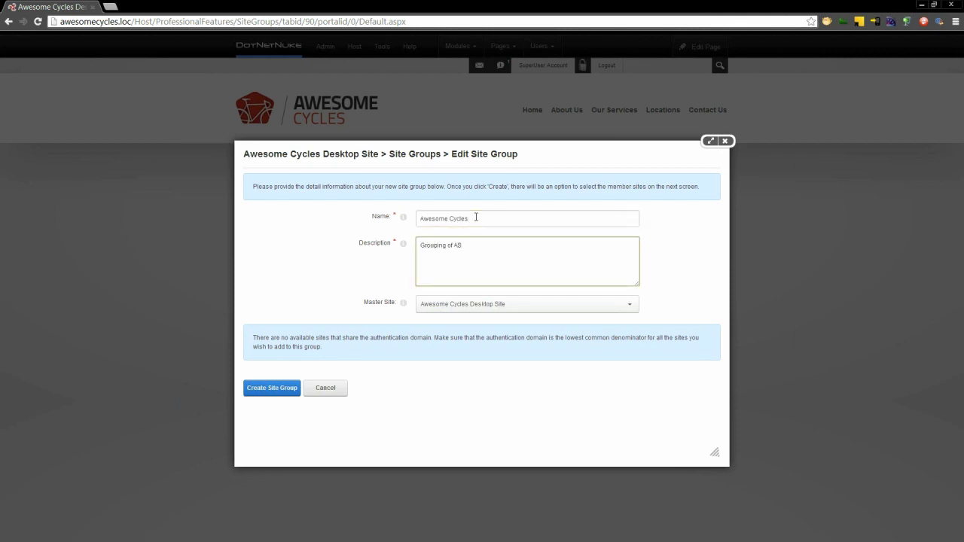
type("ing of AS ortande")
key("Left")
key("Left")
key("Left")
key("Left")
key("Left")
key("Left")
key("Left")
key("Left")
key("Delete")
type("site")
left_click(274, 394)
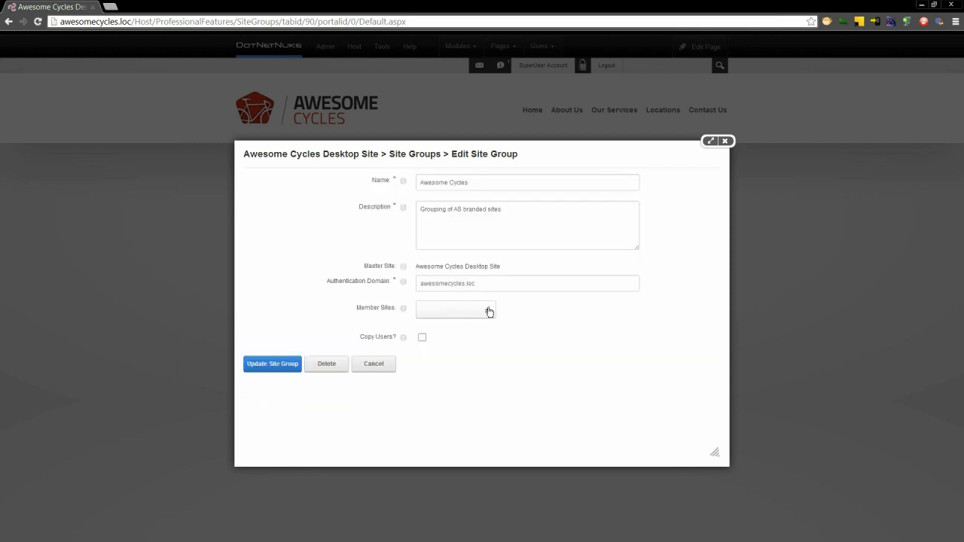
- Add Awesome Cycles Mobile as a member site and save the group
left_click(486, 310)
left_click(424, 330)
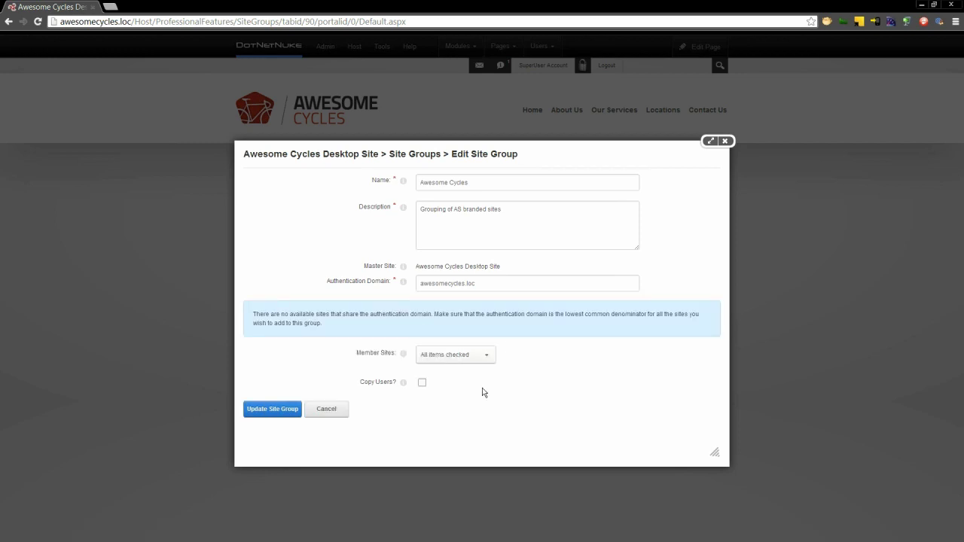
left_click(281, 412)
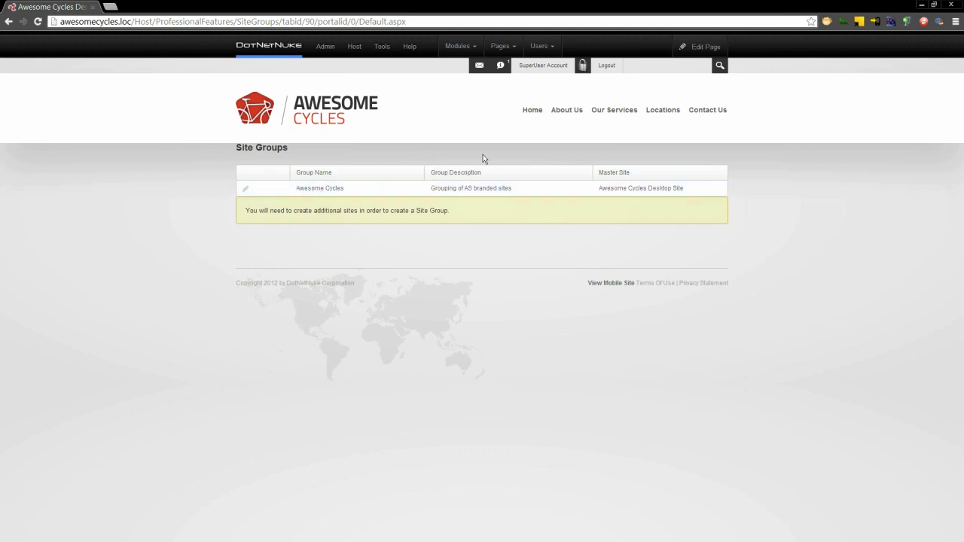
- Review the Awesome Cycles group's member sites, then close the editor unchanged
left_click(249, 193)
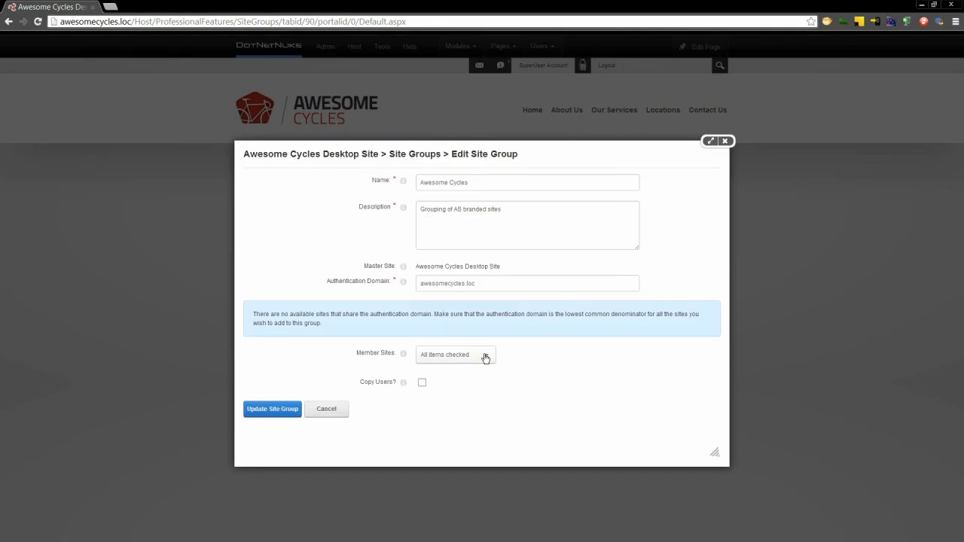
left_click(485, 357)
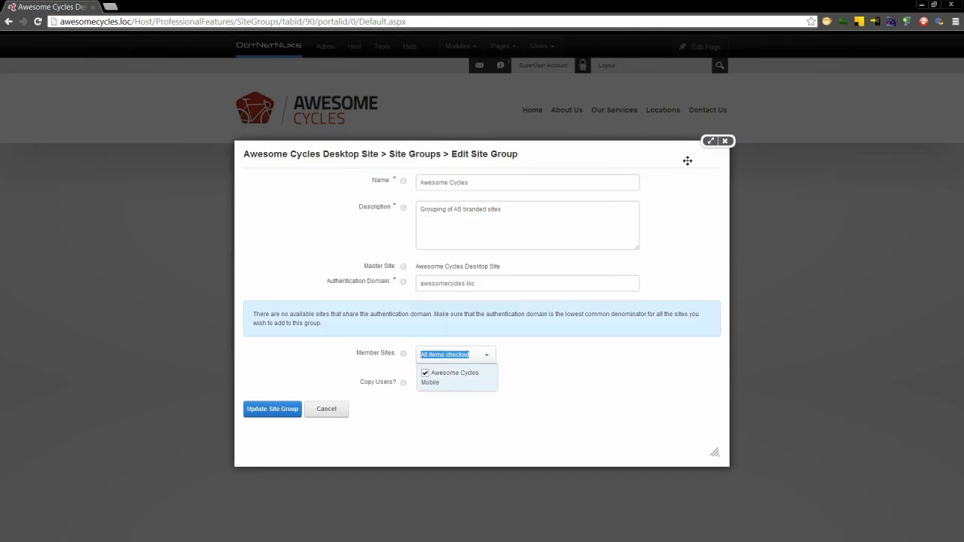
left_click(724, 141)
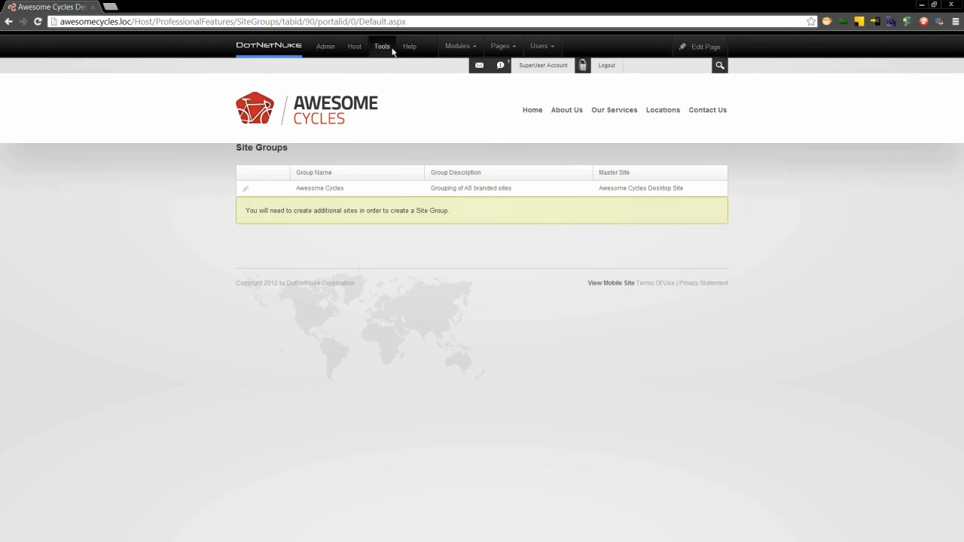
- Switch to the Awesome Cycles Mobile site from the Tools menu
mouse_move(391, 47)
left_click(424, 132)
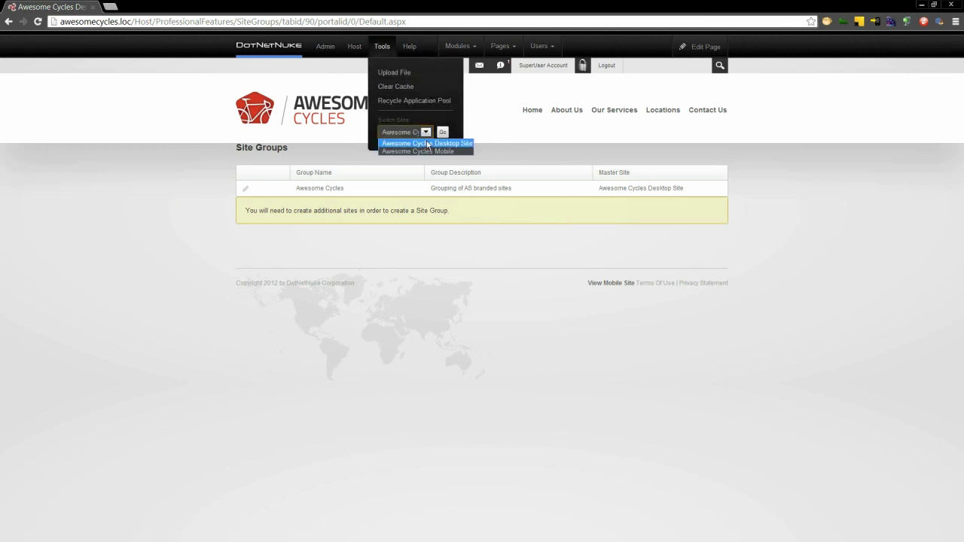
left_click(427, 151)
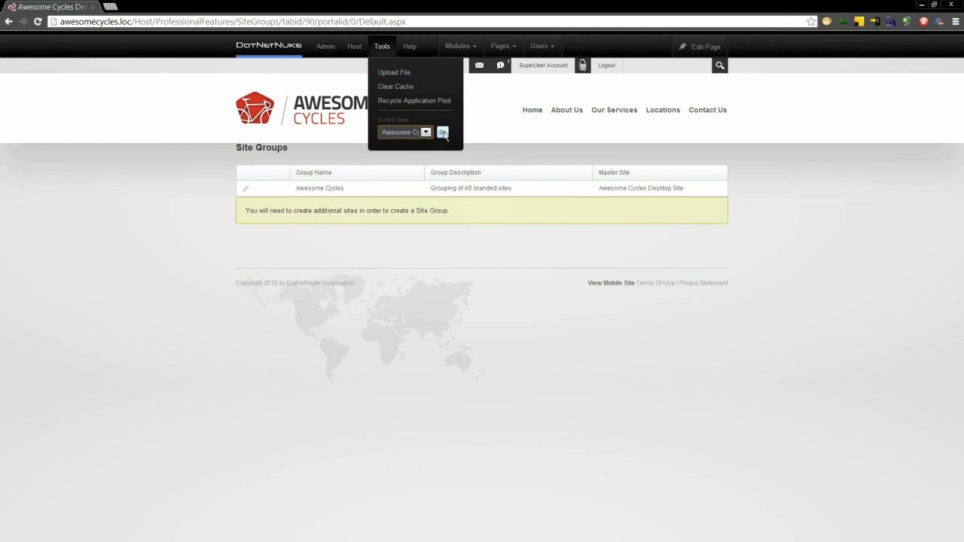
left_click(443, 133)
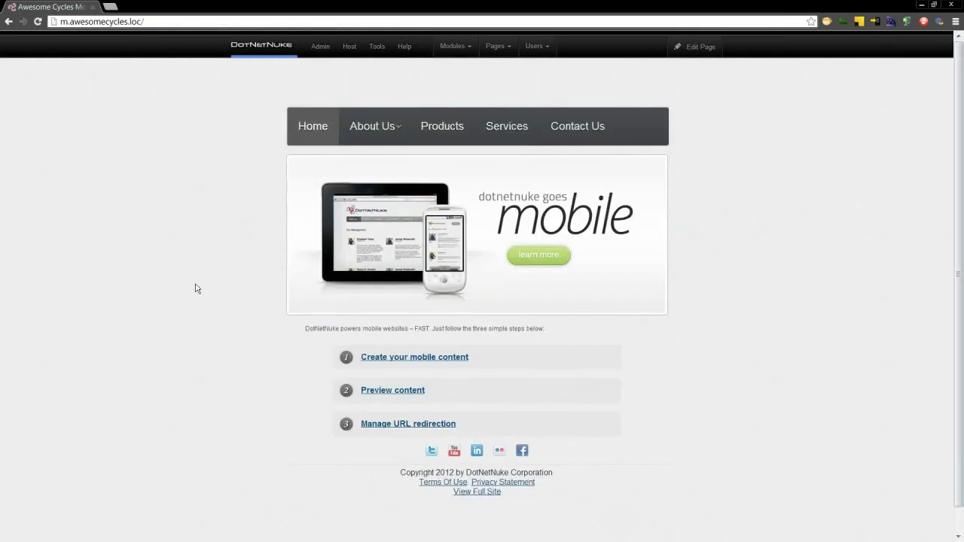
mouse_move(453, 49)
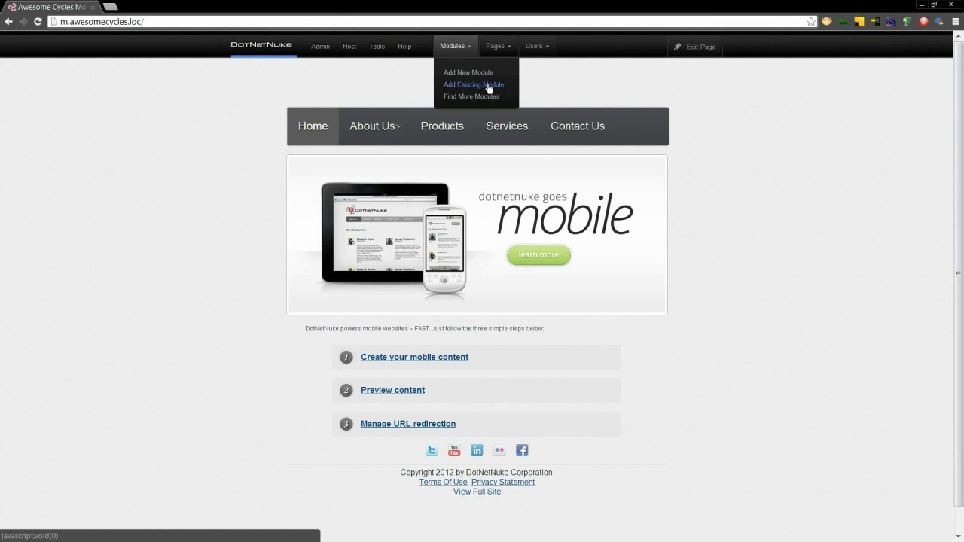
- Add the desktop Home page's 'Welcome to Awesome Cycles' module to the mobile home page
left_click(488, 86)
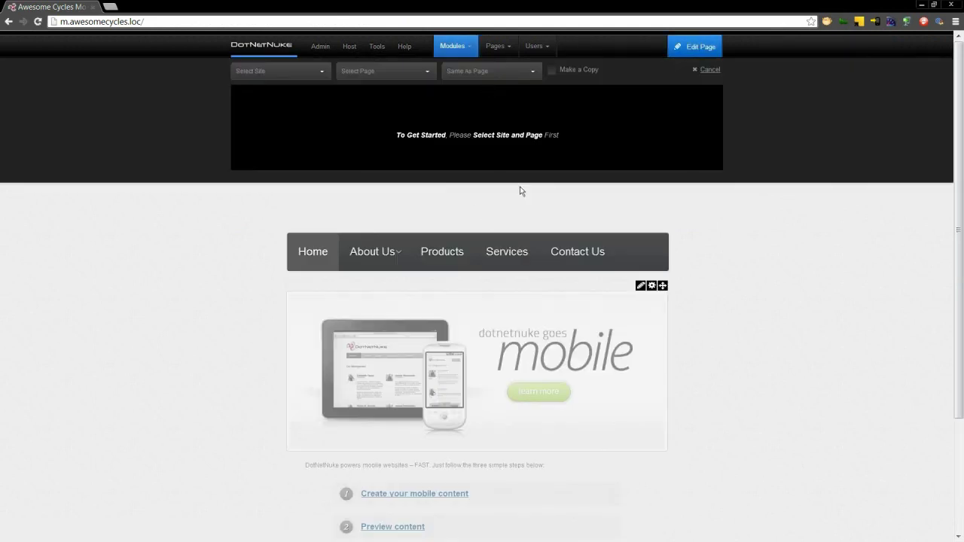
left_click(321, 74)
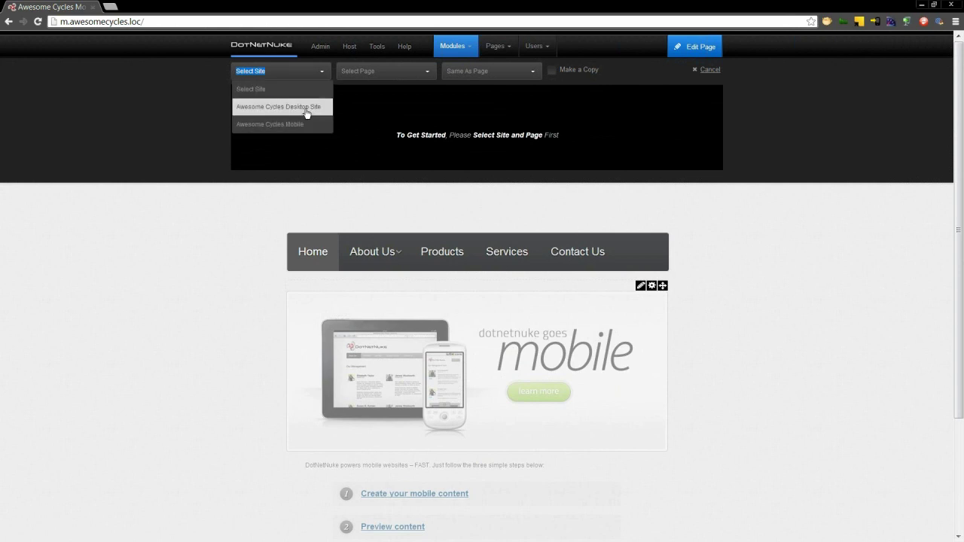
left_click(303, 109)
left_click(429, 77)
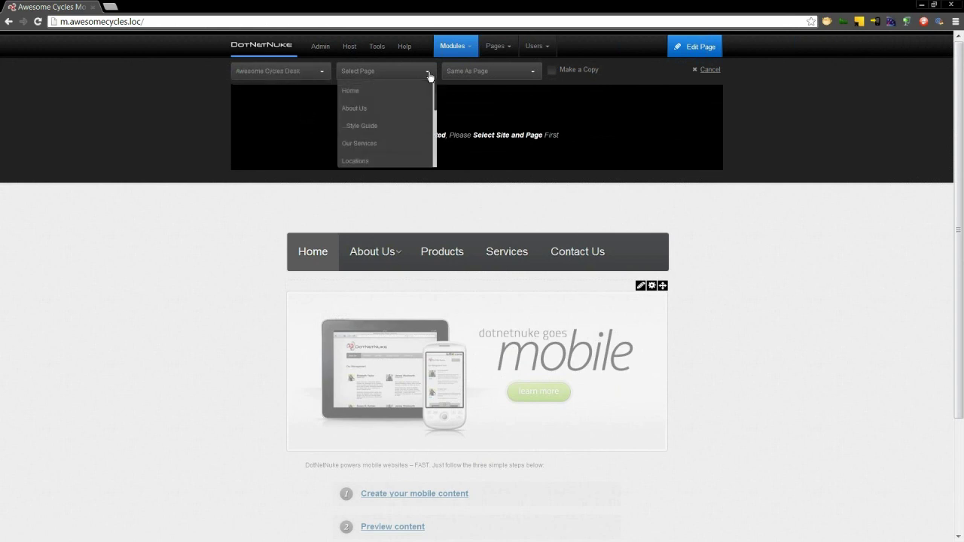
left_click(399, 125)
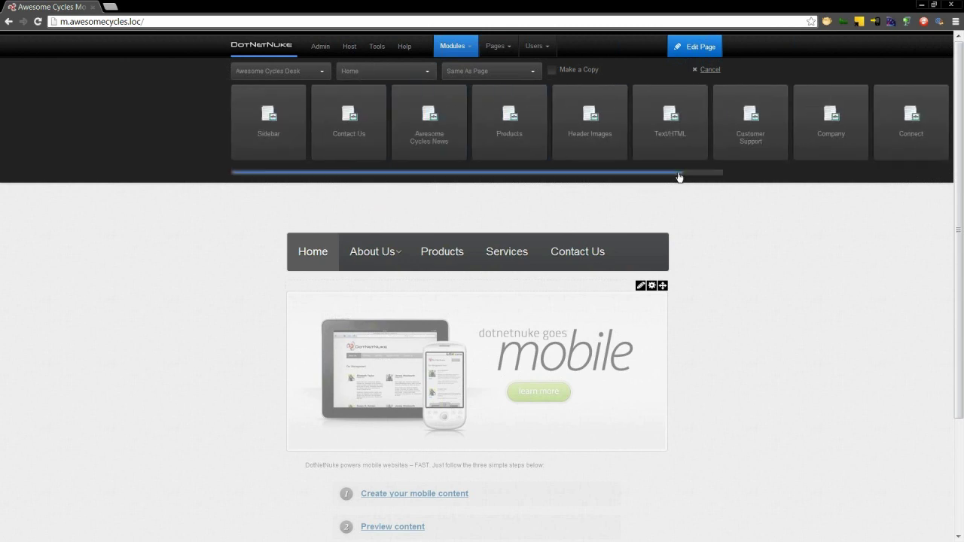
left_click_drag(683, 173, 748, 167)
left_click_drag(885, 127, 402, 288)
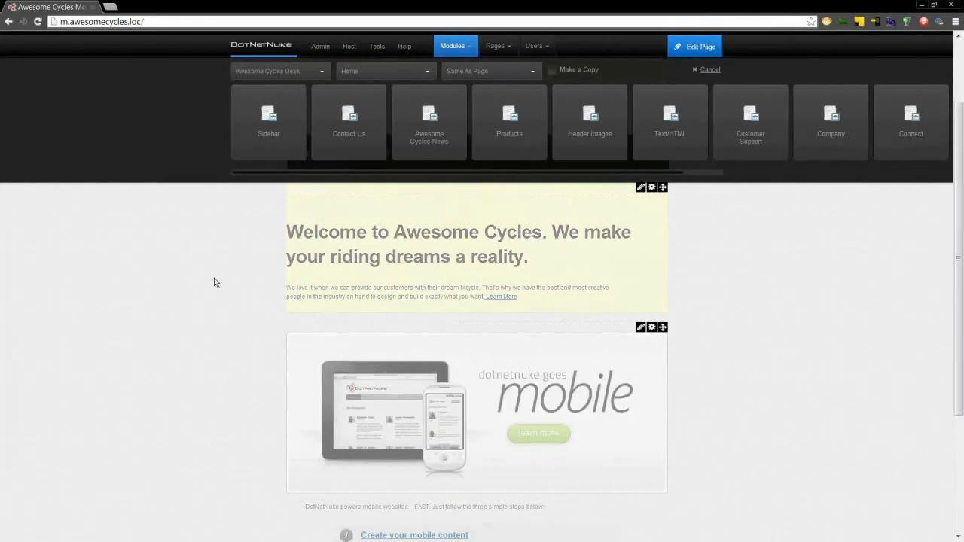
left_click(710, 75)
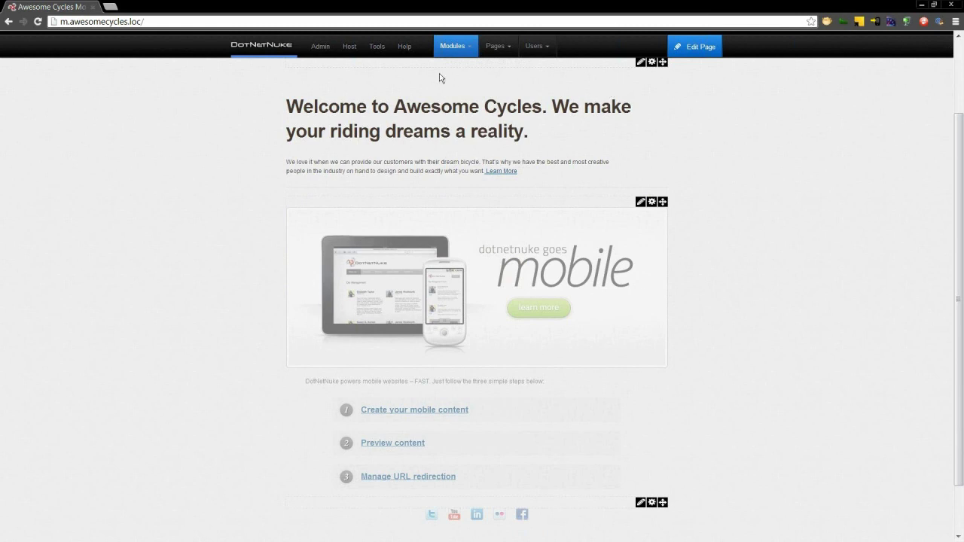
- Switch to the desktop site and open the Home welcome module's content for editing
mouse_move(382, 65)
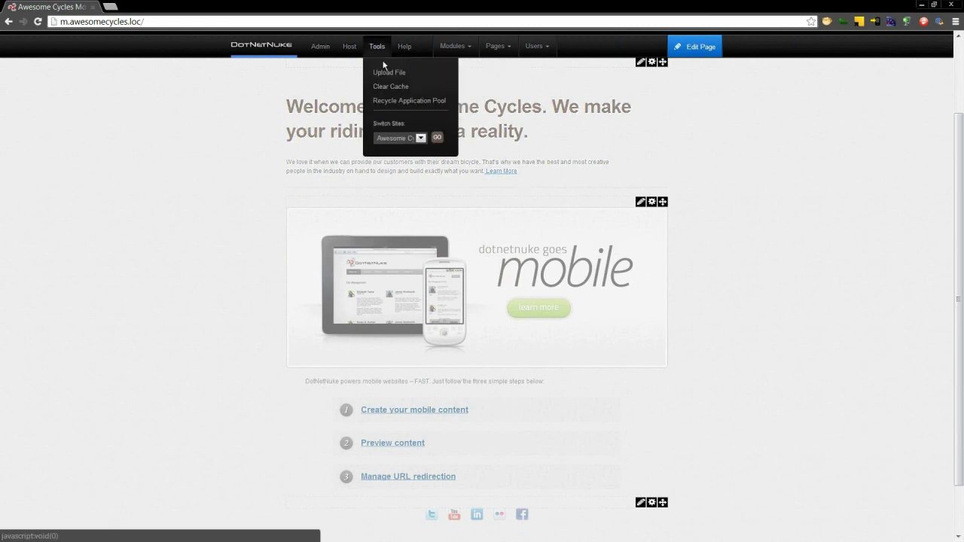
left_click(434, 140)
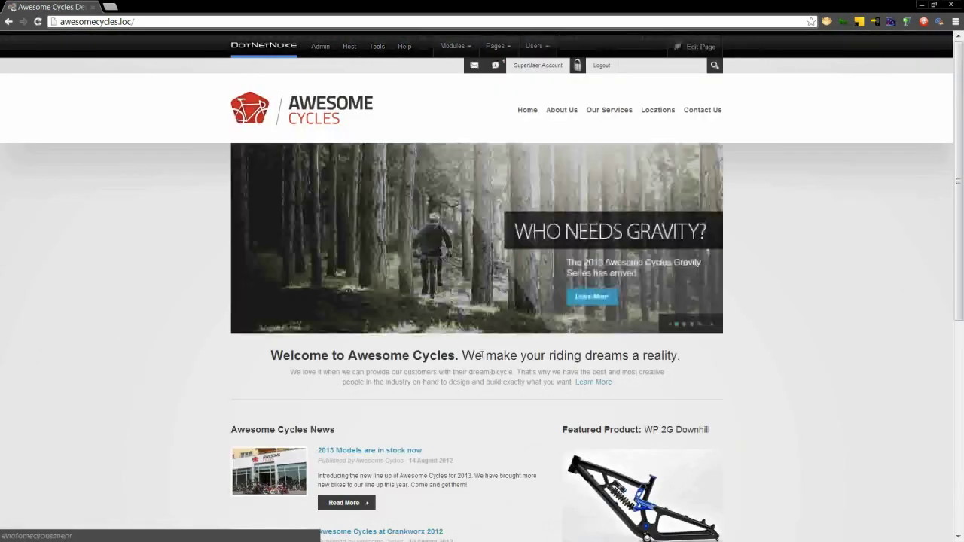
mouse_move(700, 47)
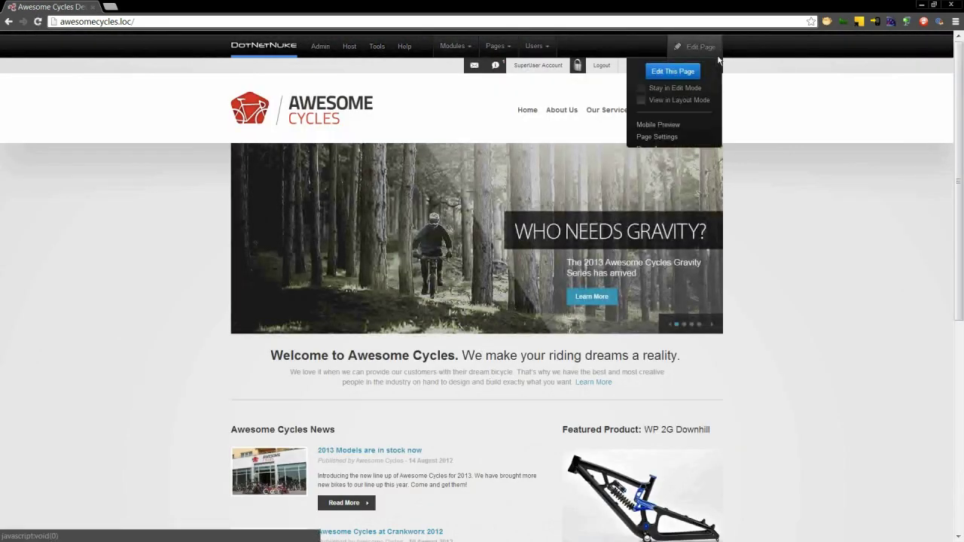
left_click(687, 76)
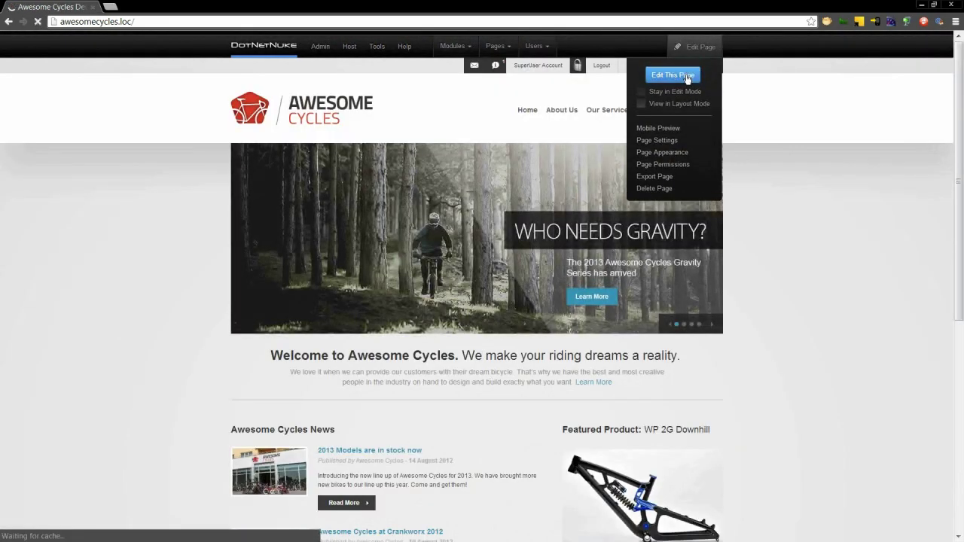
mouse_move(694, 350)
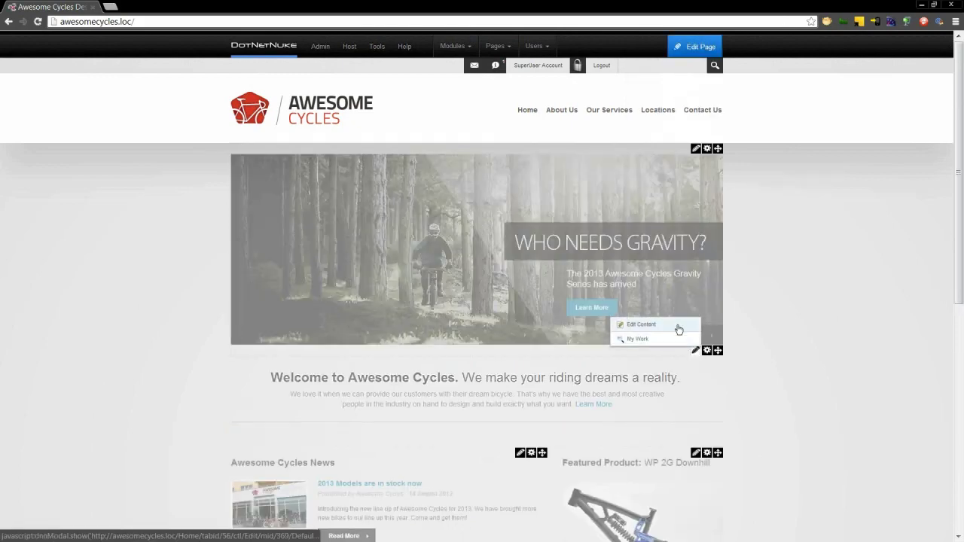
left_click(678, 329)
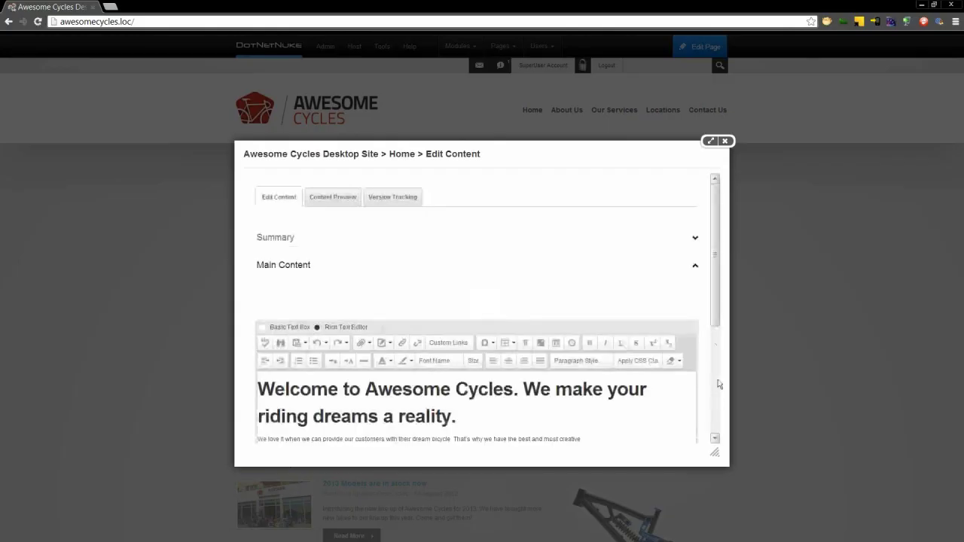
- Start the welcome paragraph with 'We love our customers!' and save
left_click_drag(717, 320, 728, 379)
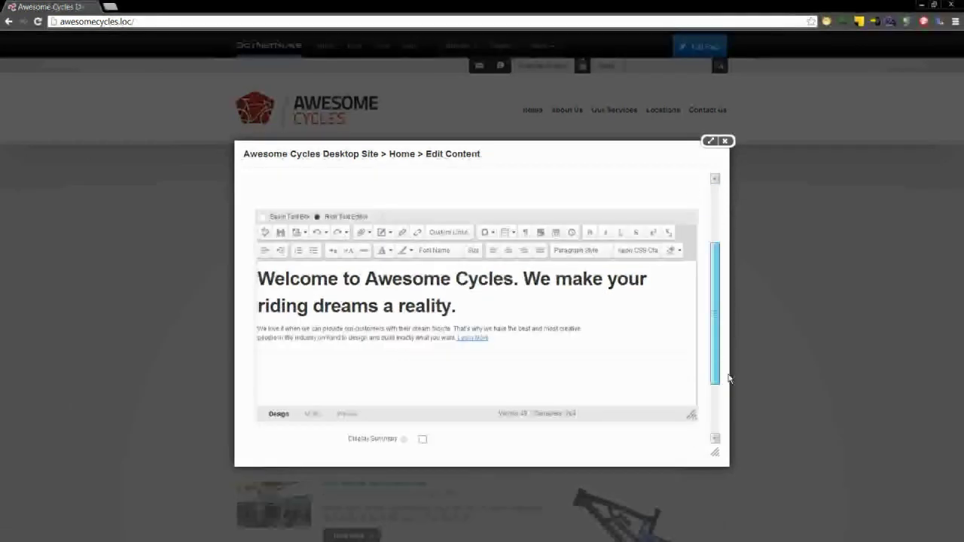
left_click(550, 324)
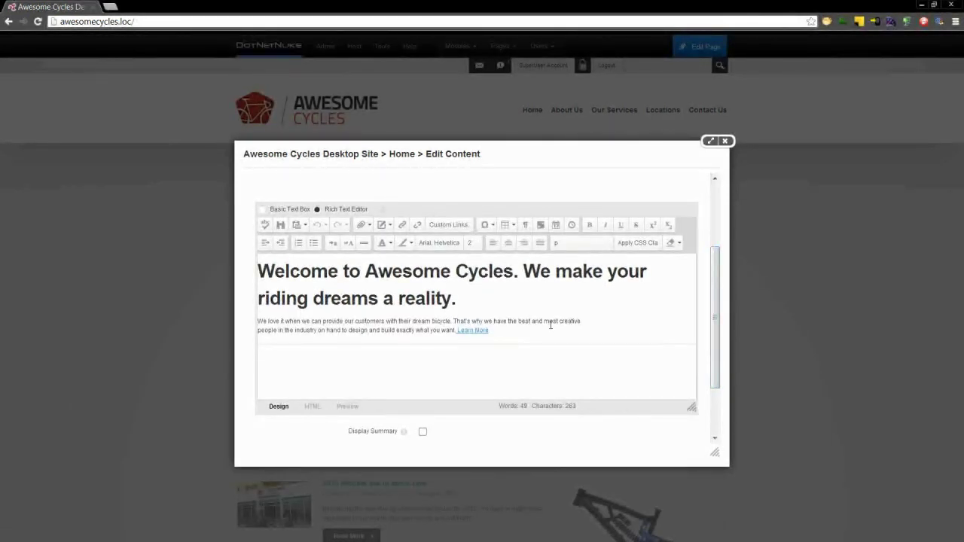
type("We love our")
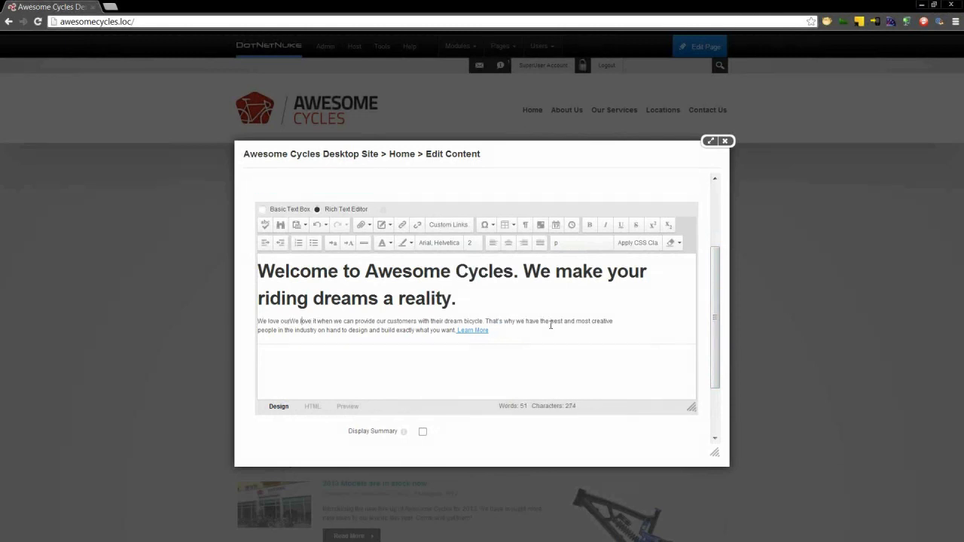
type("customers!")
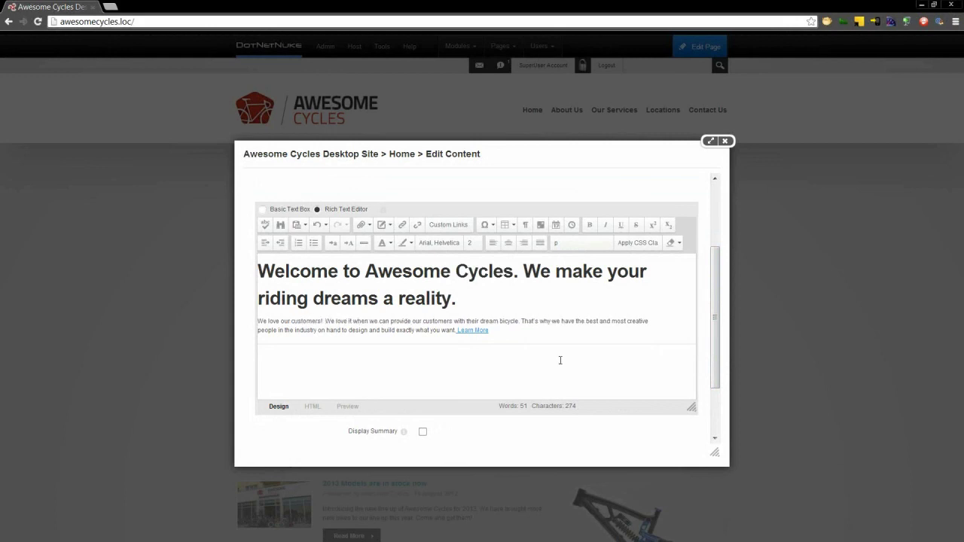
scroll(715, 378, "down", 2)
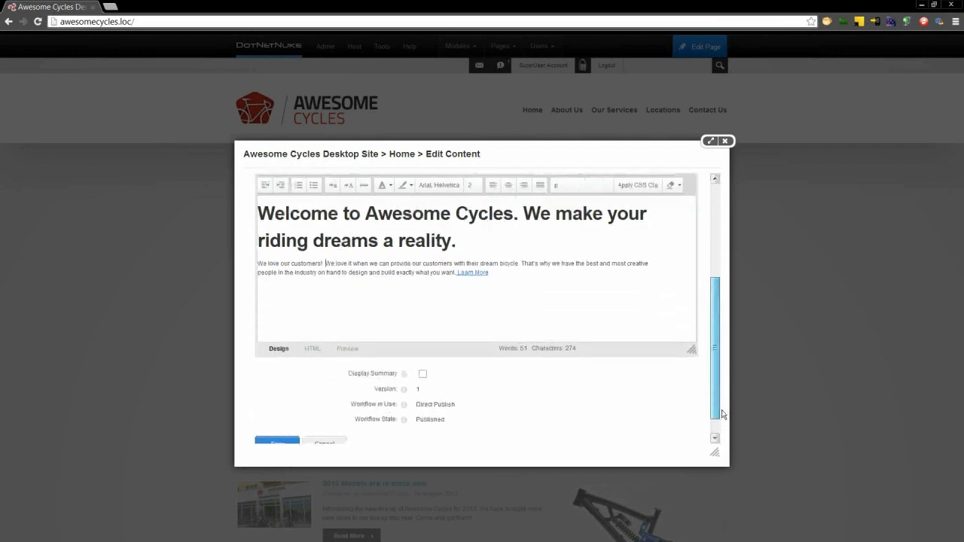
left_click(278, 419)
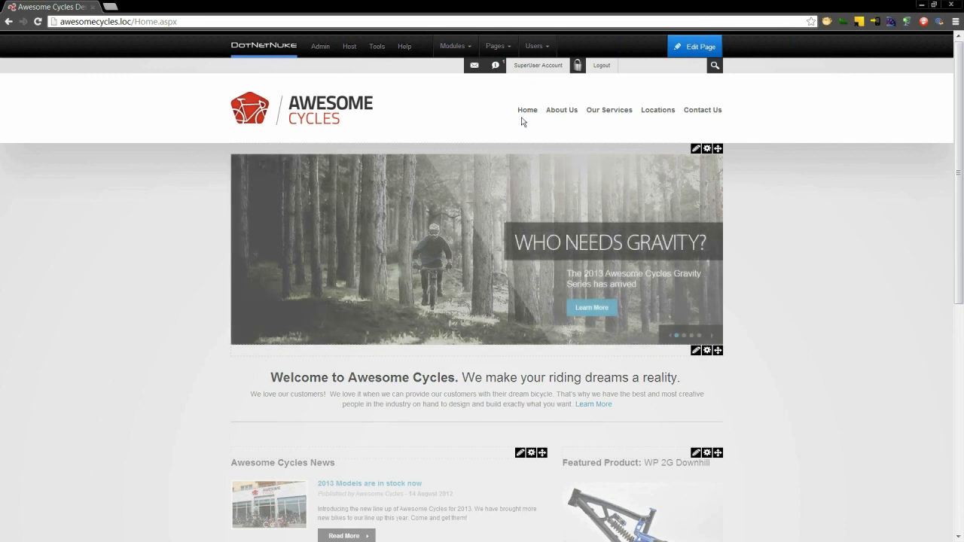
- Switch back to the Awesome Cycles Mobile site
mouse_move(381, 53)
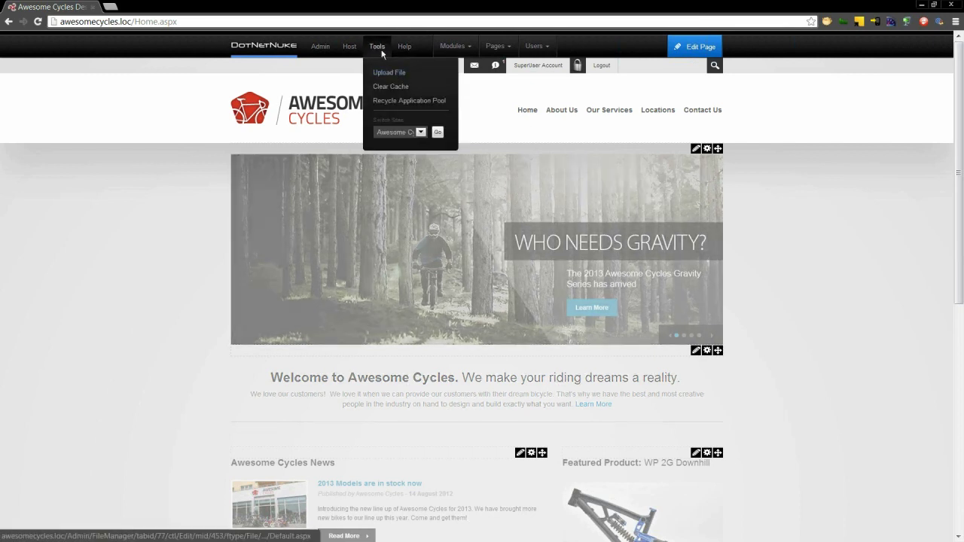
left_click(420, 132)
left_click(423, 151)
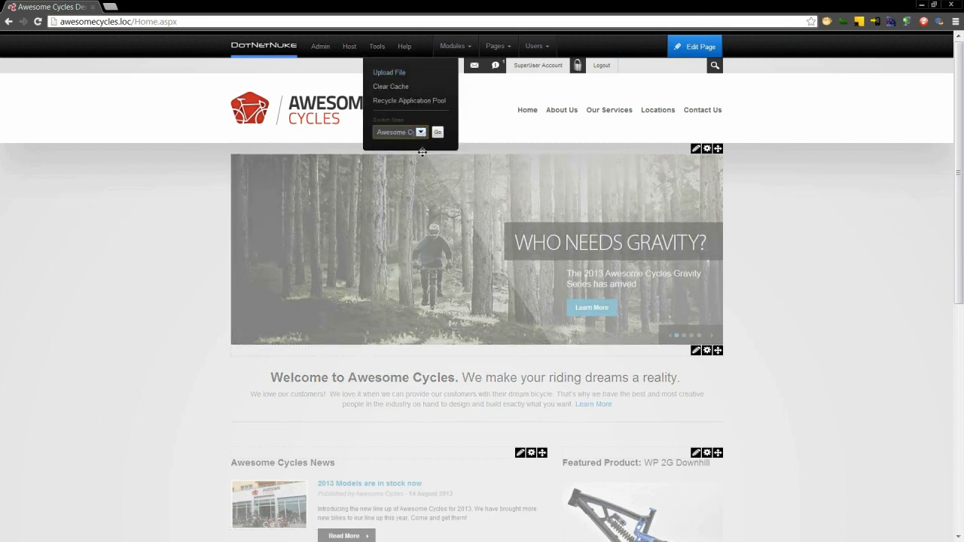
mouse_move(375, 51)
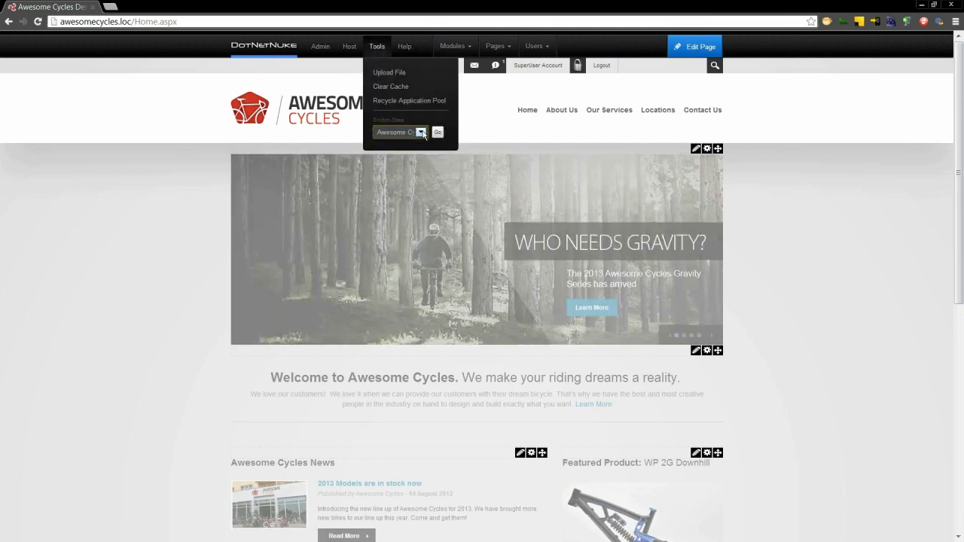
left_click(420, 132)
left_click(423, 152)
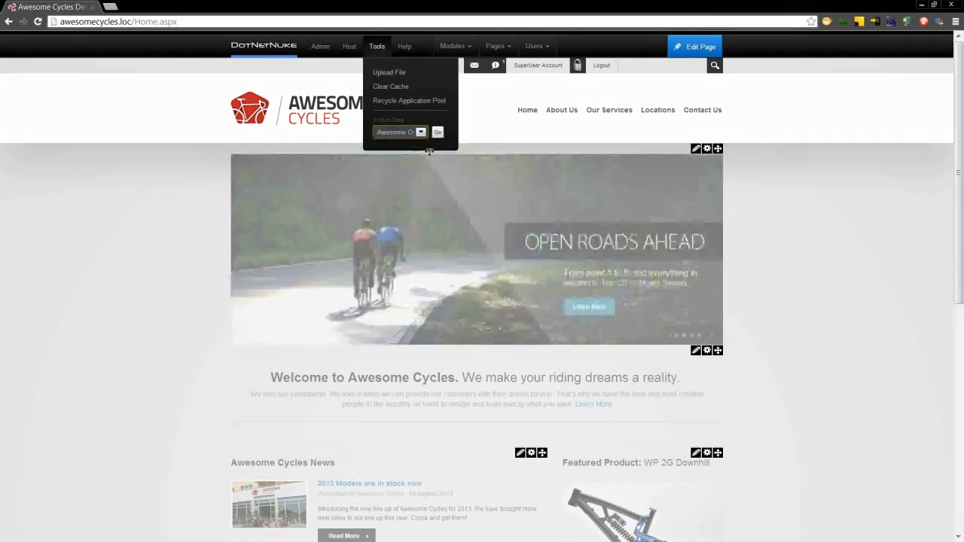
left_click(438, 133)
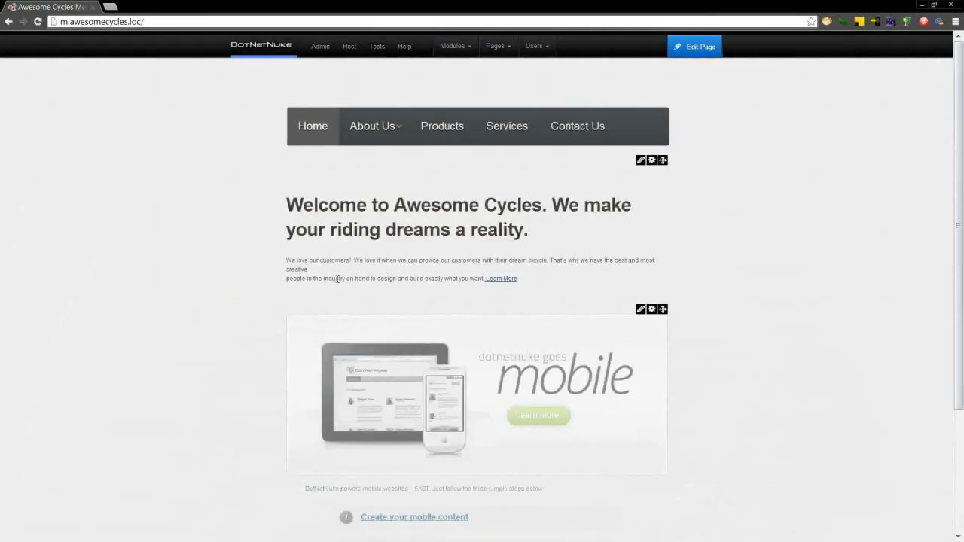
- Highlight the new 'We love our customers!' sentence on the mobile page, then minimize the browser
left_click_drag(354, 260, 286, 261)
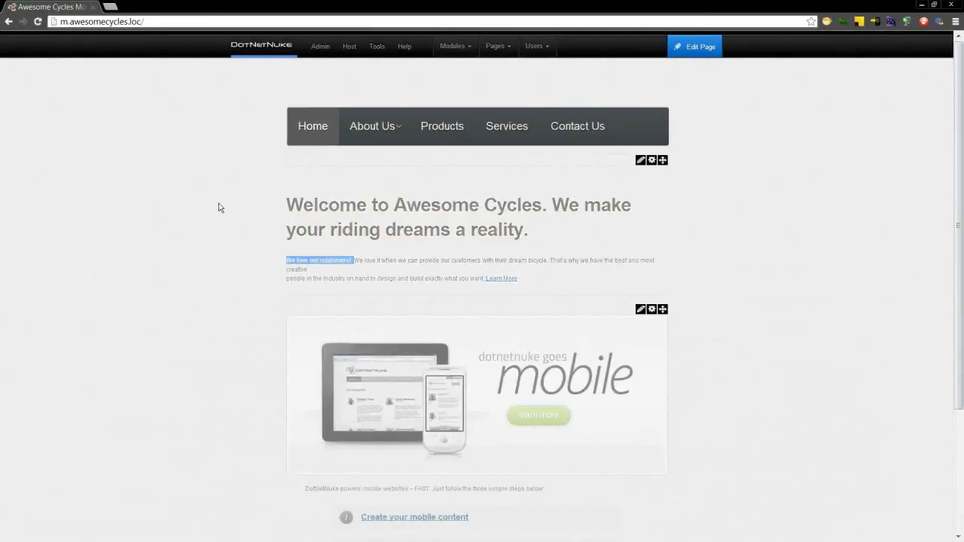
left_click(224, 200)
left_click(921, 6)
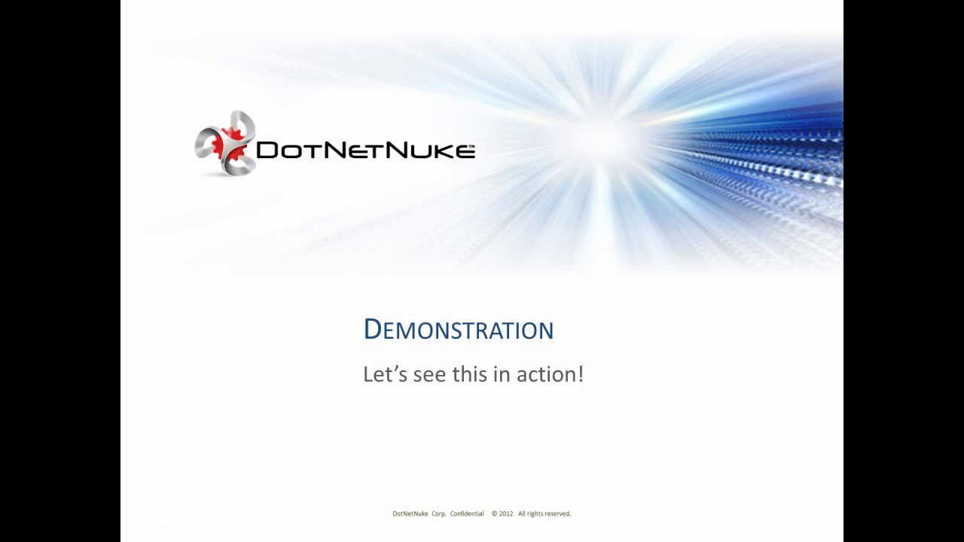
- Advance the slideshow to slide 31, 'What couldn't we get to?'
key("Right")
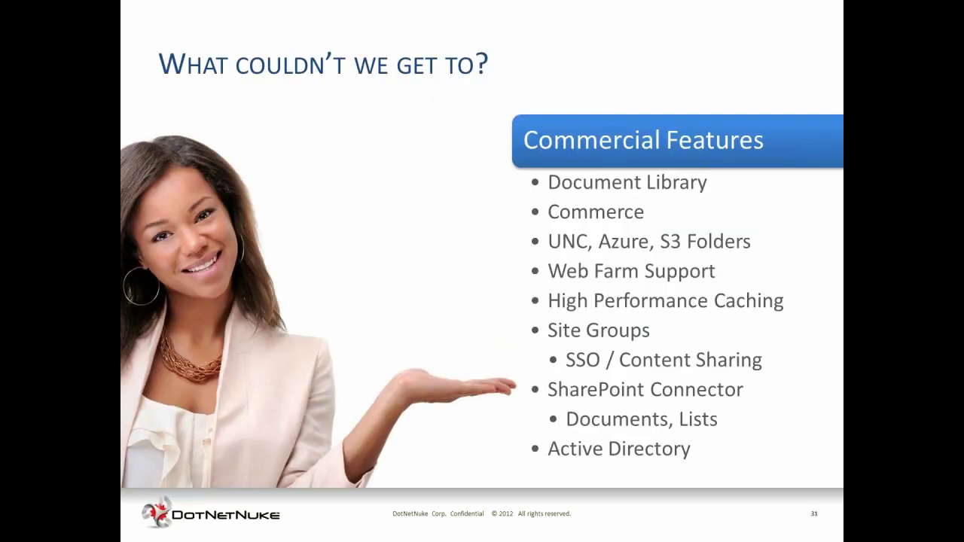